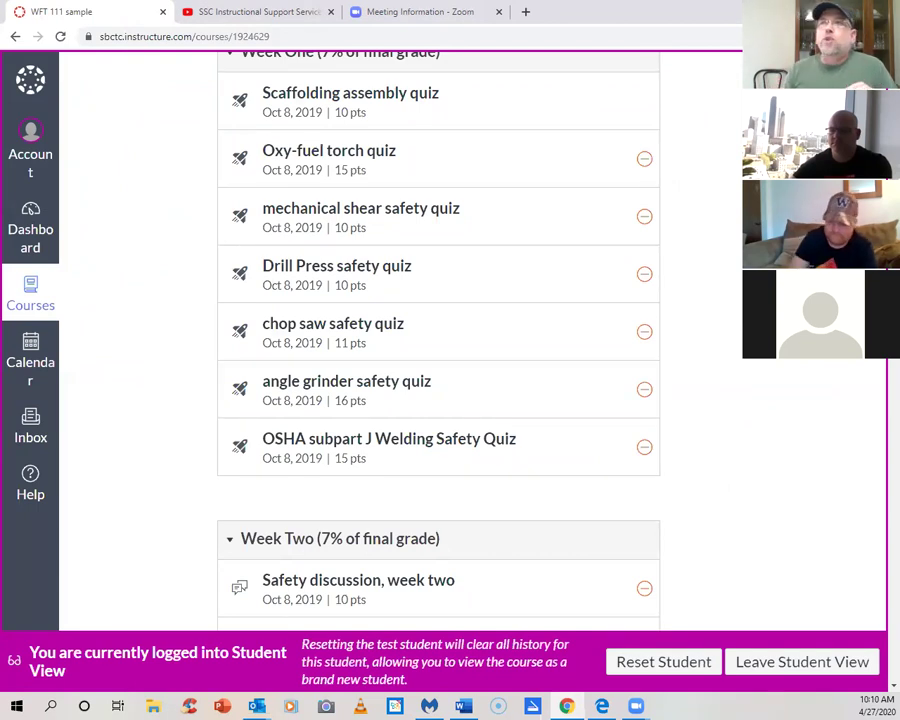
Open the Chapter 31 Shear and Peel Testing quiz in the Week Two module
scroll(438, 340, "down", 2)
scroll(438, 340, "down", 3)
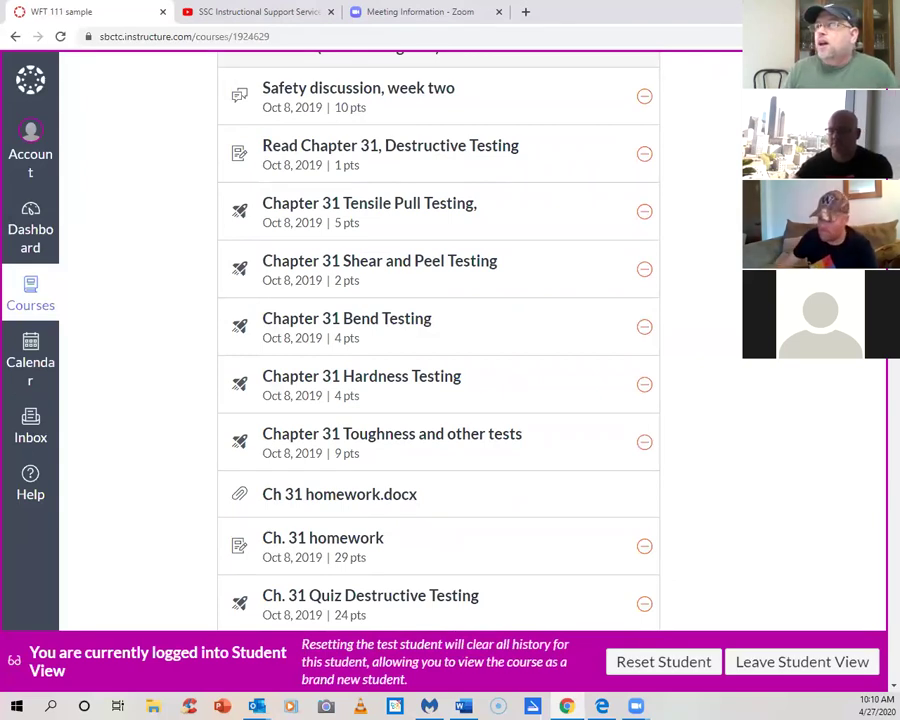
scroll(438, 340, "up", 1)
scroll(438, 340, "down", 2)
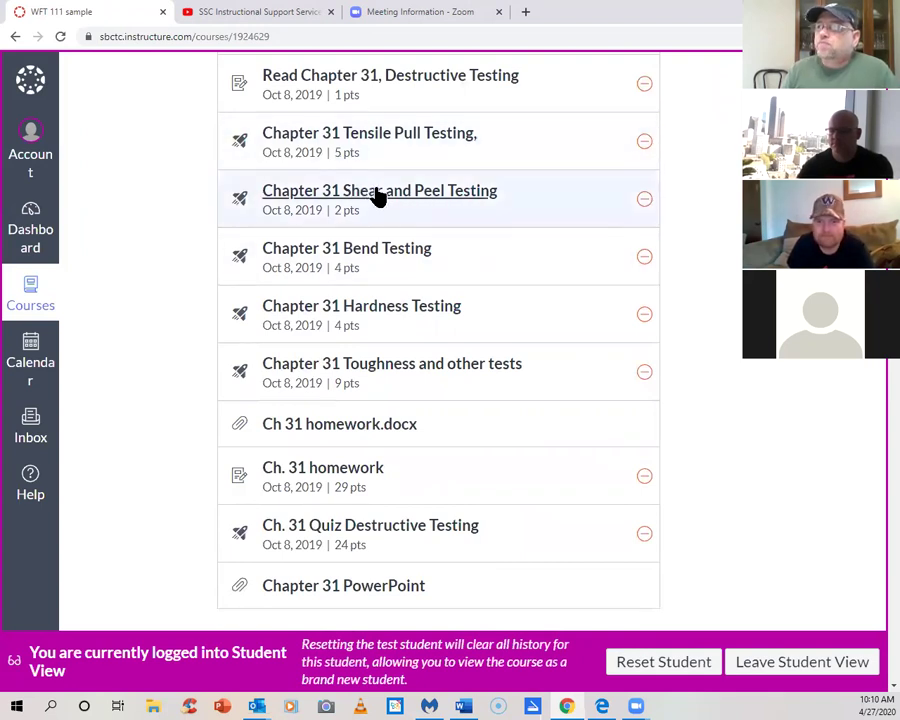
left_click(448, 203)
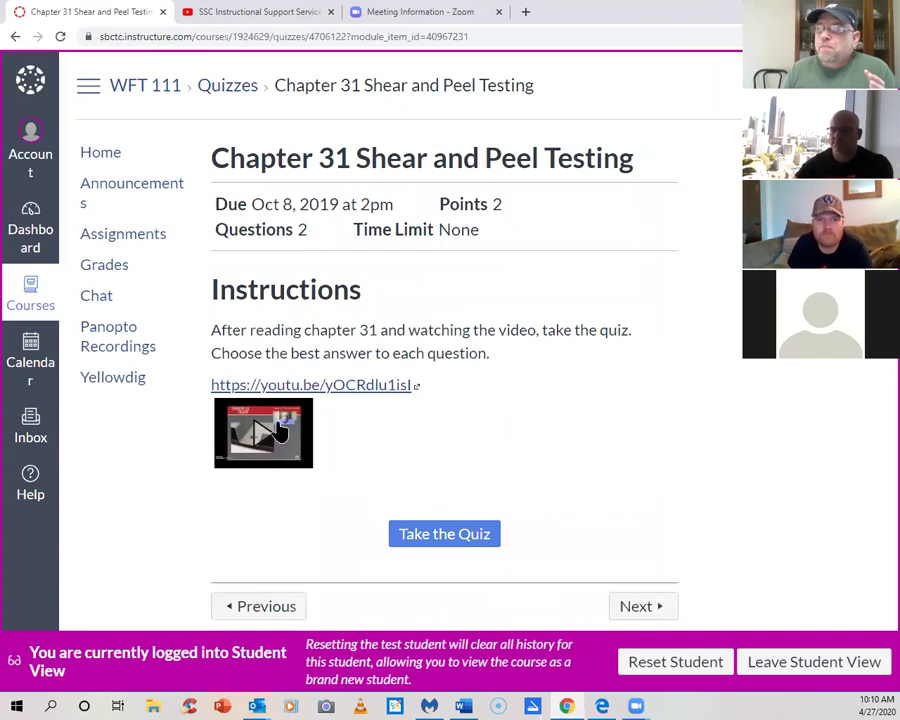
Play the embedded peel and shear tests video and skip ahead through it in stages
left_click(280, 433)
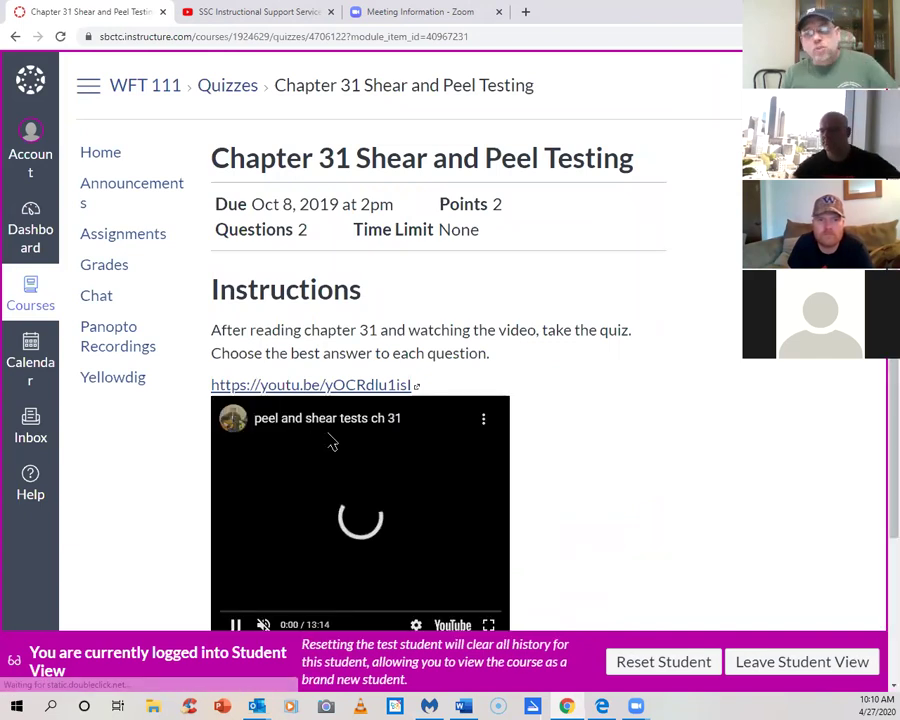
scroll(388, 465, "down", 2)
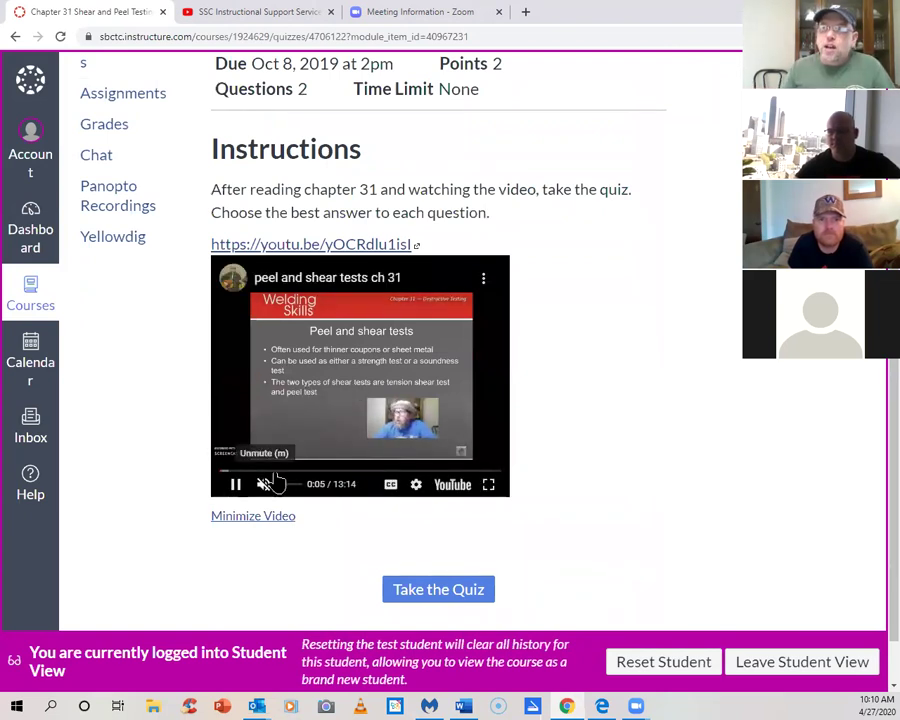
left_click(284, 469)
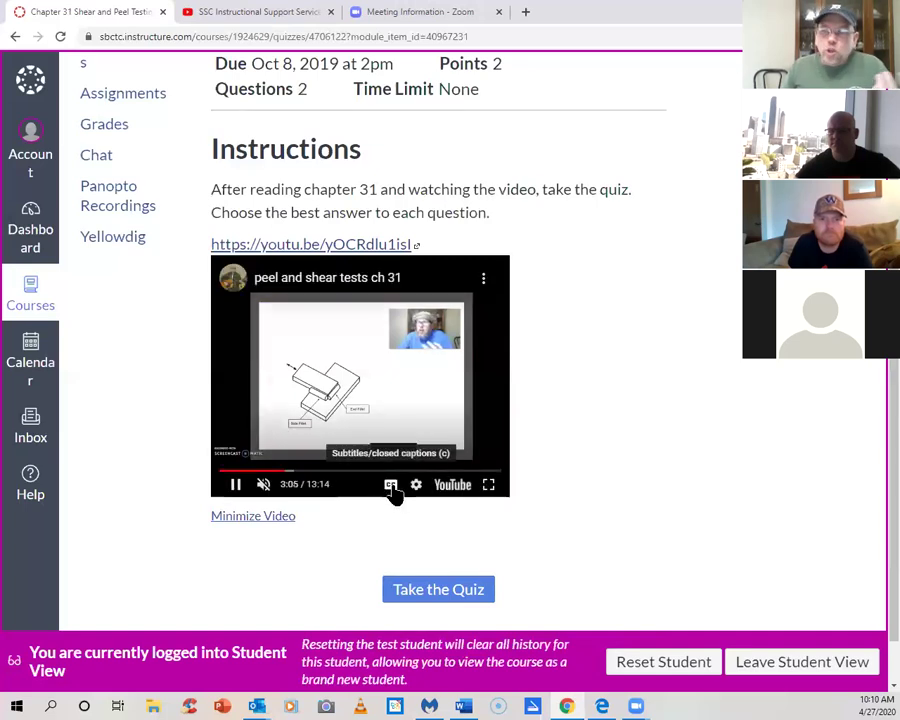
left_click(354, 471)
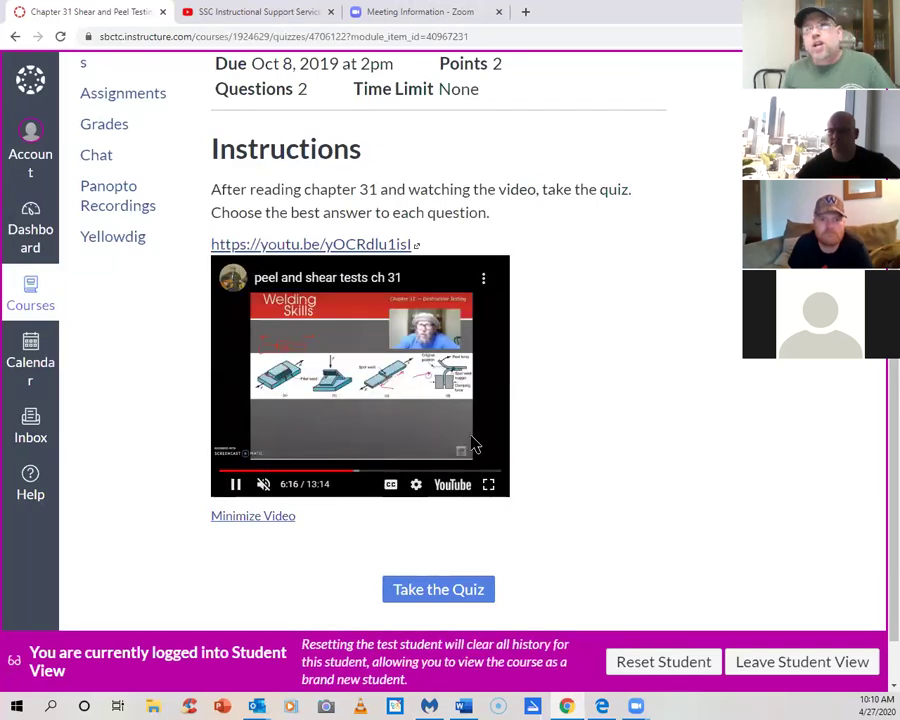
left_click(375, 471)
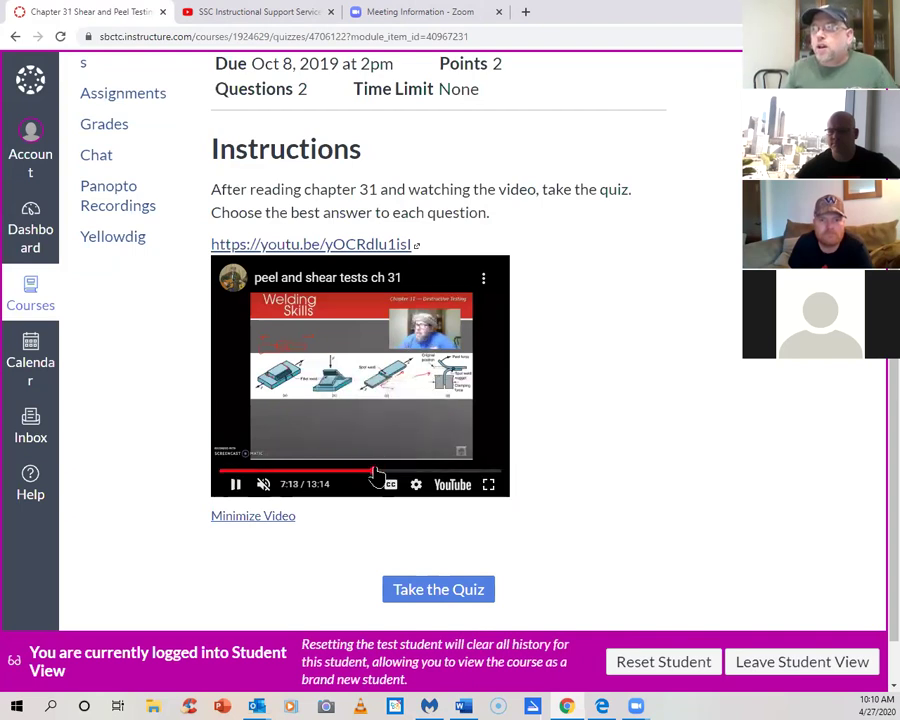
left_click(397, 471)
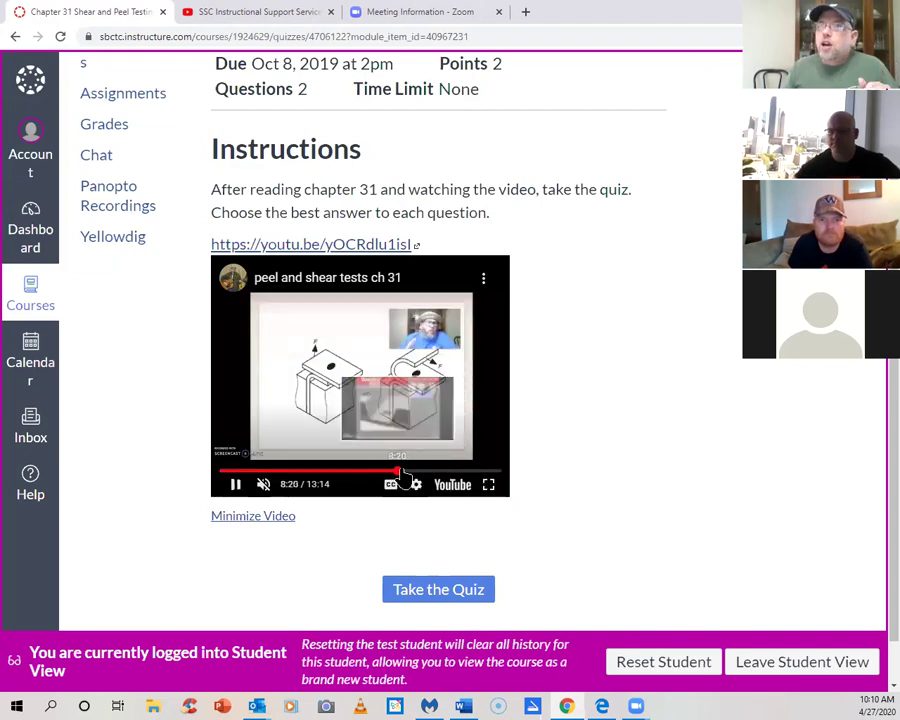
scroll(605, 410, "down", 1)
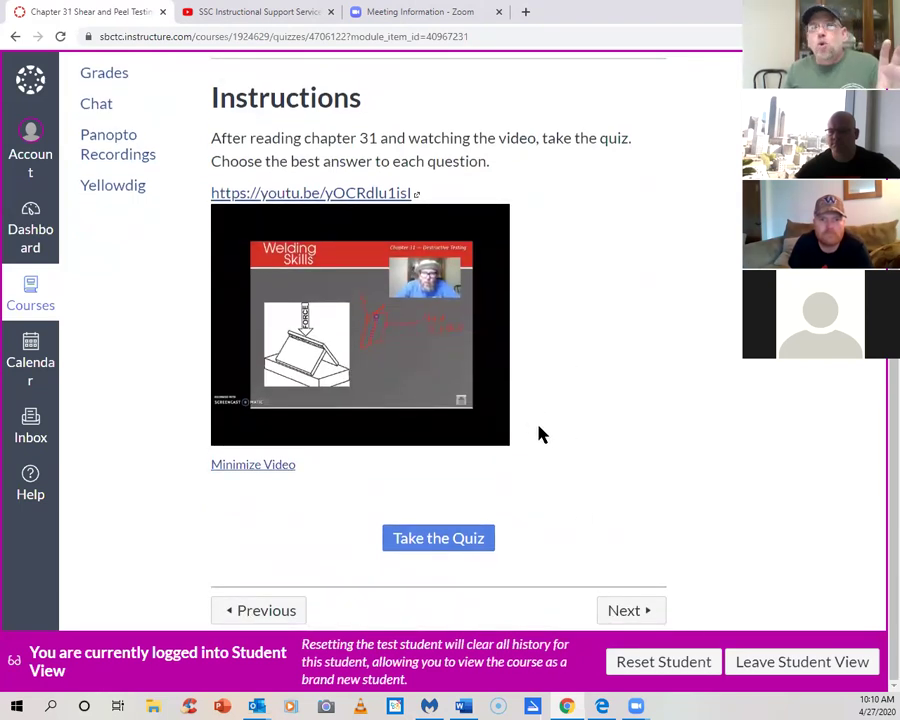
mouse_move(474, 366)
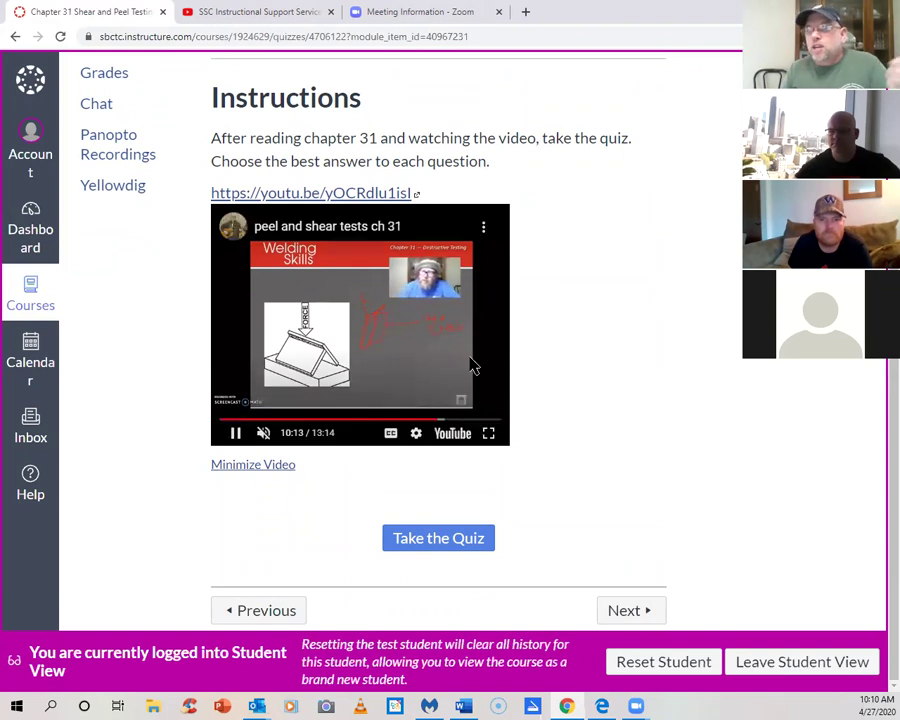
Start the quiz, look through both questions and submit it with both left unanswered
left_click(448, 538)
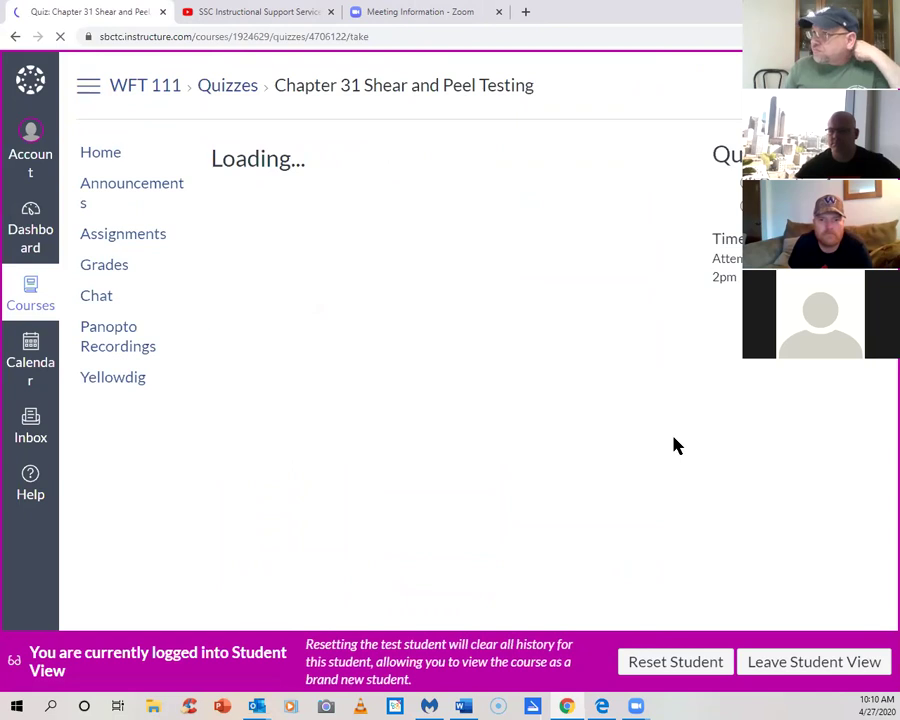
scroll(733, 389, "down", 3)
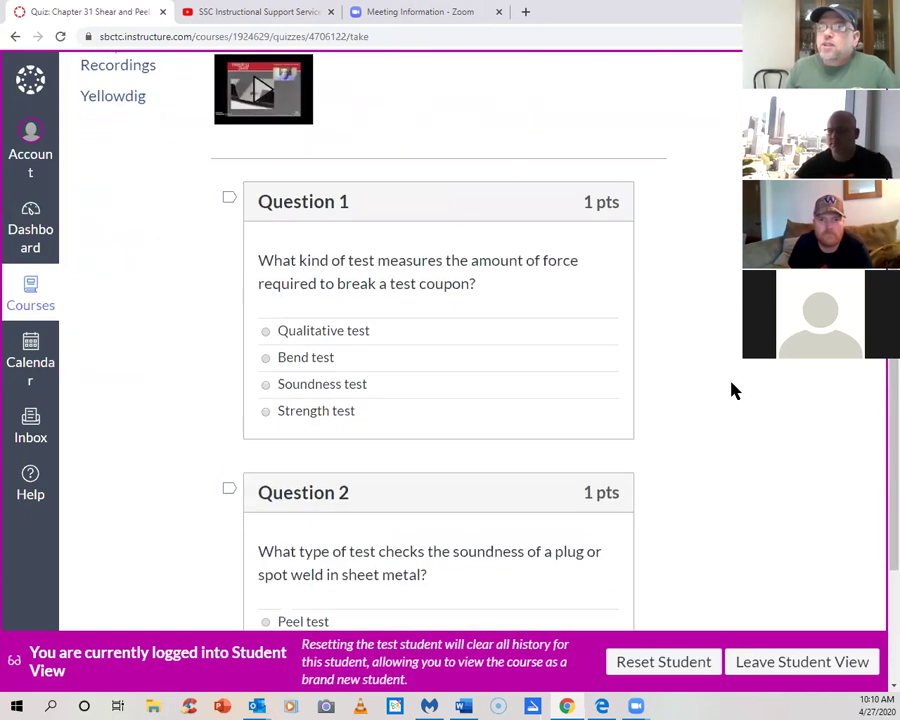
scroll(733, 389, "down", 2)
scroll(530, 450, "up", 5)
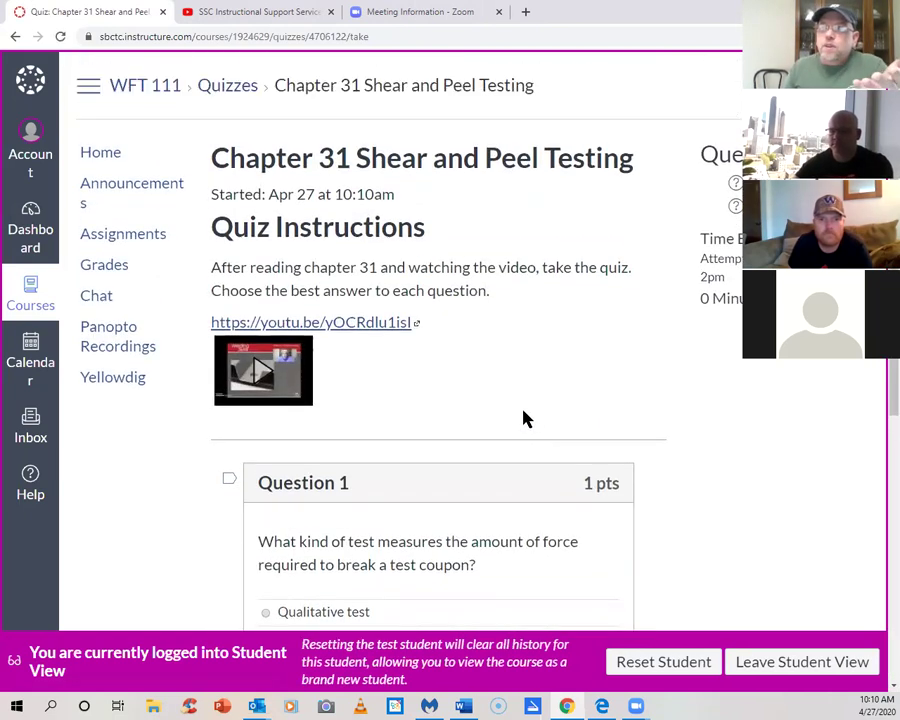
scroll(580, 420, "down", 2)
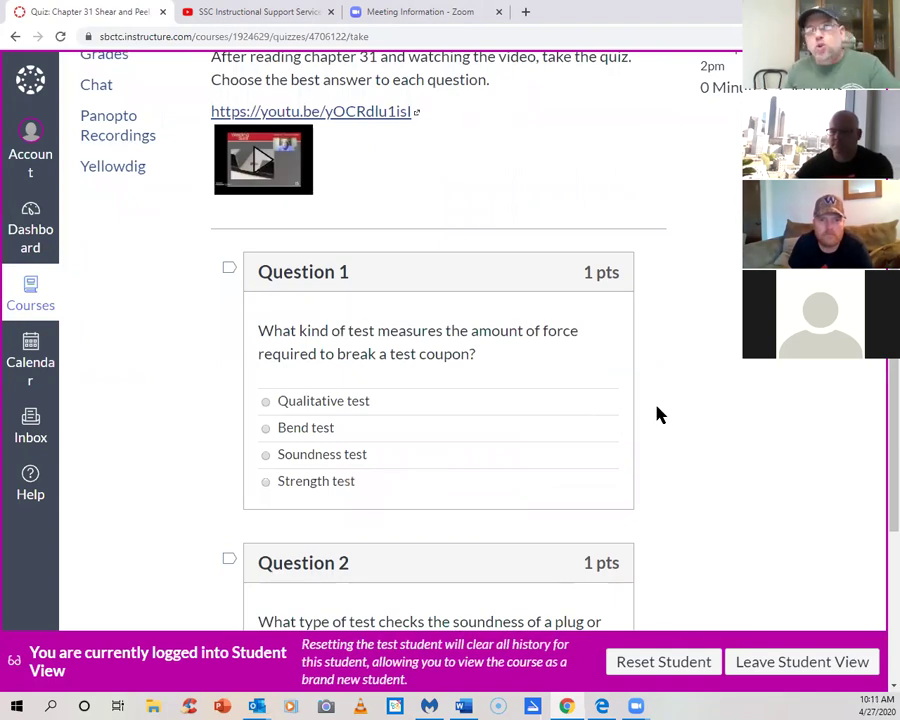
scroll(657, 412, "down", 3)
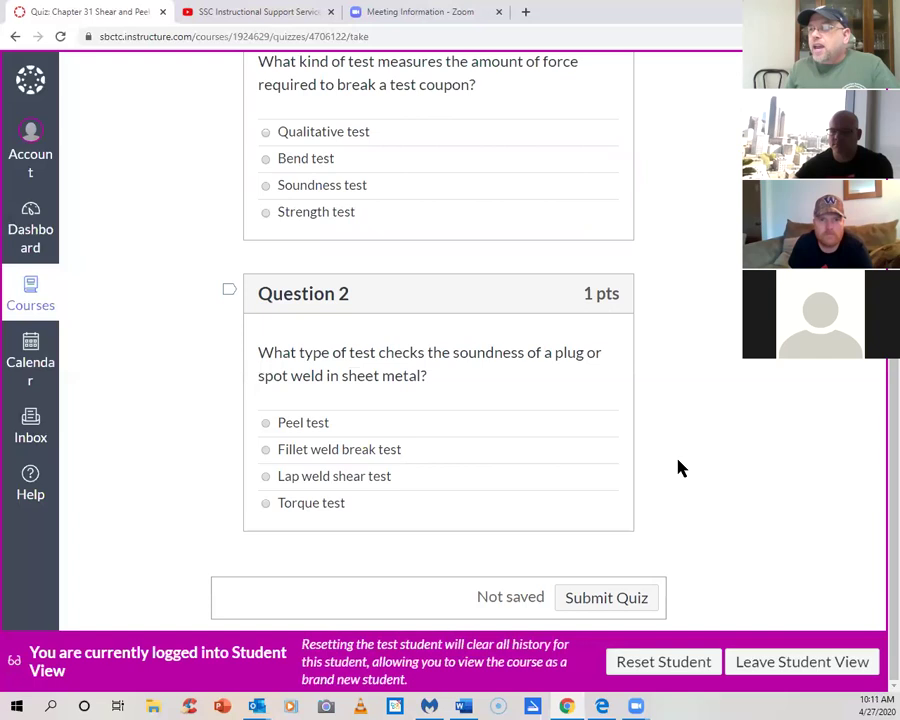
scroll(686, 478, "up", 2)
scroll(680, 464, "down", 2)
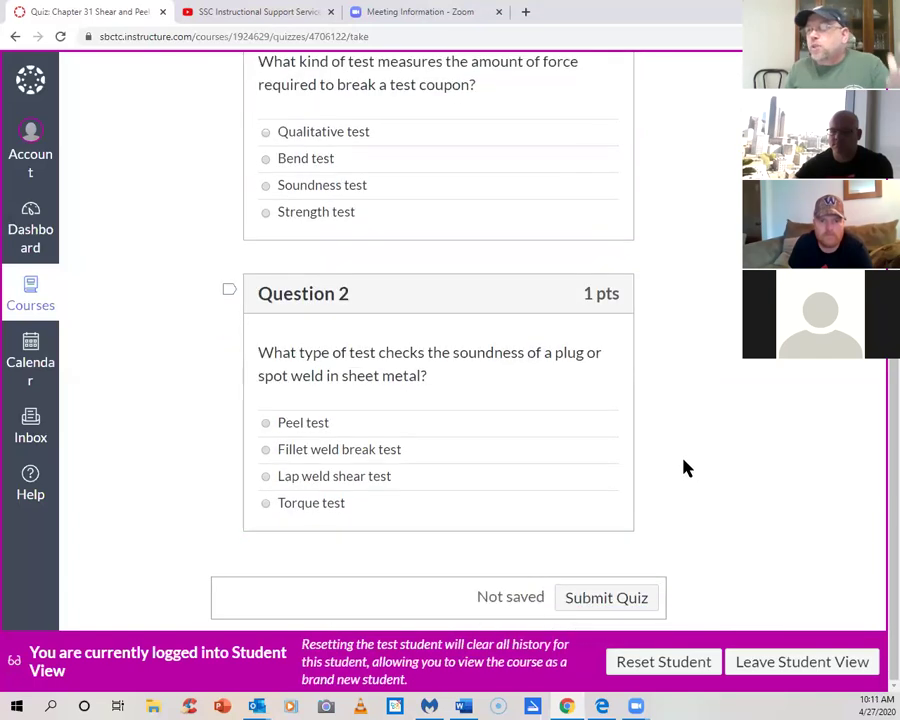
left_click(610, 596)
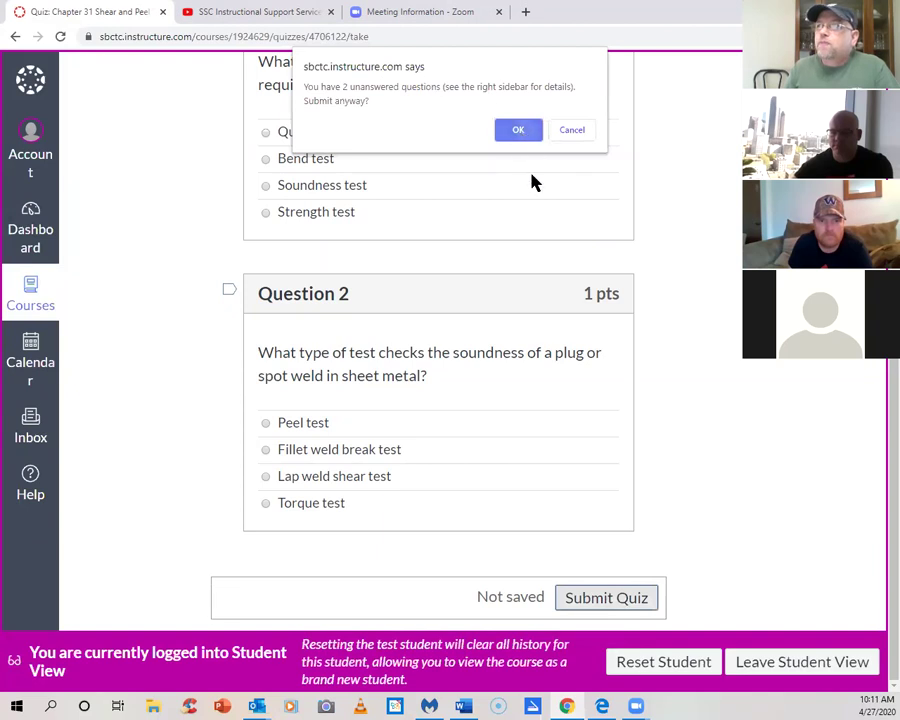
left_click(518, 130)
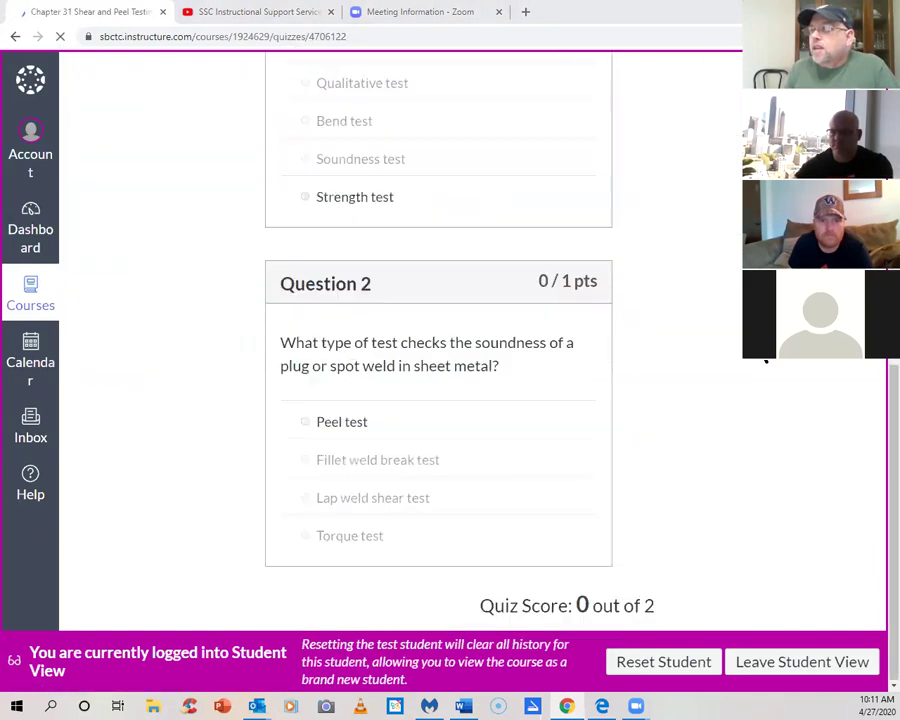
Open the test student's grades and review the status and score of the listed assignments
left_click(98, 156)
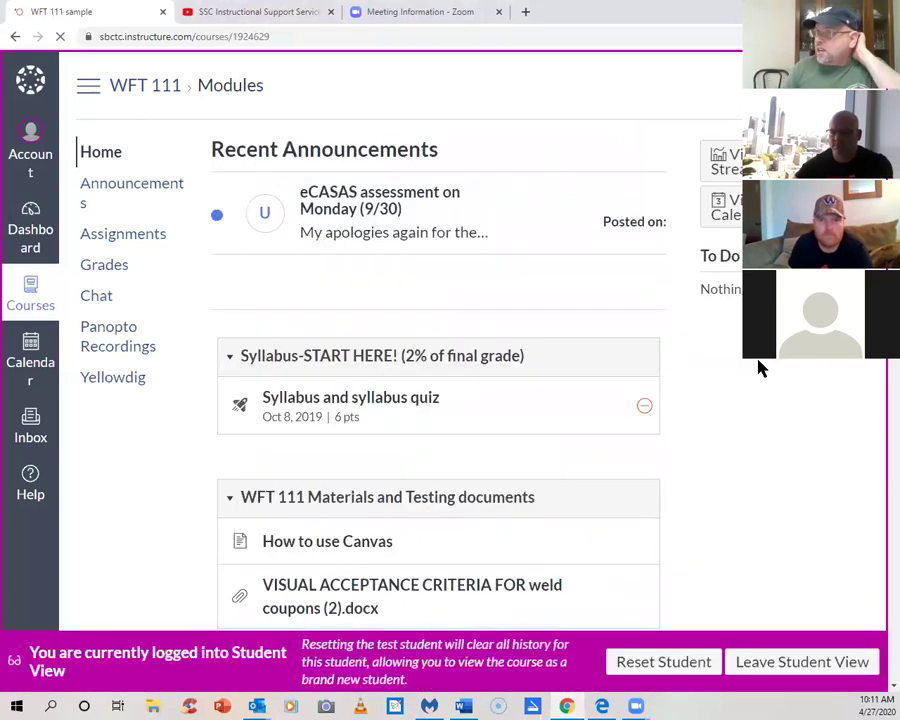
left_click(104, 269)
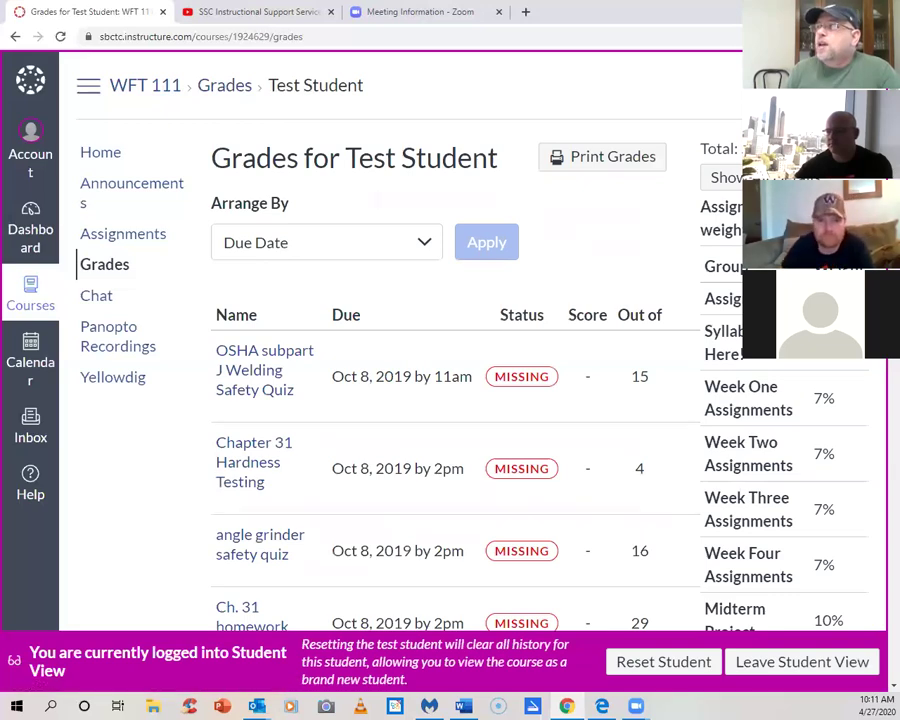
scroll(787, 378, "down", 1)
scroll(450, 340, "down", 3)
scroll(450, 340, "down", 5)
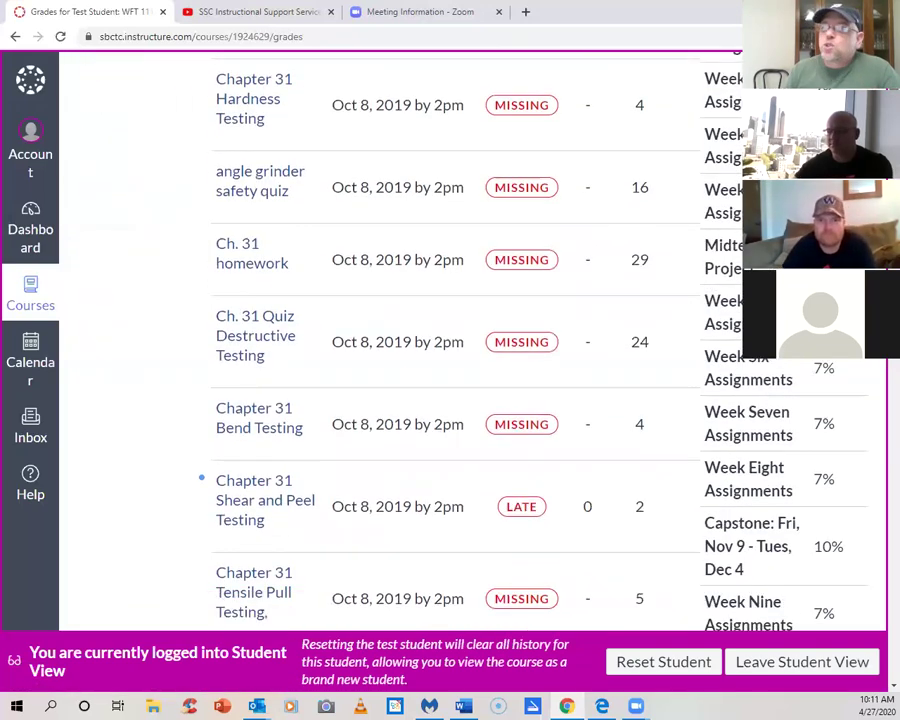
scroll(450, 340, "up", 6)
scroll(450, 340, "down", 2)
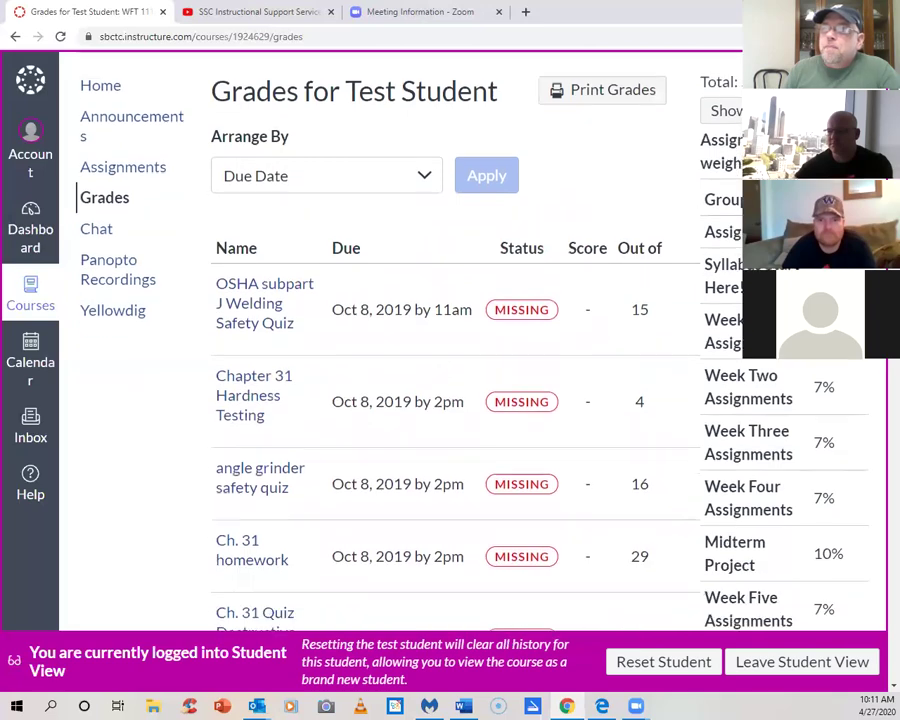
scroll(450, 340, "down", 5)
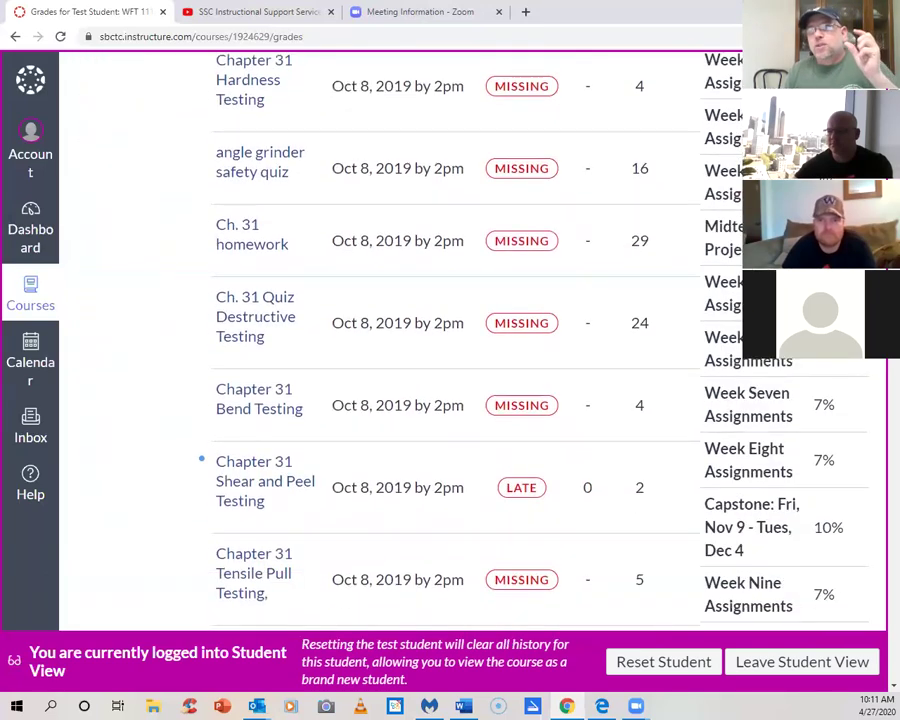
scroll(450, 340, "down", 3)
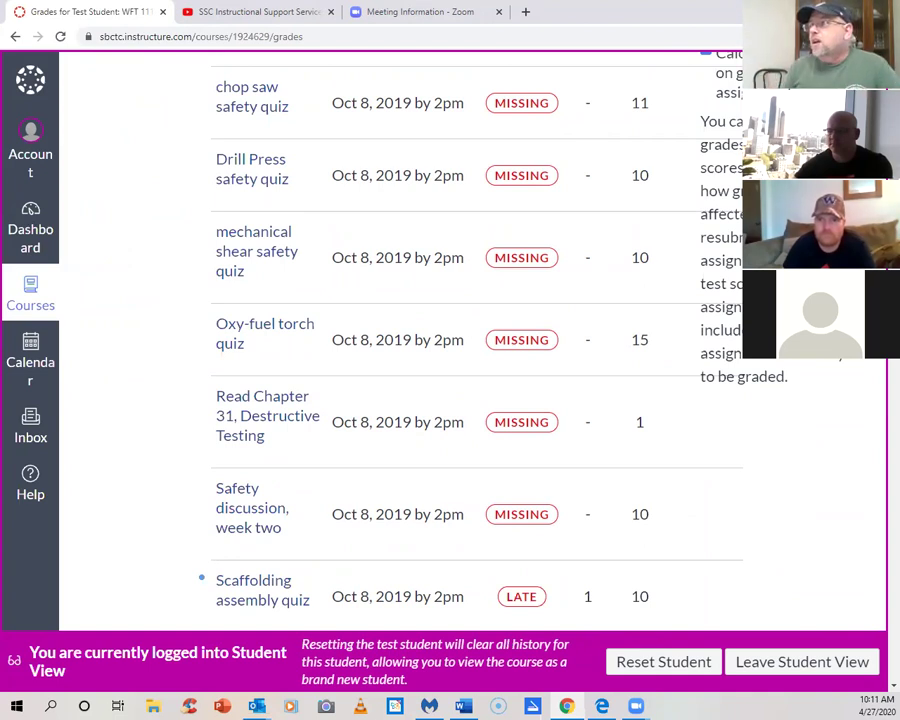
scroll(475, 340, "down", 20)
left_click_drag(880, 340, 893, 60)
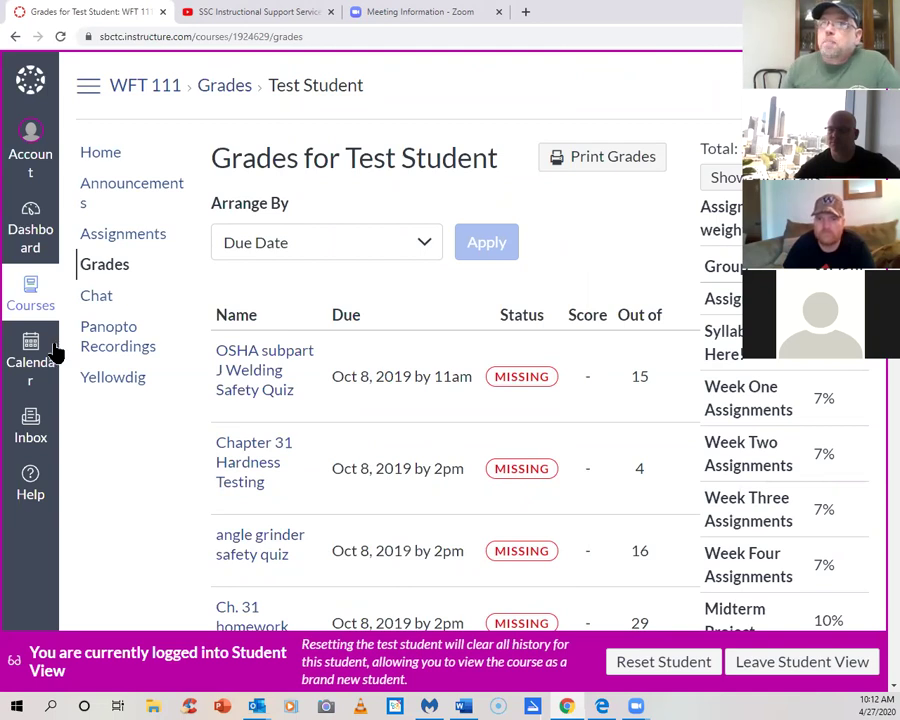
Leave Student View and return to the instructor's page of the Chapter 31 Shear and Peel Testing quiz
left_click(31, 294)
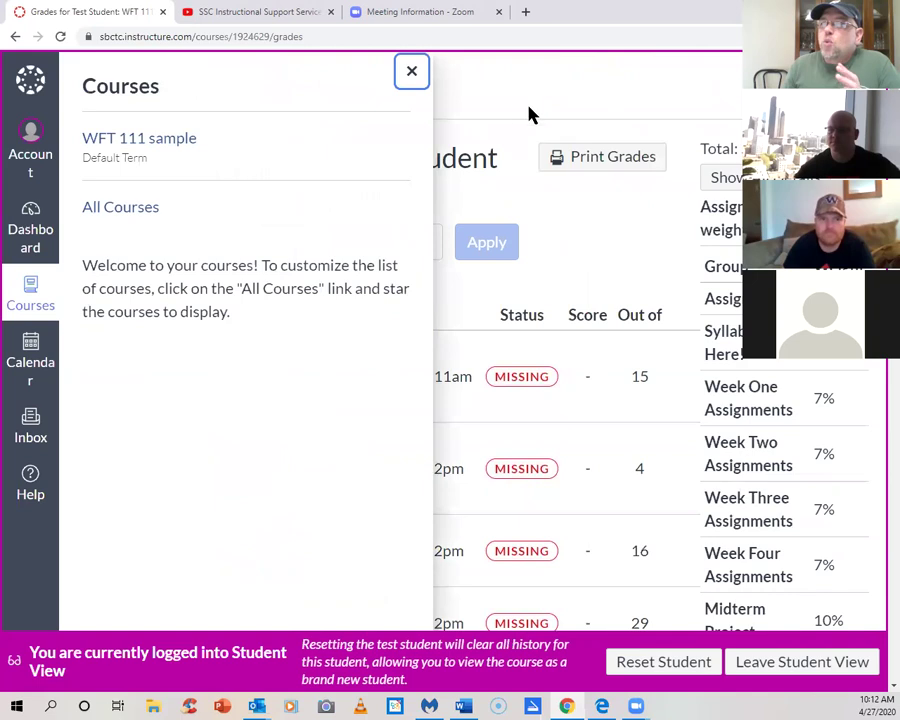
left_click(673, 145)
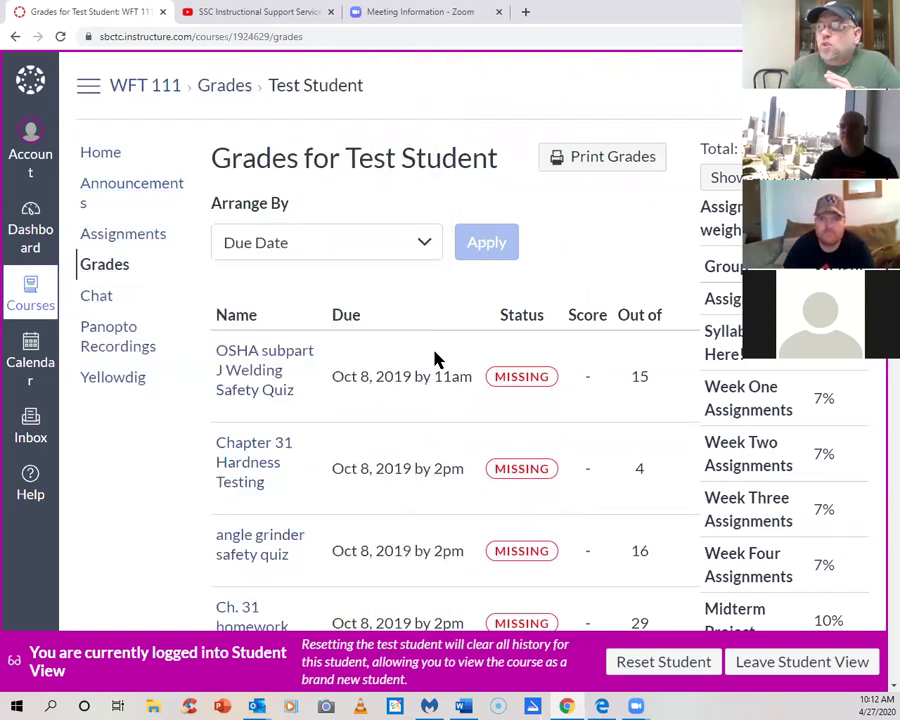
left_click(812, 678)
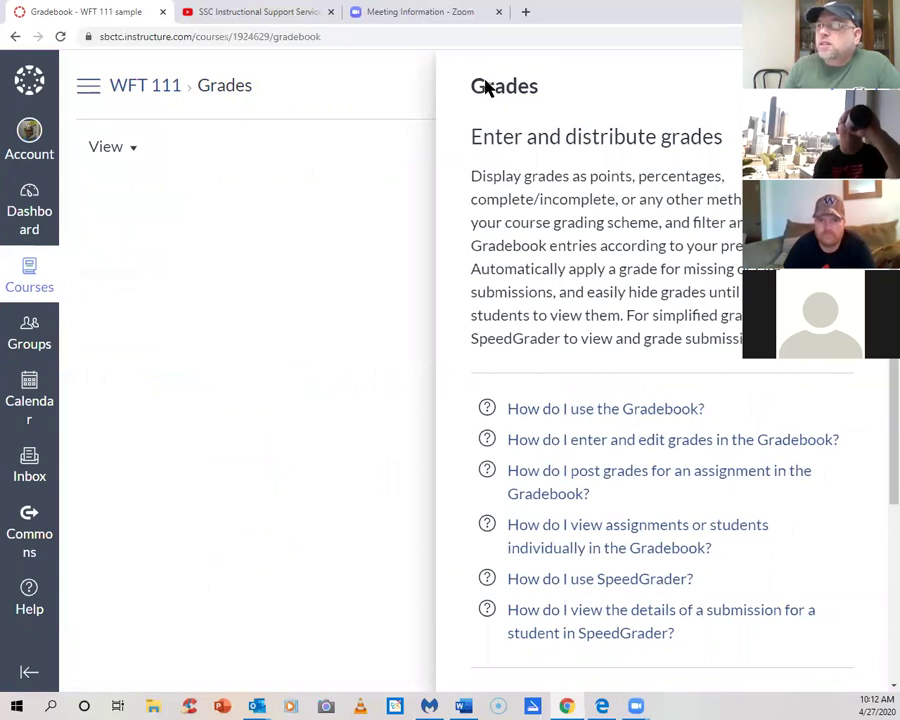
left_click(15, 37)
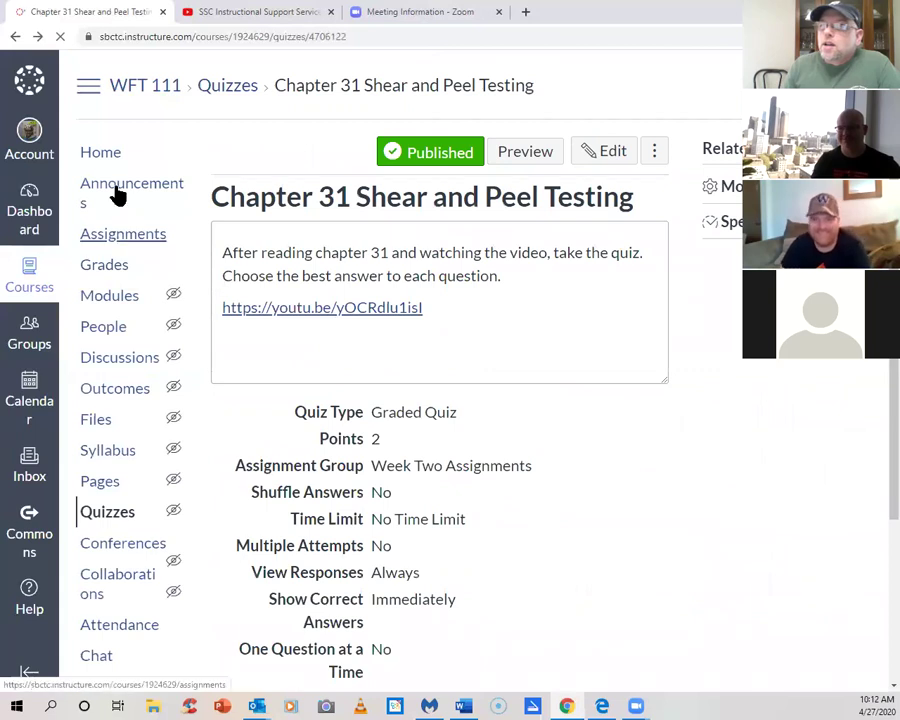
Look at the instructor's course list, close it and open the profile page of the account
left_click(34, 278)
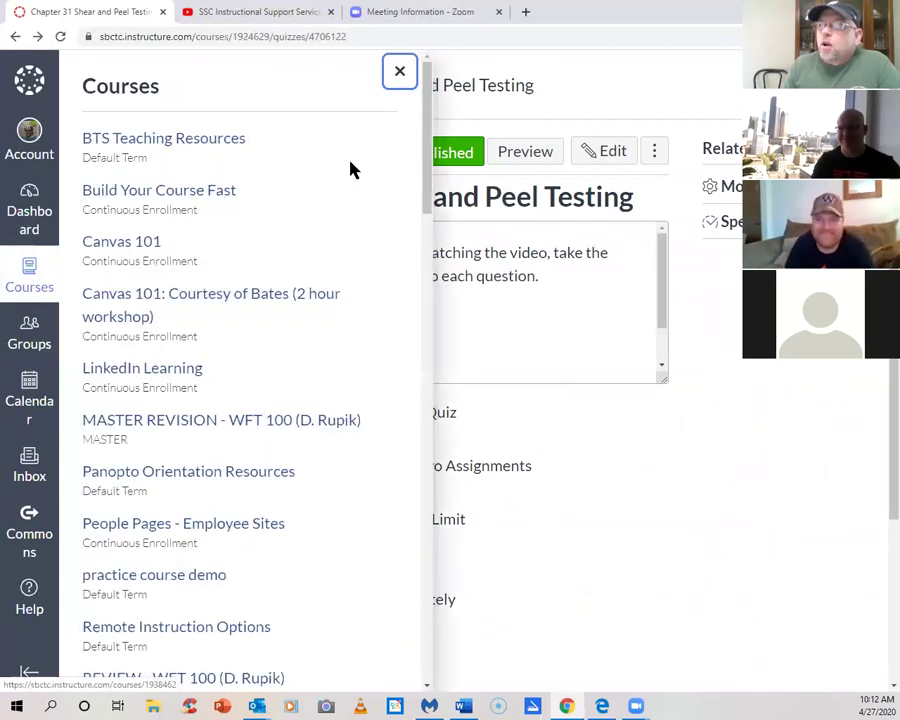
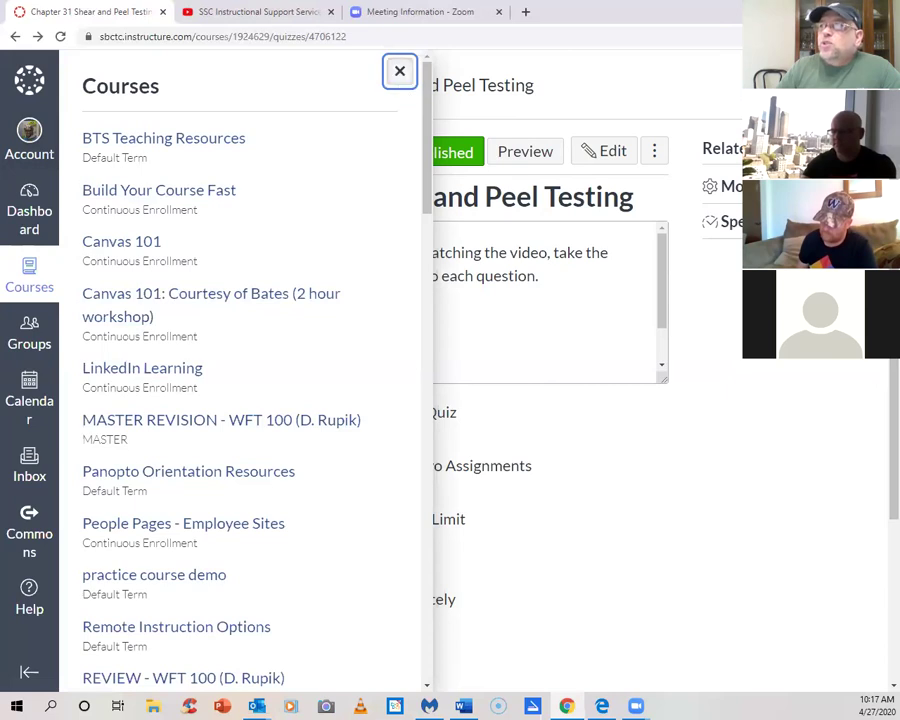
left_click(399, 71)
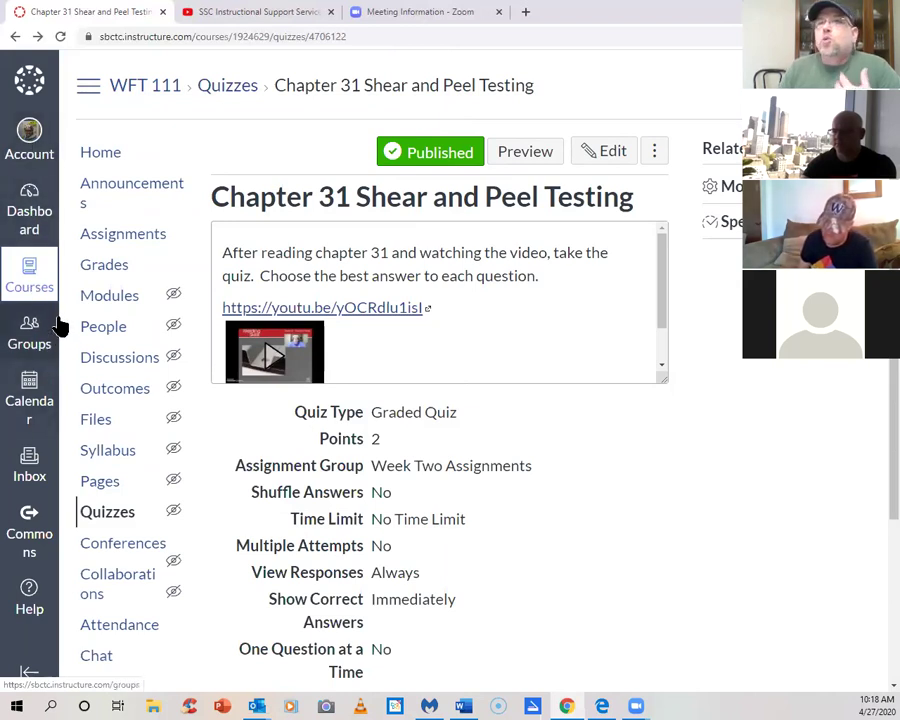
left_click(29, 148)
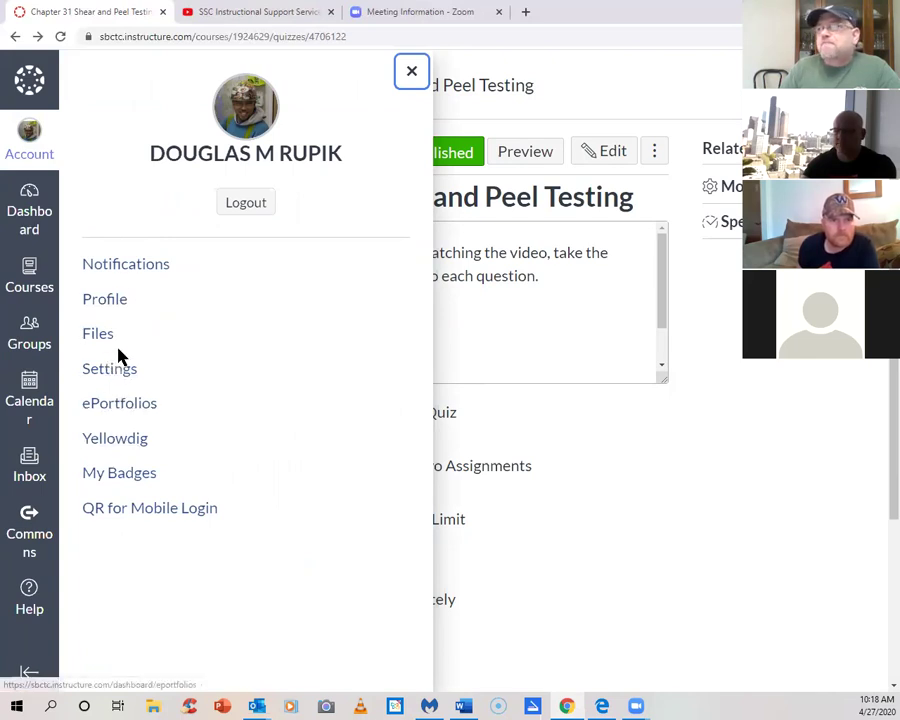
left_click(105, 302)
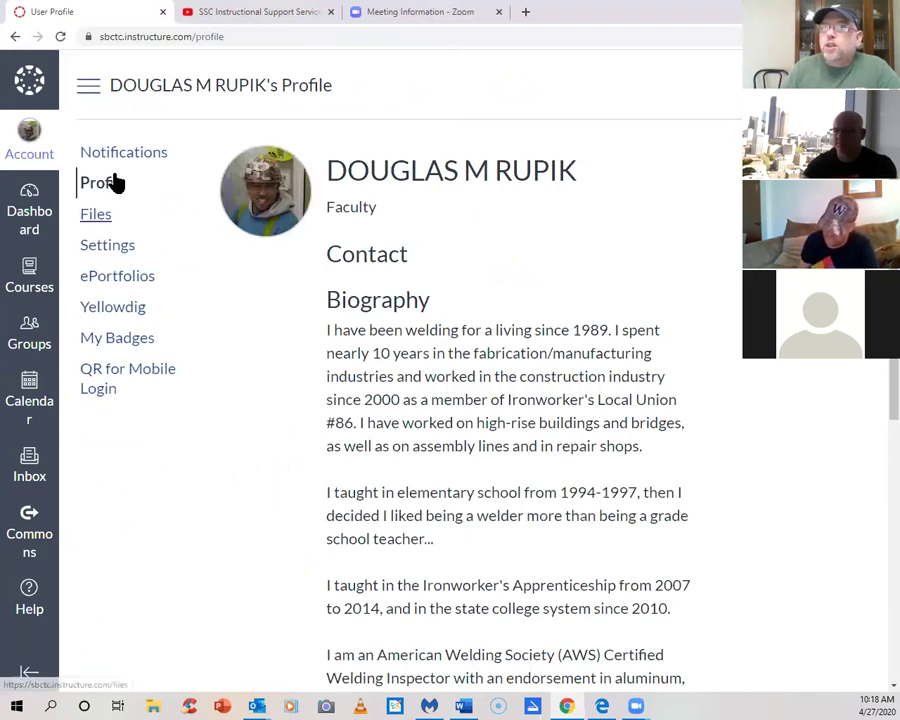
Look at the account settings, return to the profile page and read the biography down to its links
left_click(106, 252)
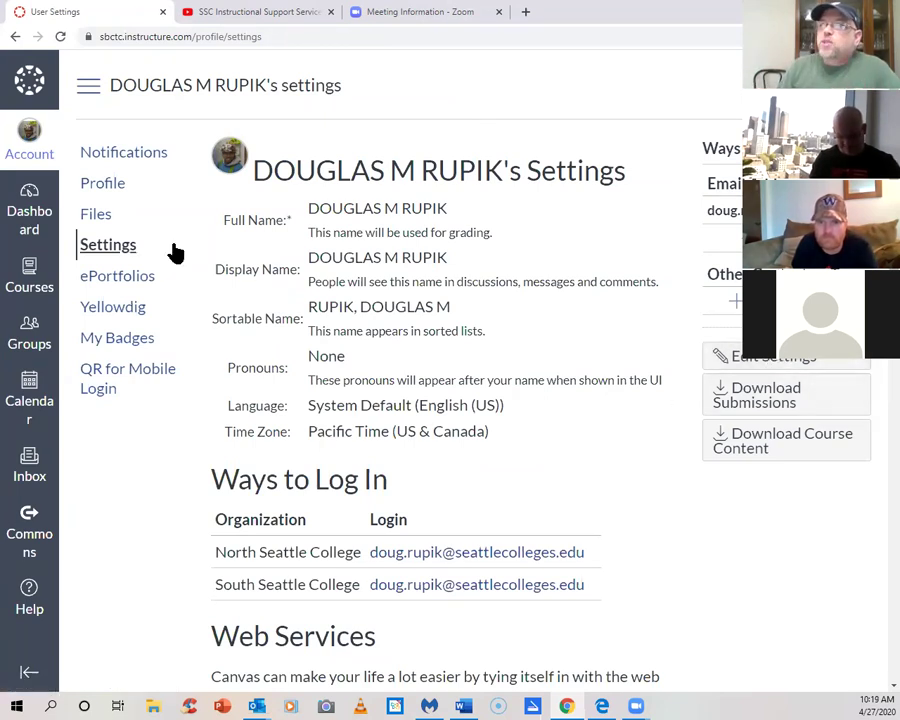
left_click(29, 146)
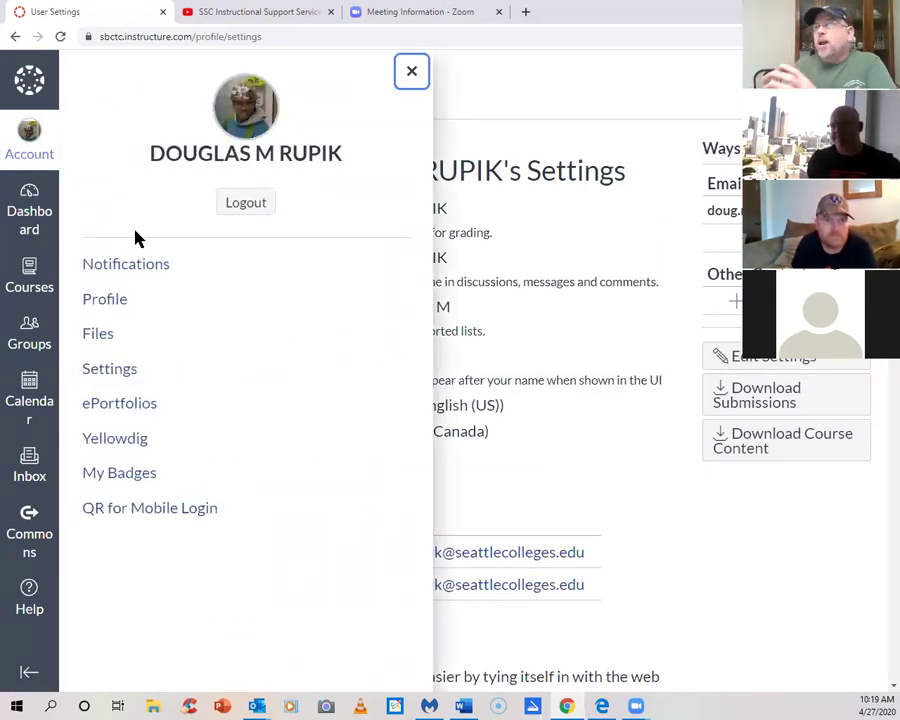
left_click(104, 300)
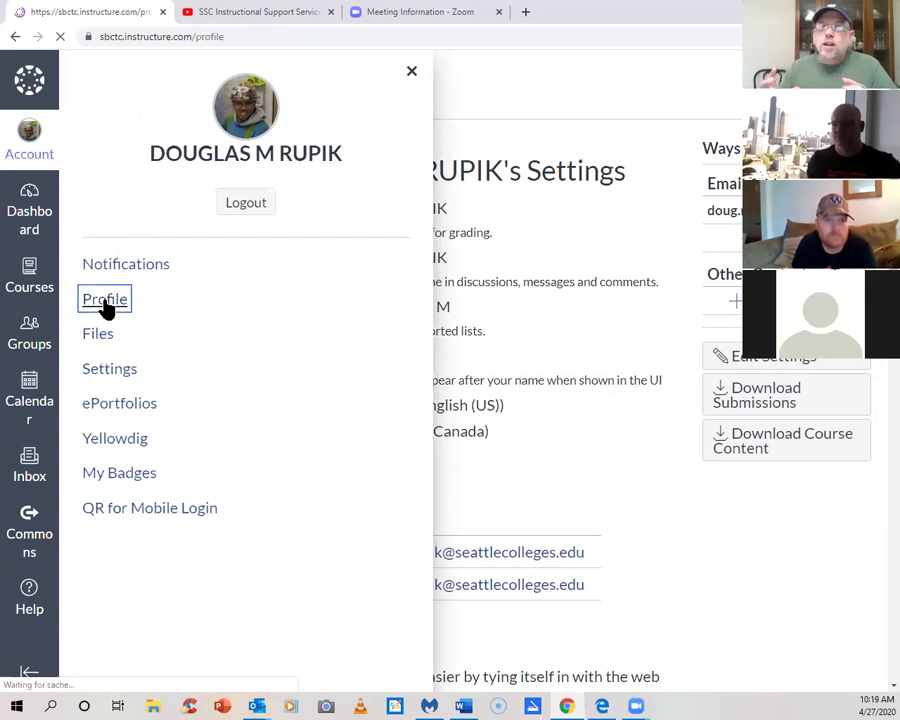
scroll(586, 480, "down", 4)
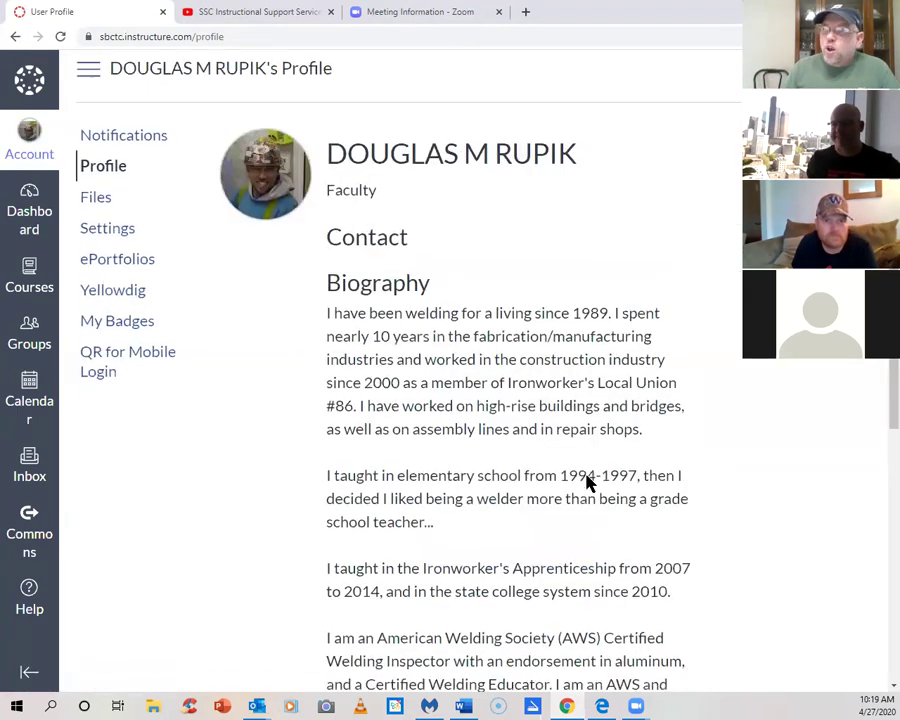
scroll(697, 543, "down", 1)
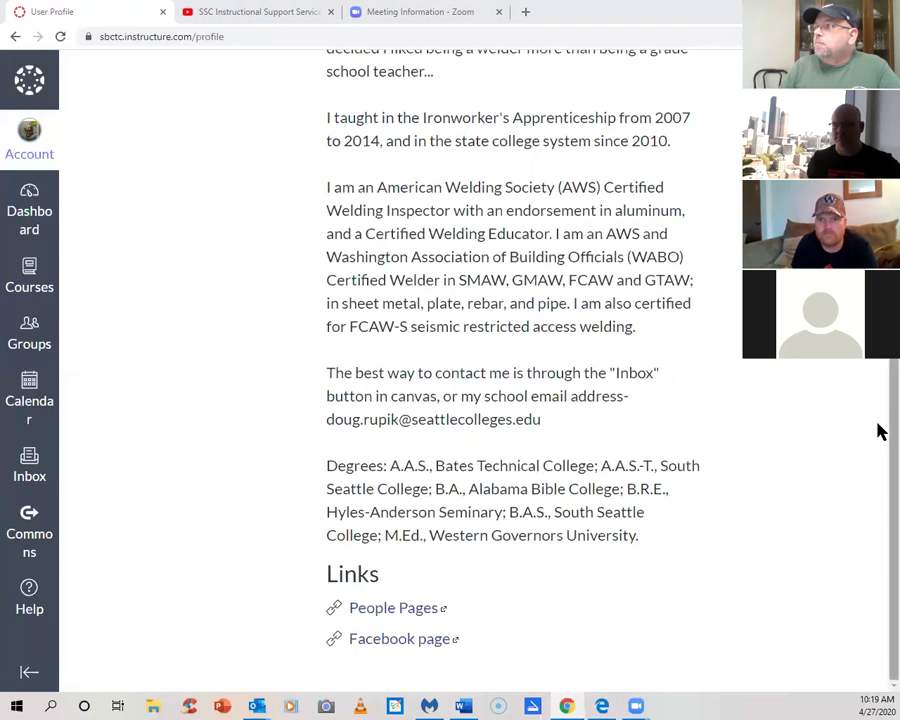
scroll(880, 458, "up", 5)
scroll(333, 169, "up", 2)
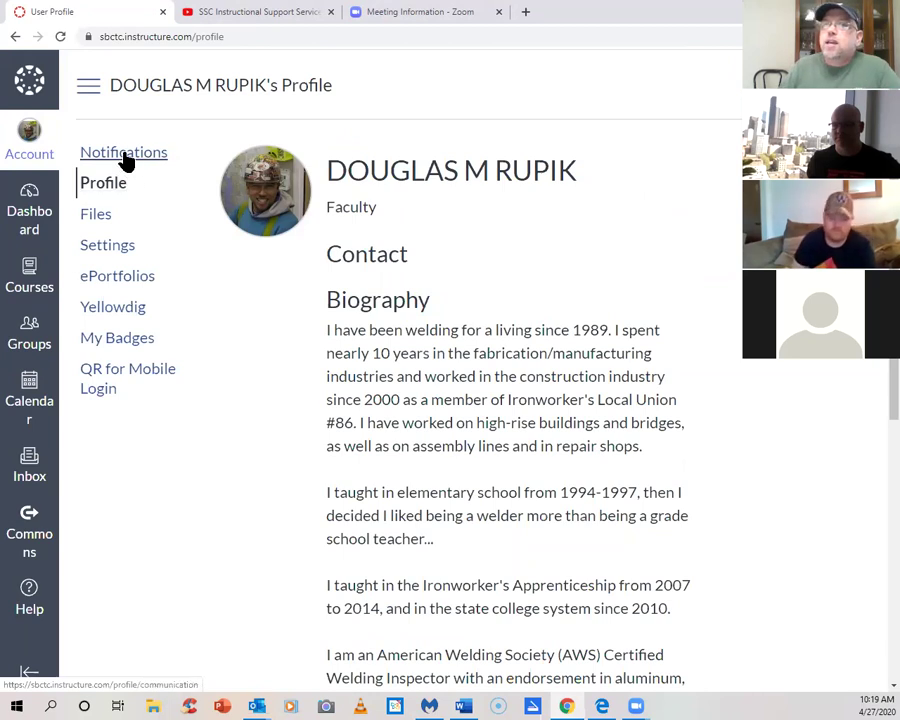
Open the account's notification preferences and review the delivery choices for the Course Activities
left_click(30, 156)
left_click(118, 270)
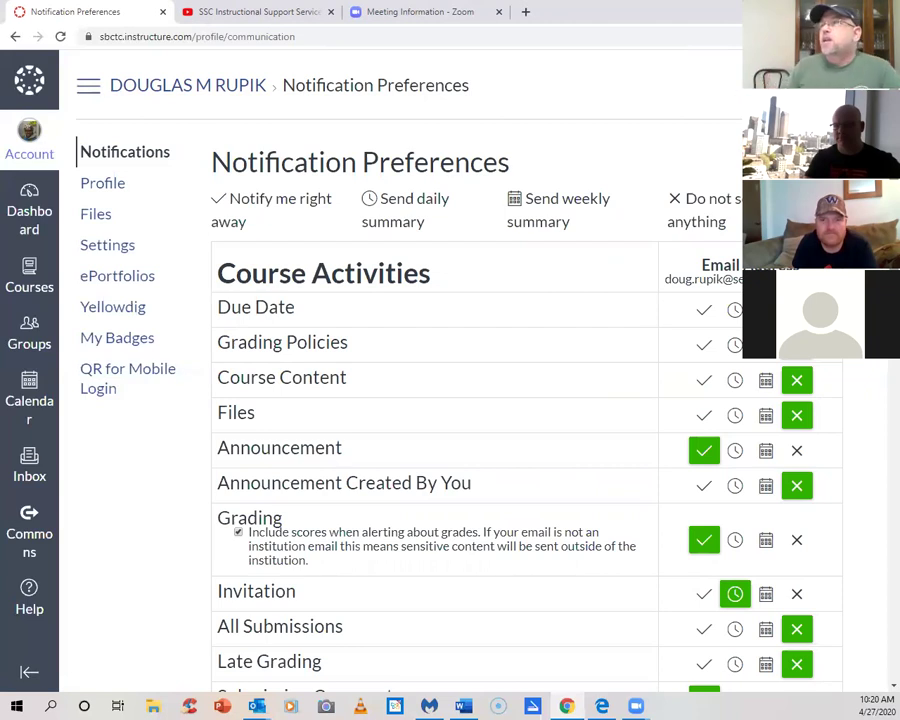
scroll(450, 400, "down", 2)
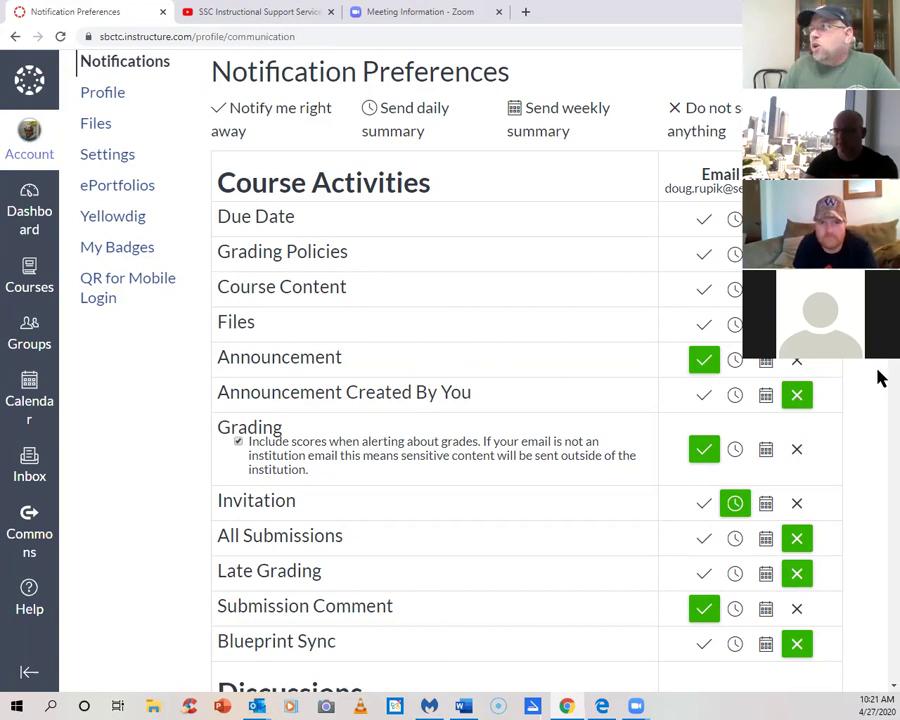
scroll(880, 378, "down", 3)
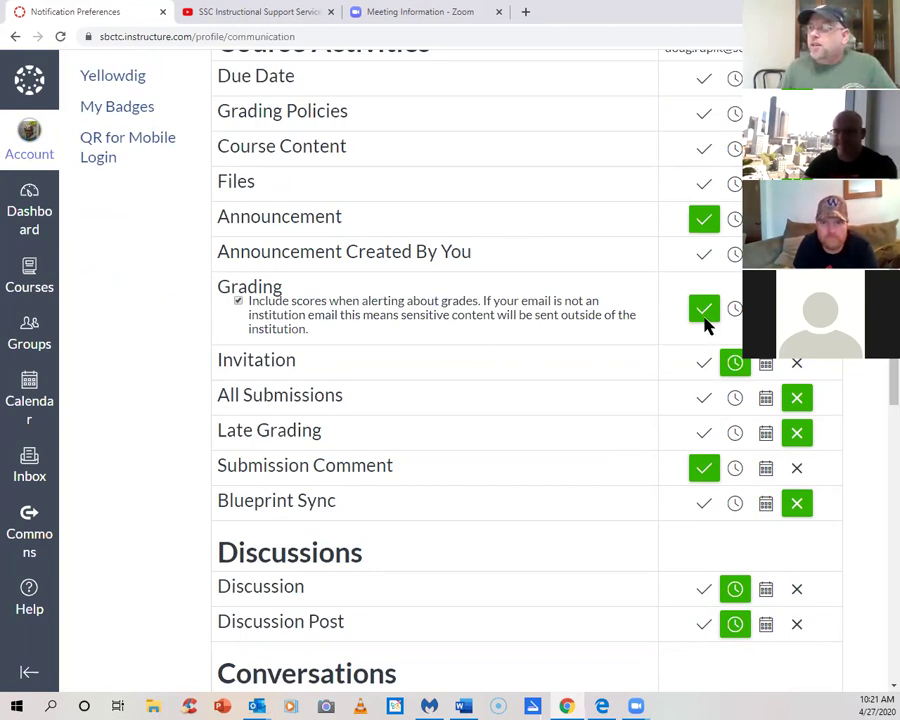
scroll(705, 305, "up", 2)
scroll(705, 305, "up", 3)
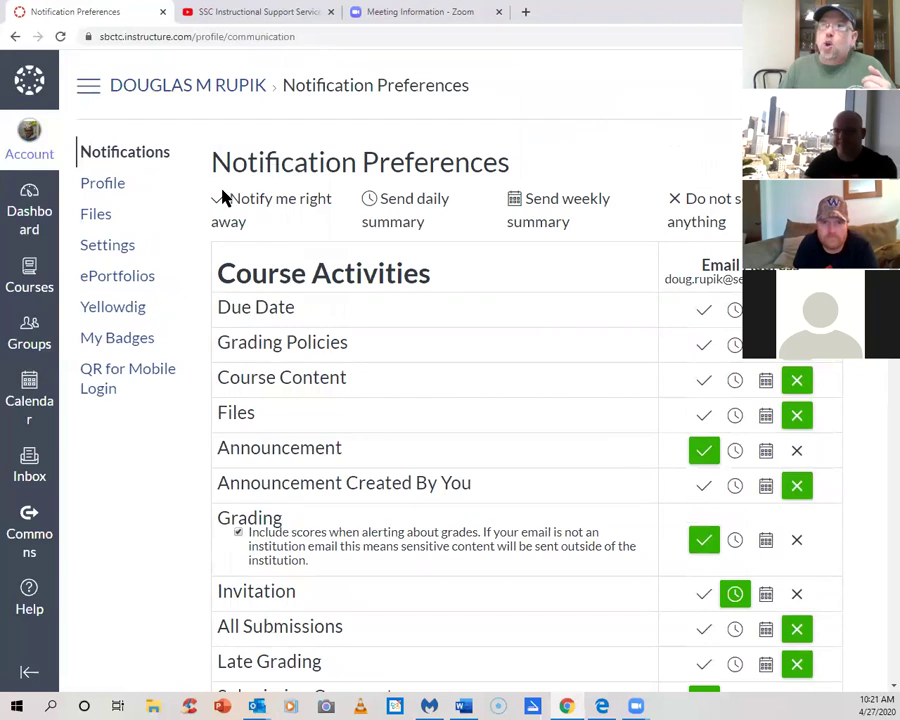
Review the remaining notification preferences from Blueprint Sync through Discussions, Conversations and Scheduling down to Alerts, and return to the start of the list
scroll(741, 568, "down", 4)
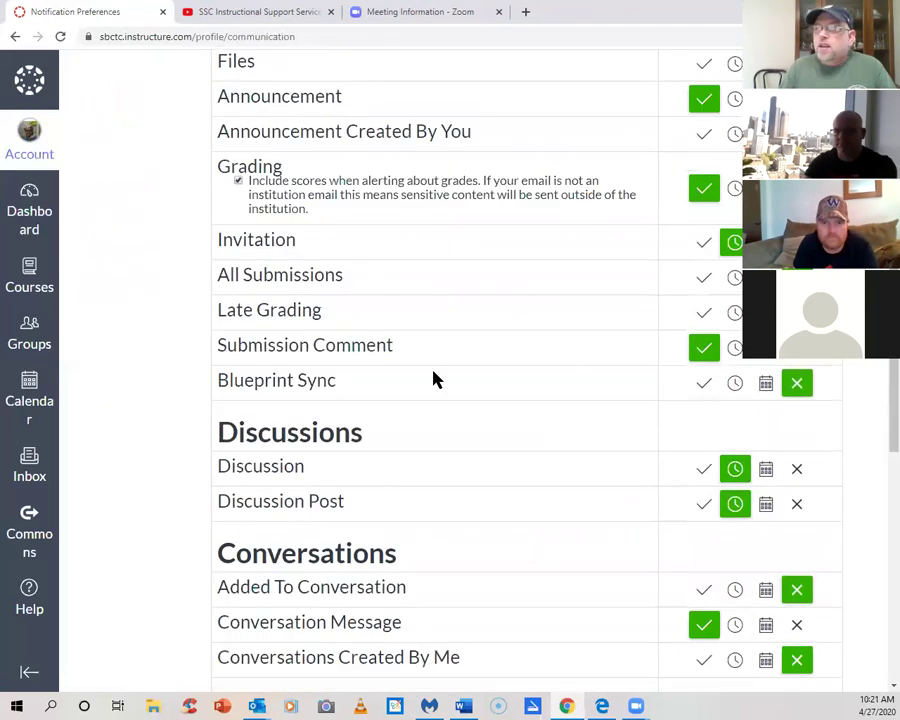
mouse_move(327, 384)
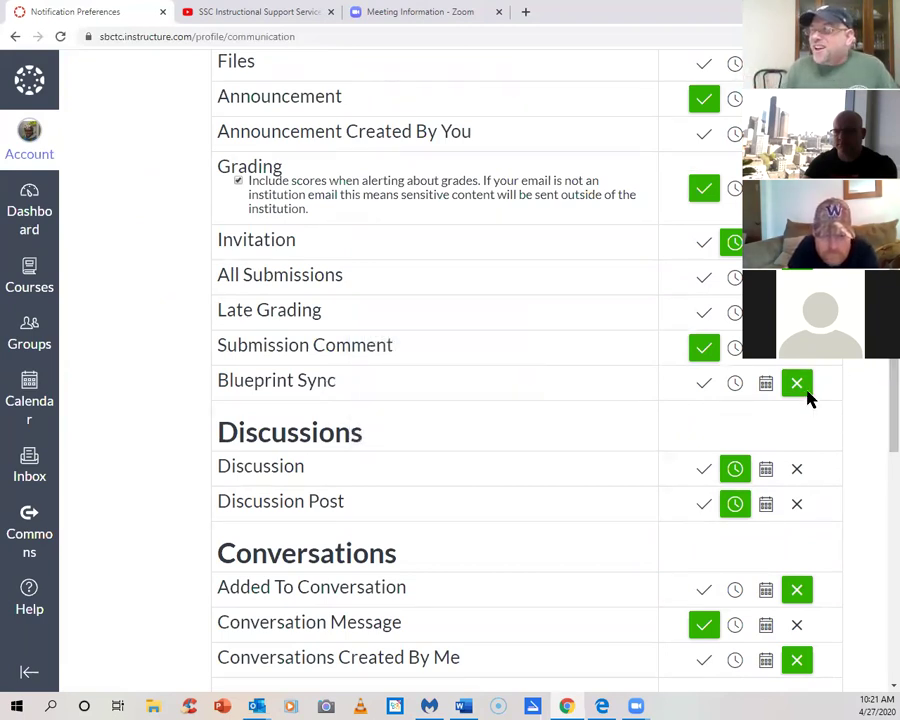
scroll(855, 385, "down", 2)
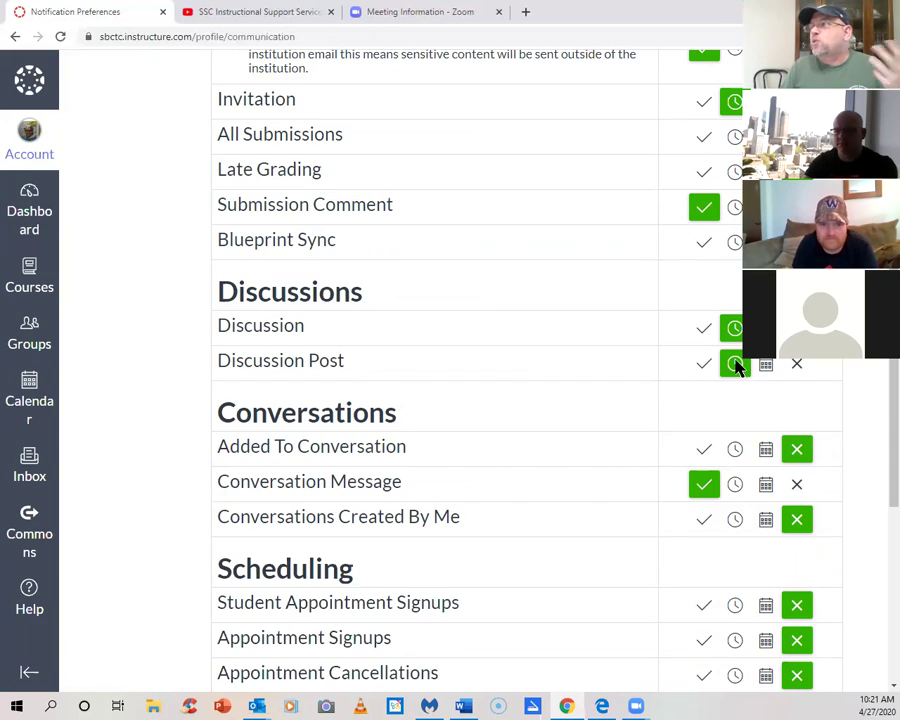
scroll(851, 403, "down", 2)
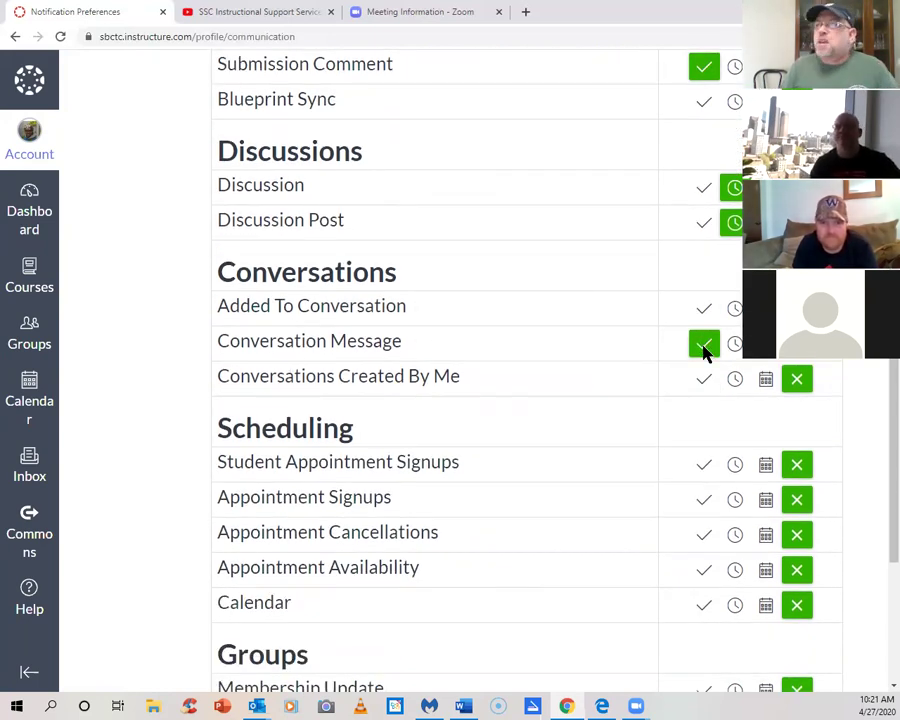
scroll(851, 385, "down", 1)
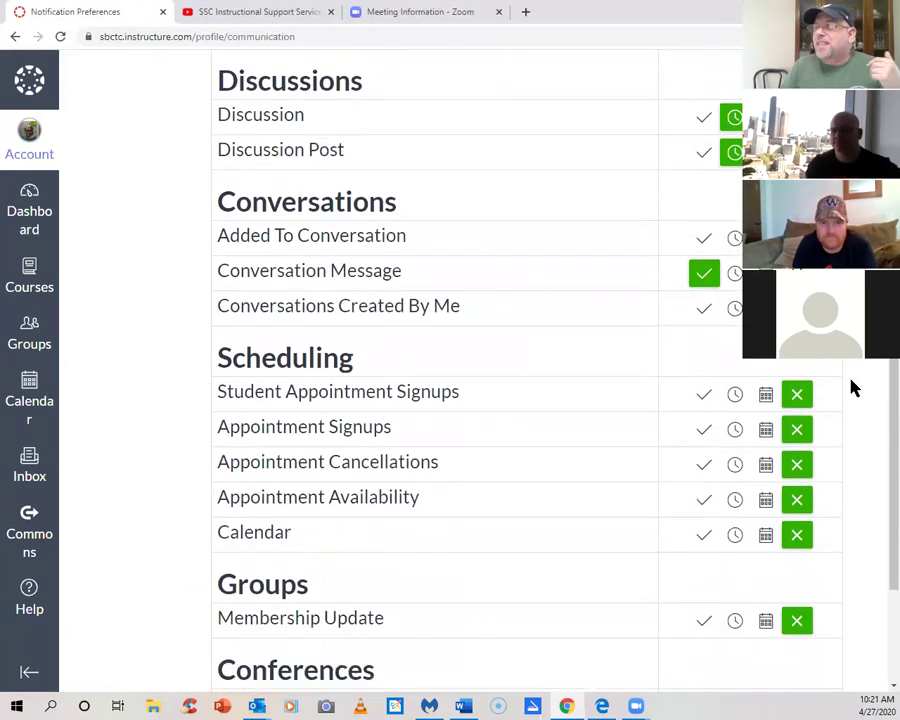
scroll(848, 382, "down", 2)
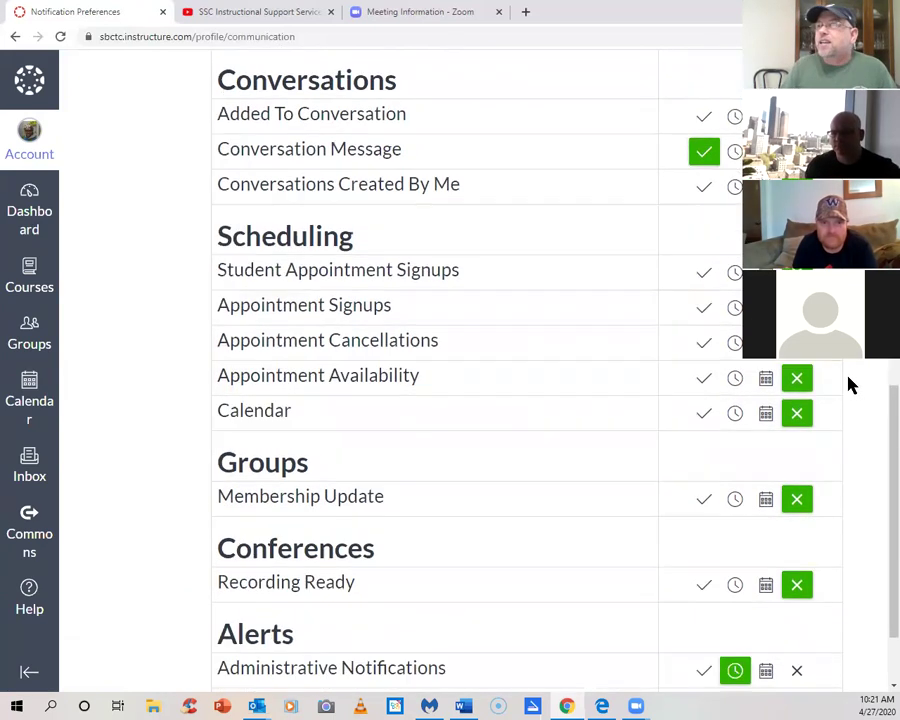
scroll(868, 368, "down", 1)
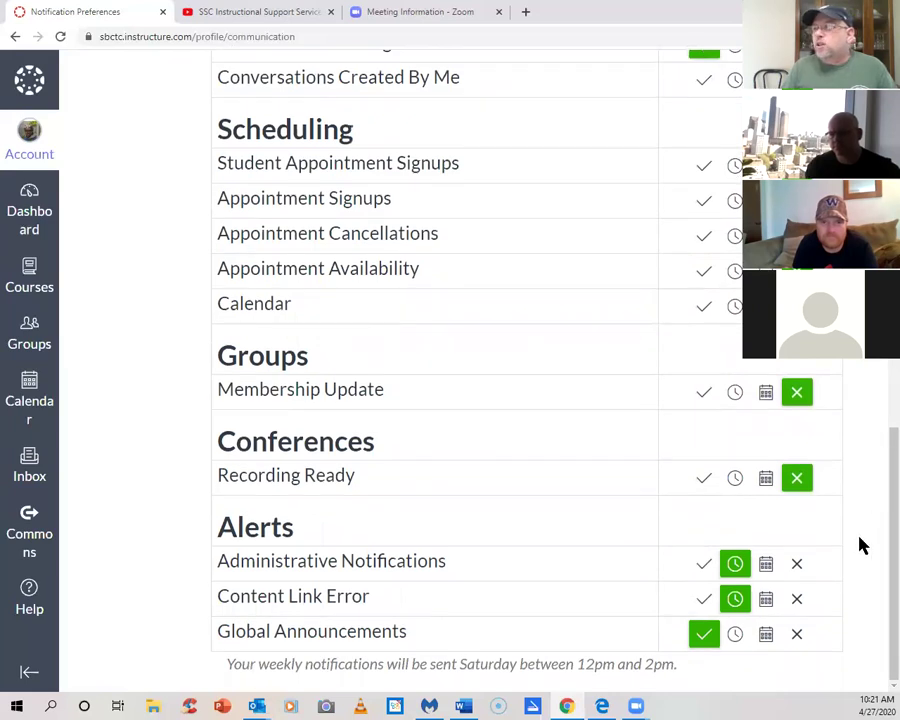
scroll(863, 585, "up", 15)
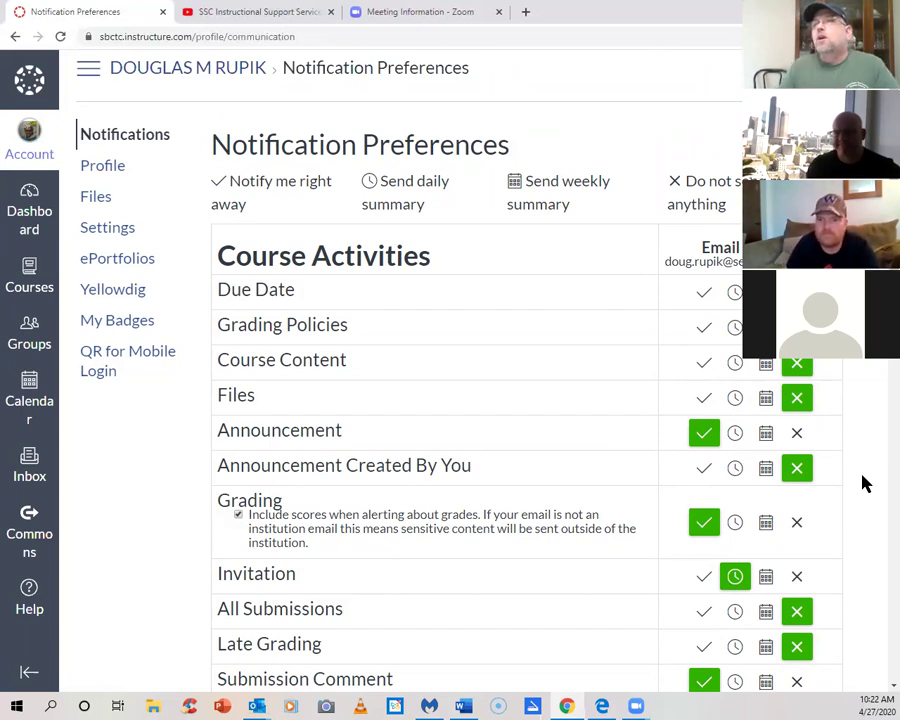
left_click(28, 154)
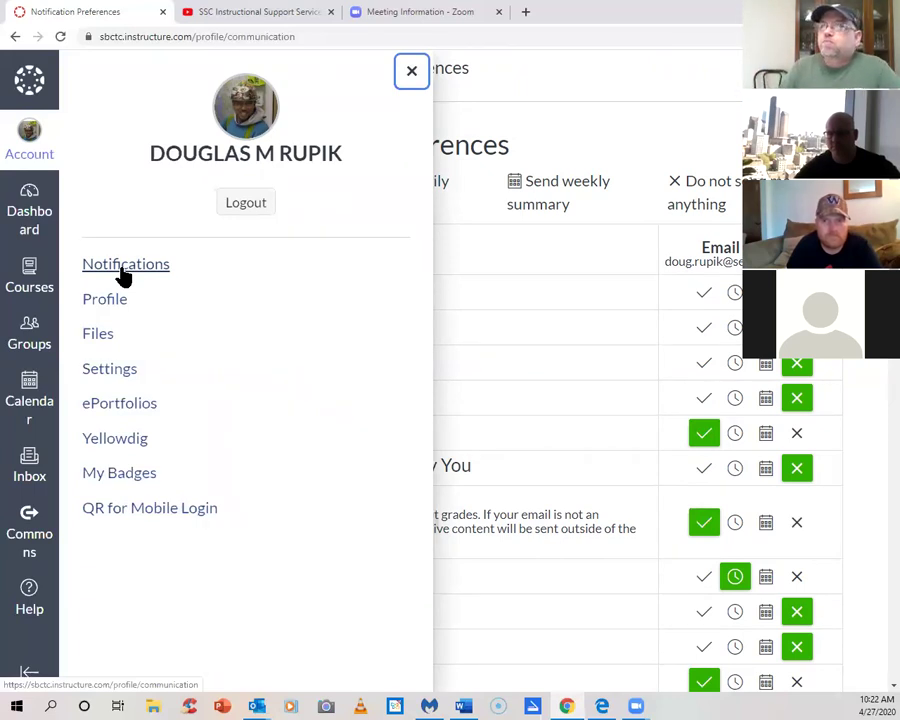
left_click(29, 146)
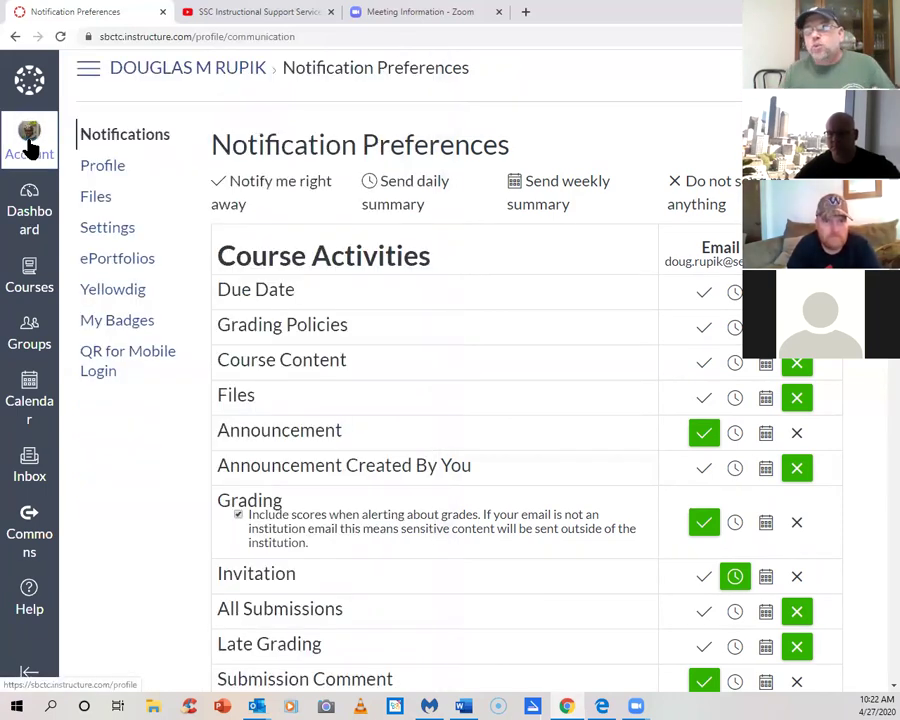
Open the Dashboard and look through all the course cards down to the last one and back
left_click(14, 219)
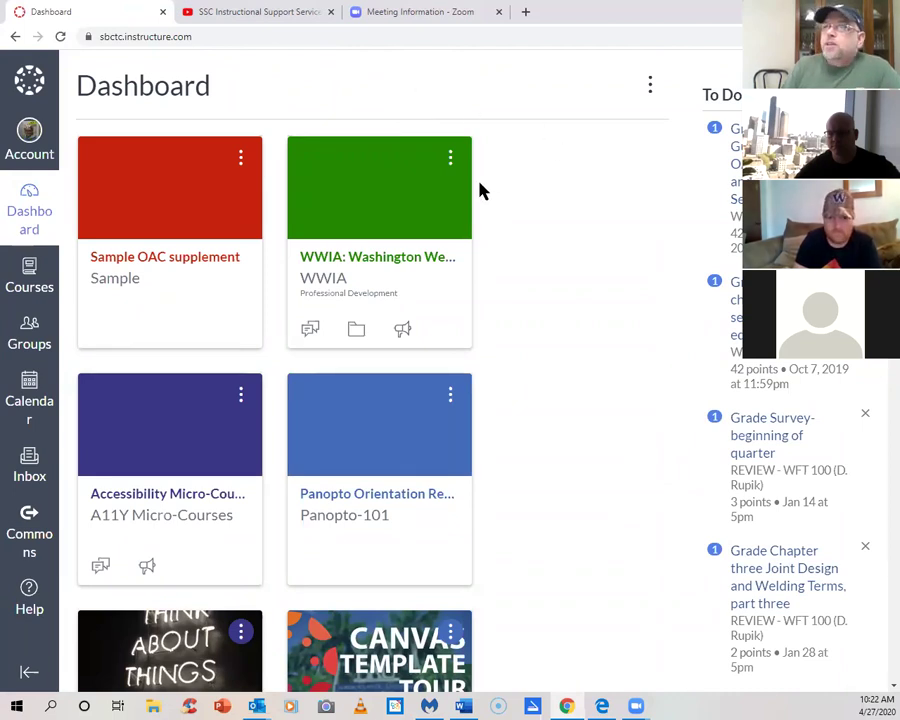
scroll(490, 230, "down", 1)
scroll(348, 325, "down", 2)
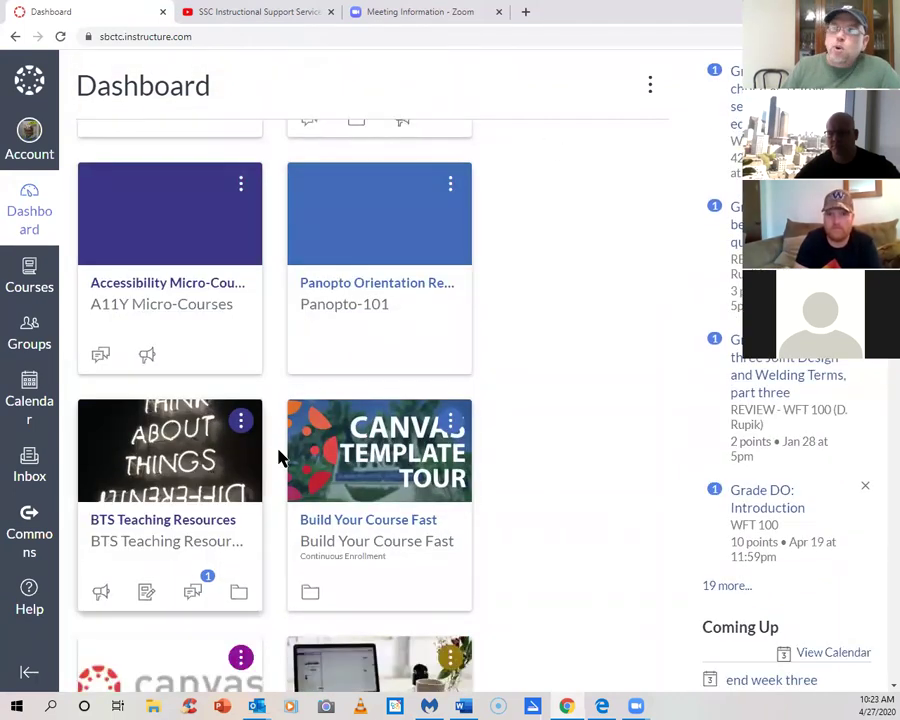
scroll(227, 448, "down", 5)
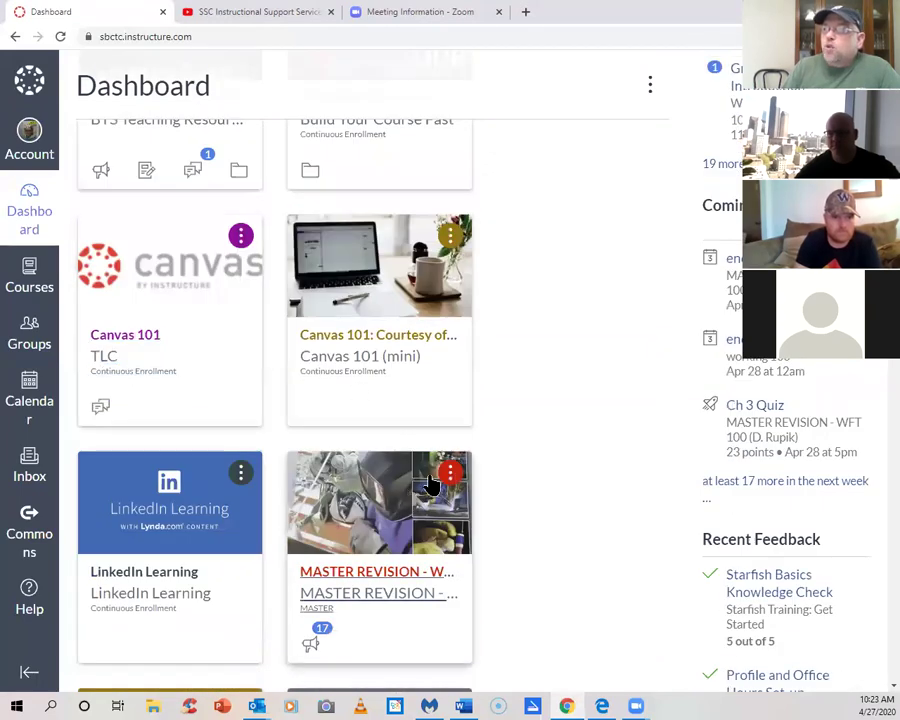
scroll(430, 485, "down", 20)
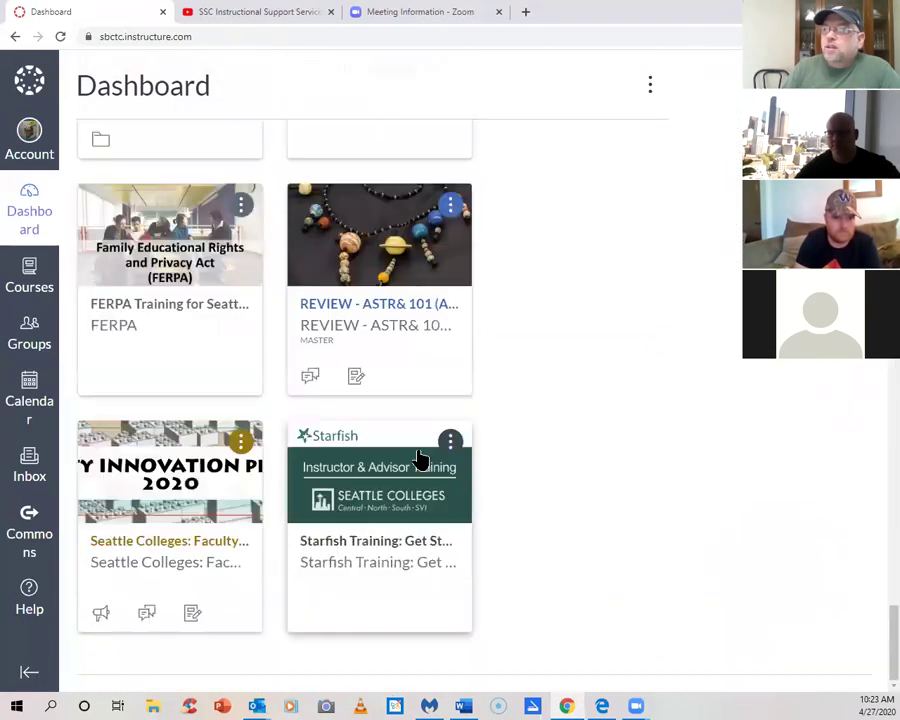
scroll(420, 458, "up", 20)
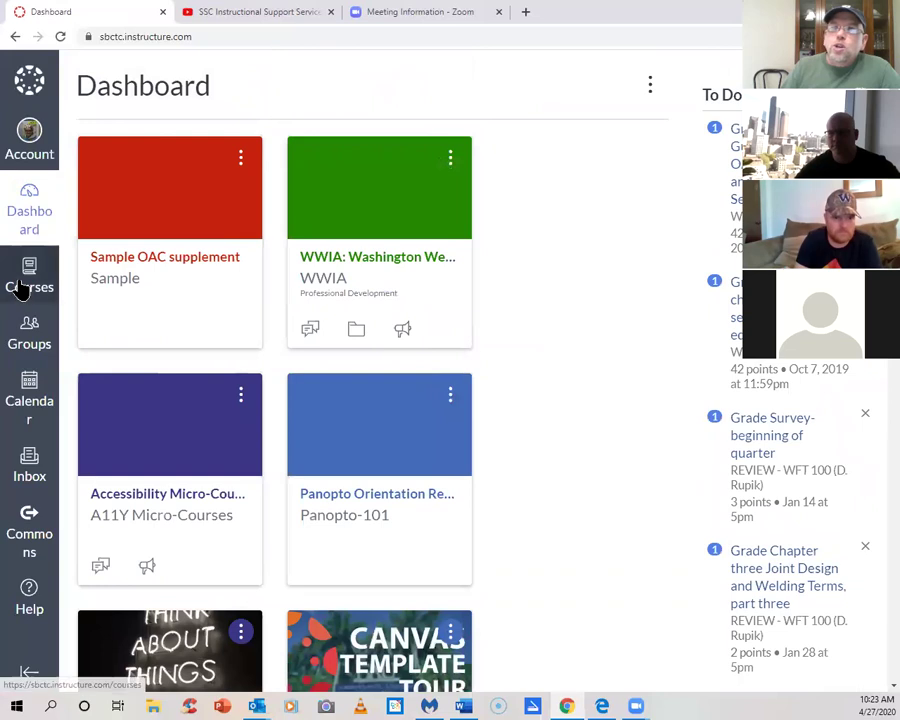
Find the Template for Demo course in the course list and open it
left_click(22, 283)
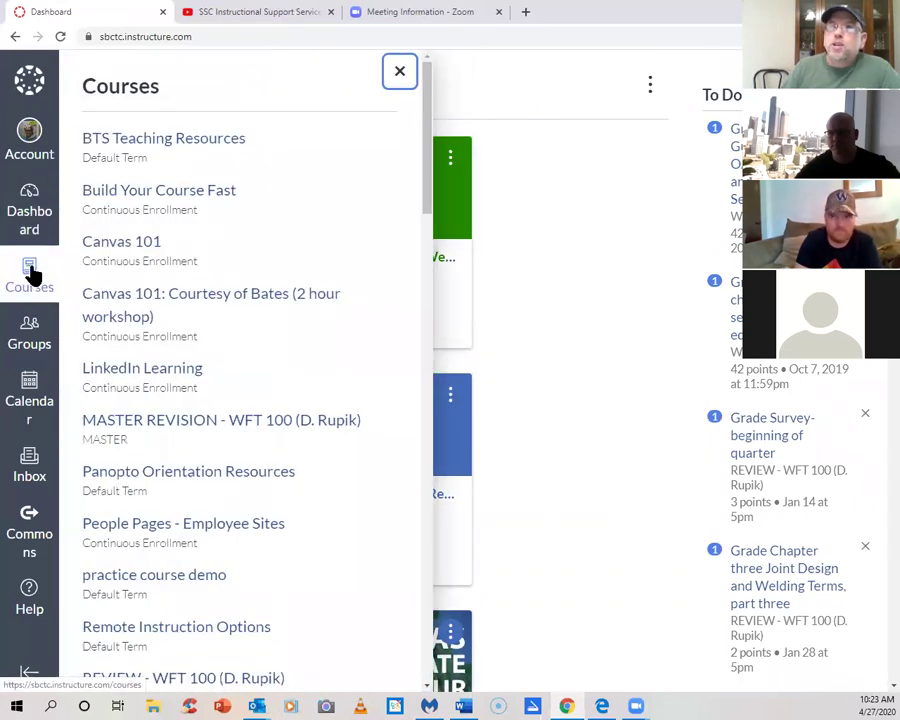
left_click_drag(426, 117, 402, 233)
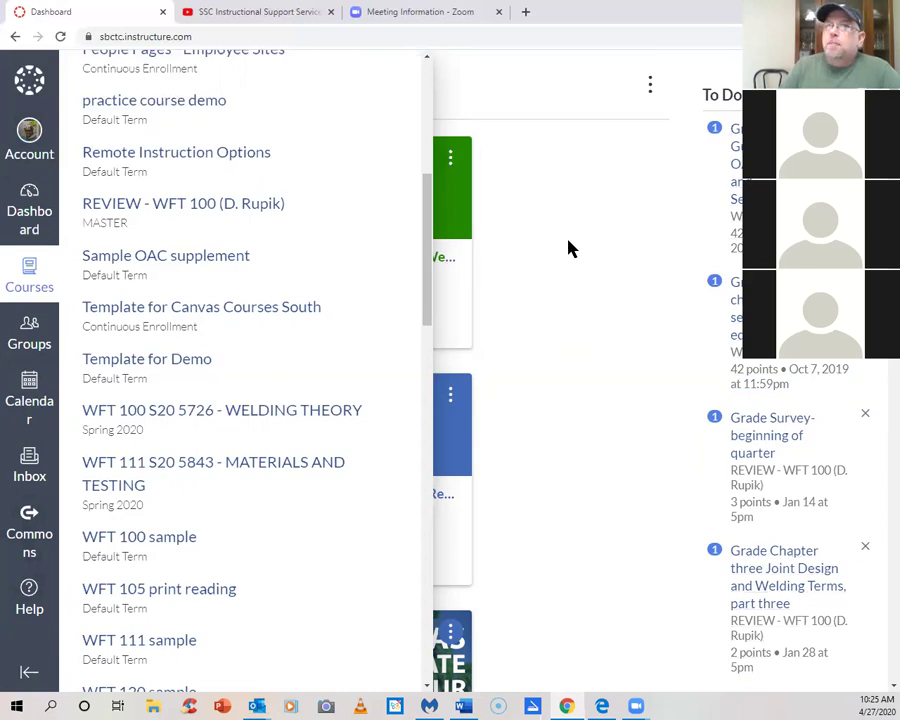
scroll(426, 203, "down", 1)
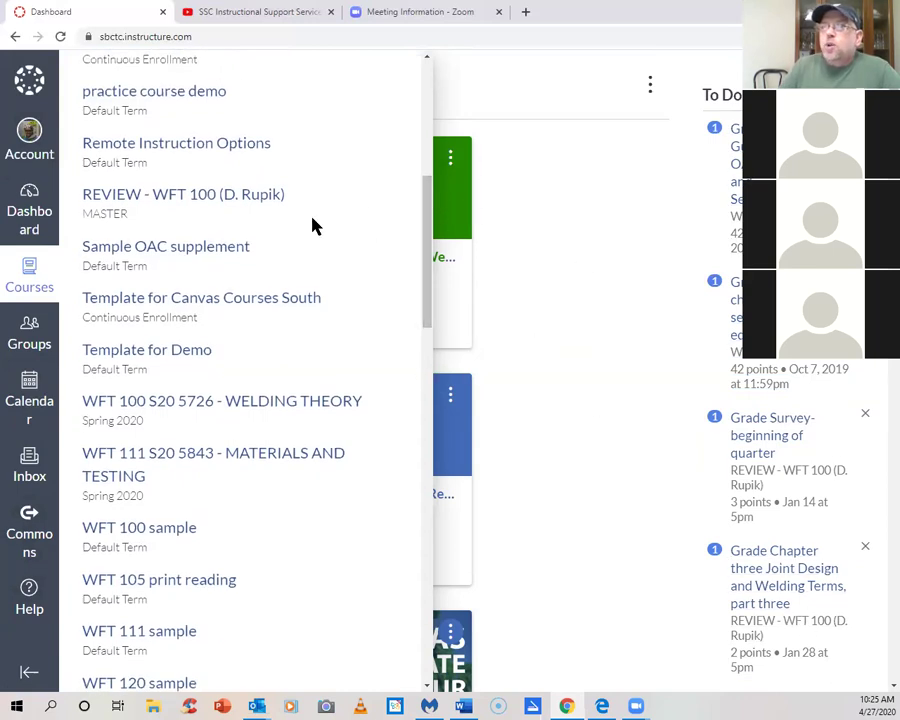
left_click(161, 352)
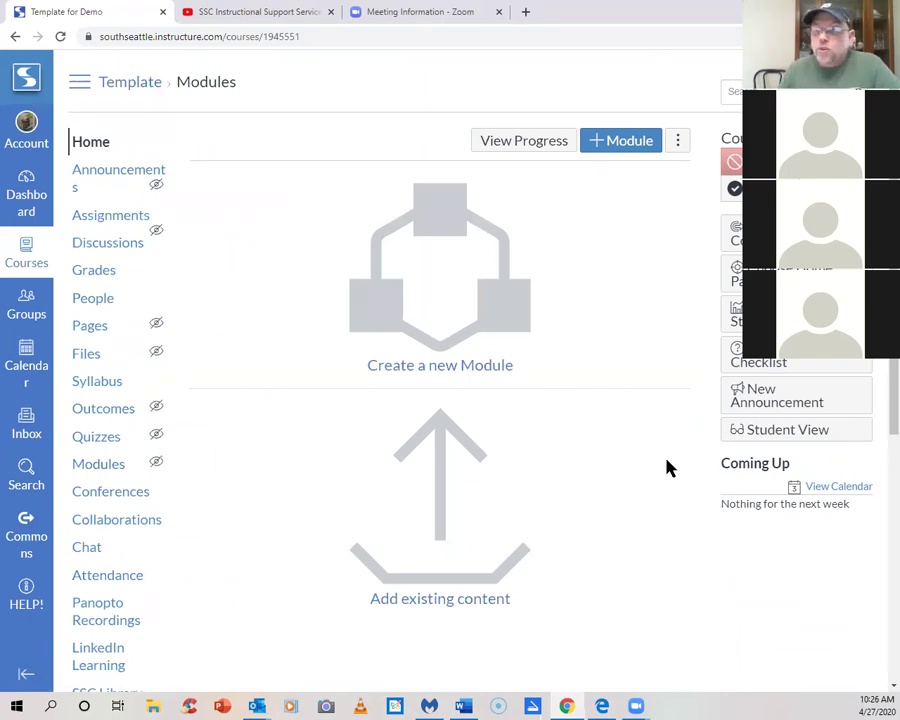
Start adding existing content to the empty course and choose Copy a Canvas Course as the content type
scroll(499, 317, "down", 2)
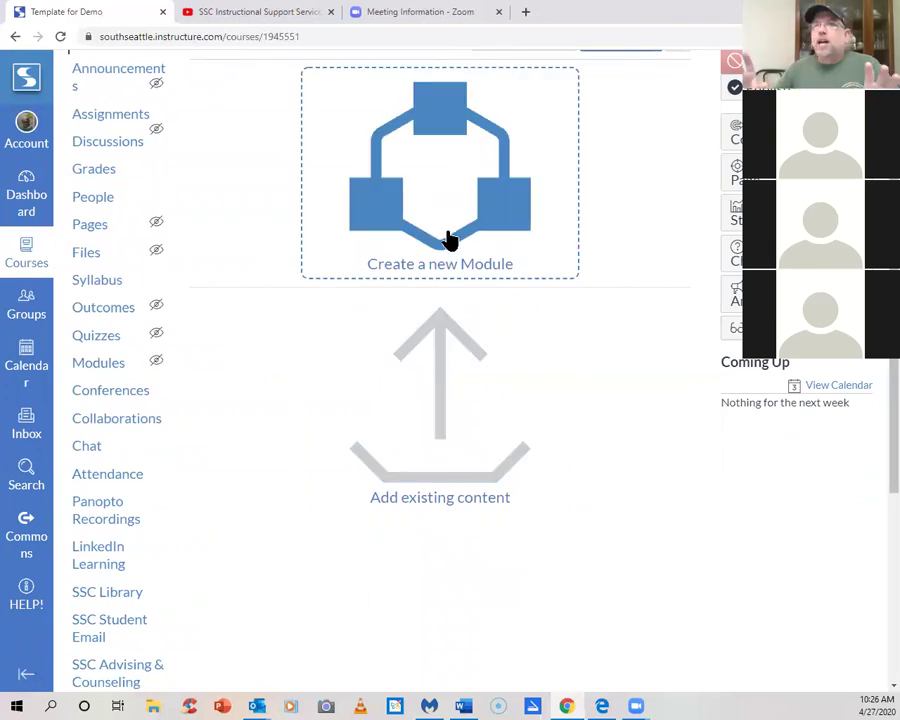
scroll(600, 235, "up", 2)
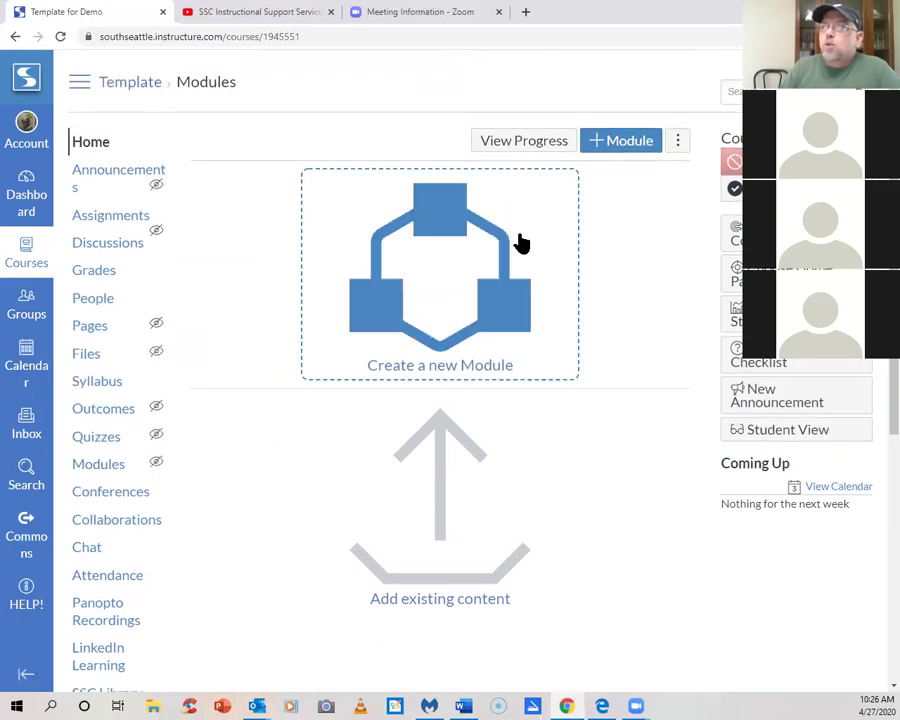
scroll(660, 330, "down", 3)
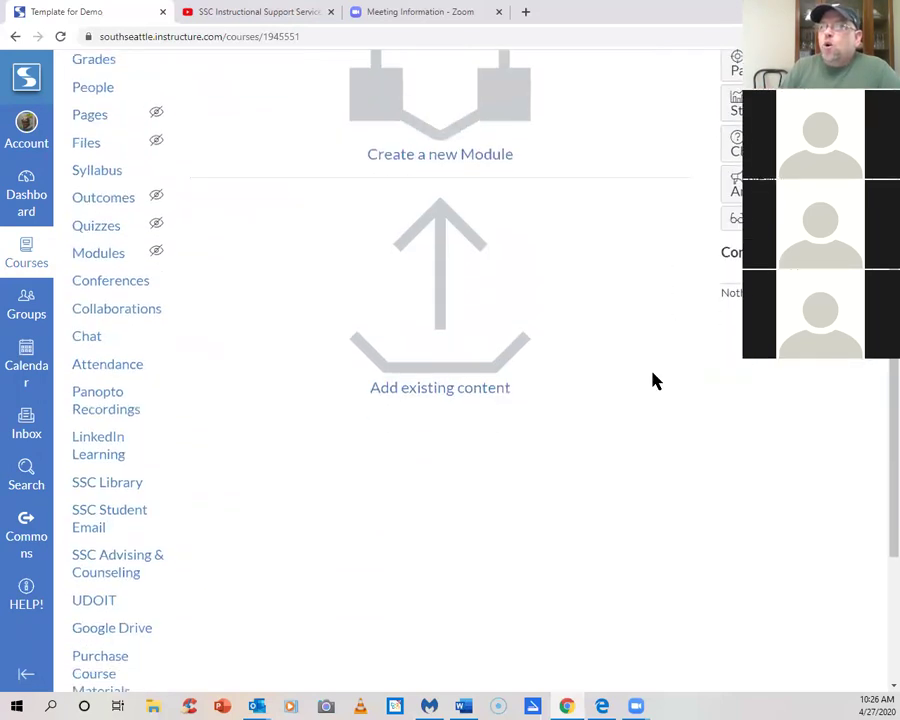
left_click(413, 385)
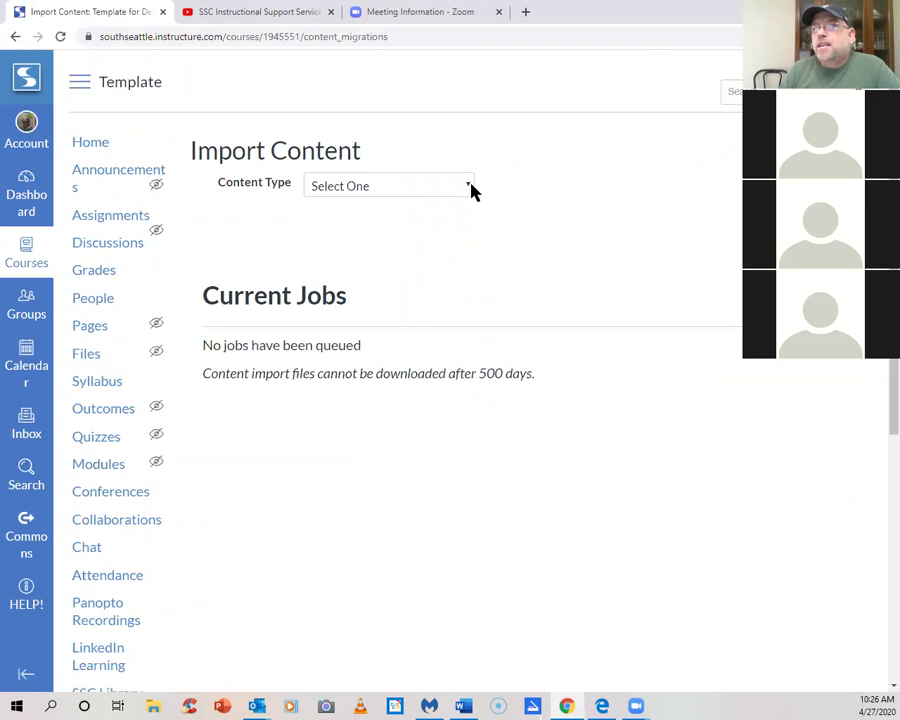
left_click(468, 187)
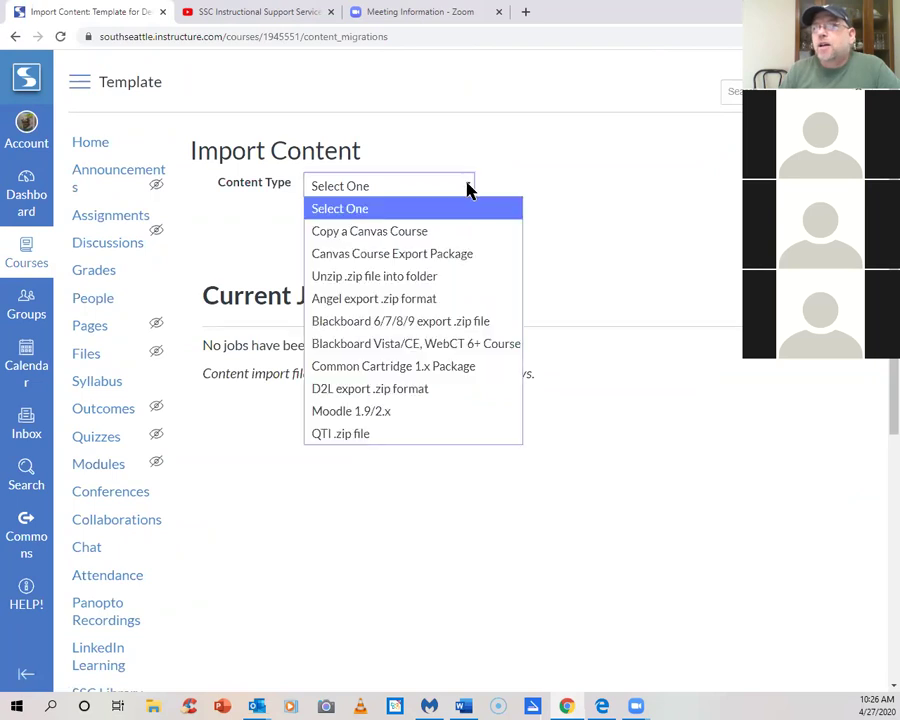
left_click(392, 232)
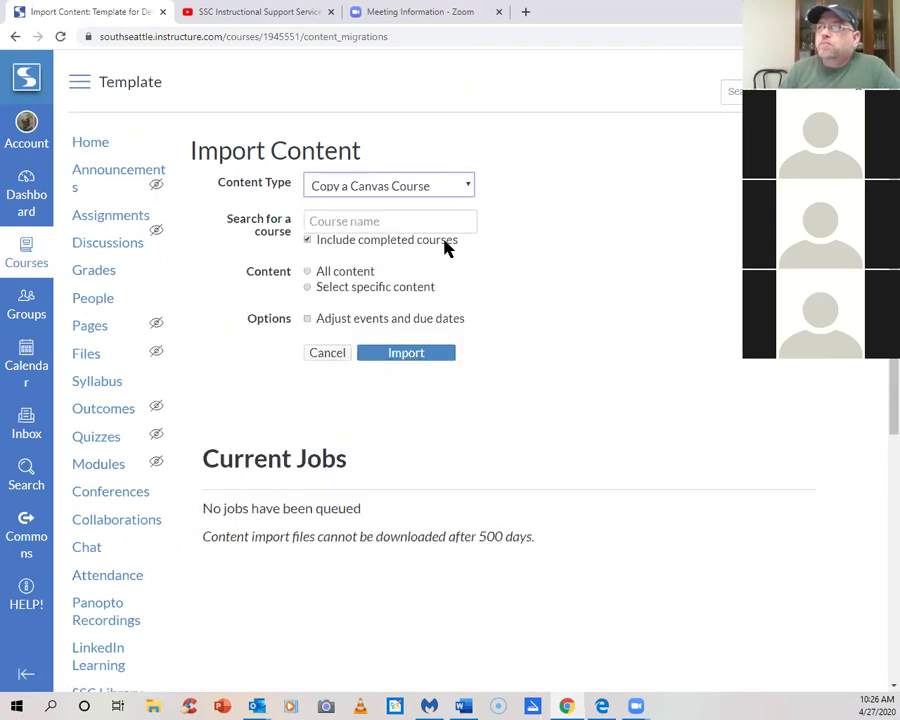
Find the course Template for Canvas Courses South by searching "temp" and import all of its content
left_click(335, 222)
type("tem")
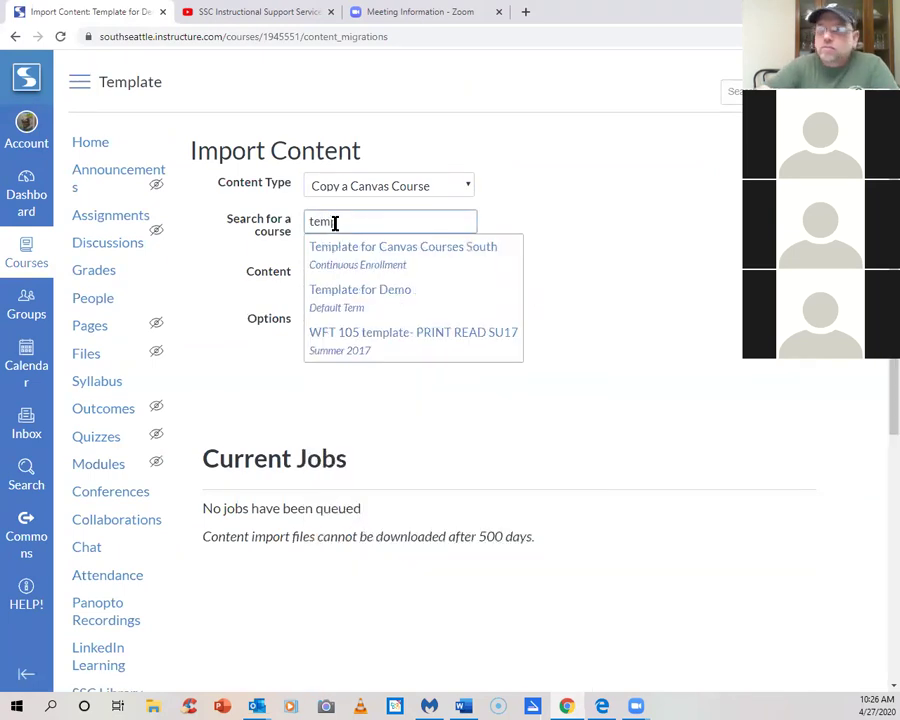
type("p")
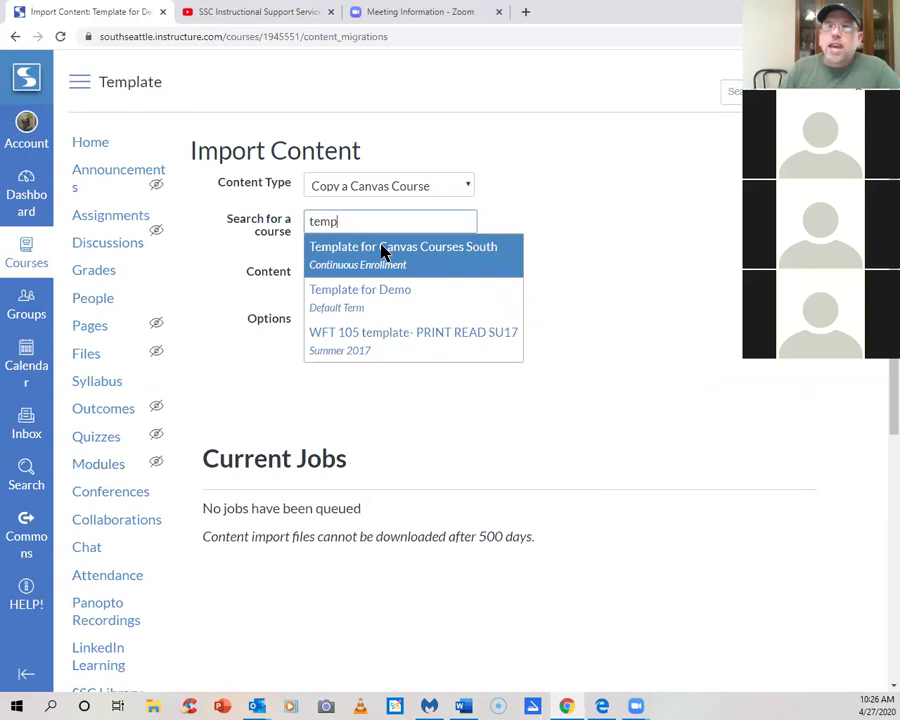
left_click(384, 253)
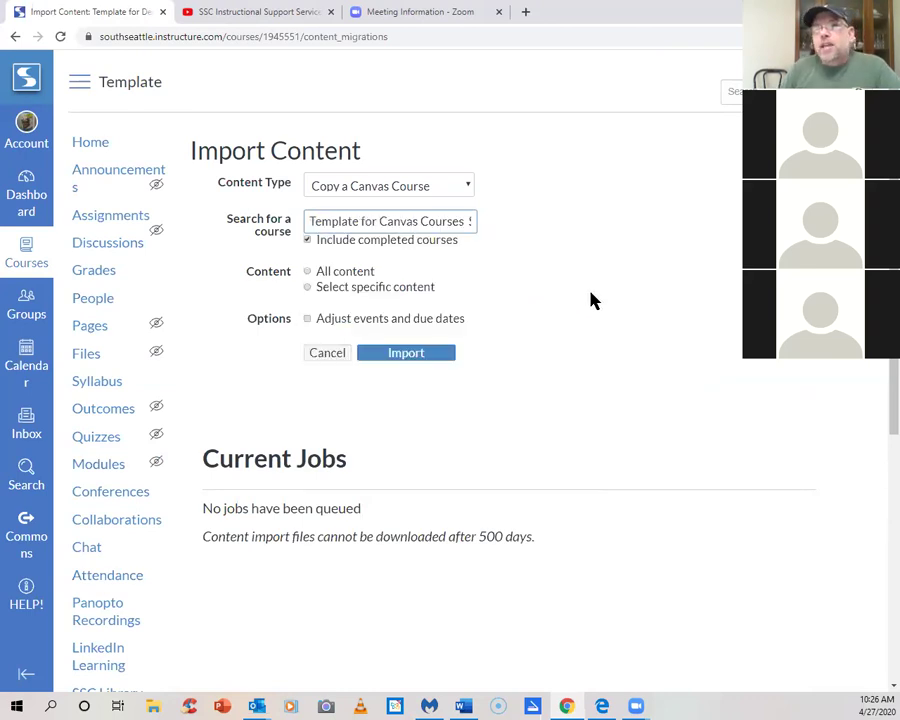
left_click(309, 274)
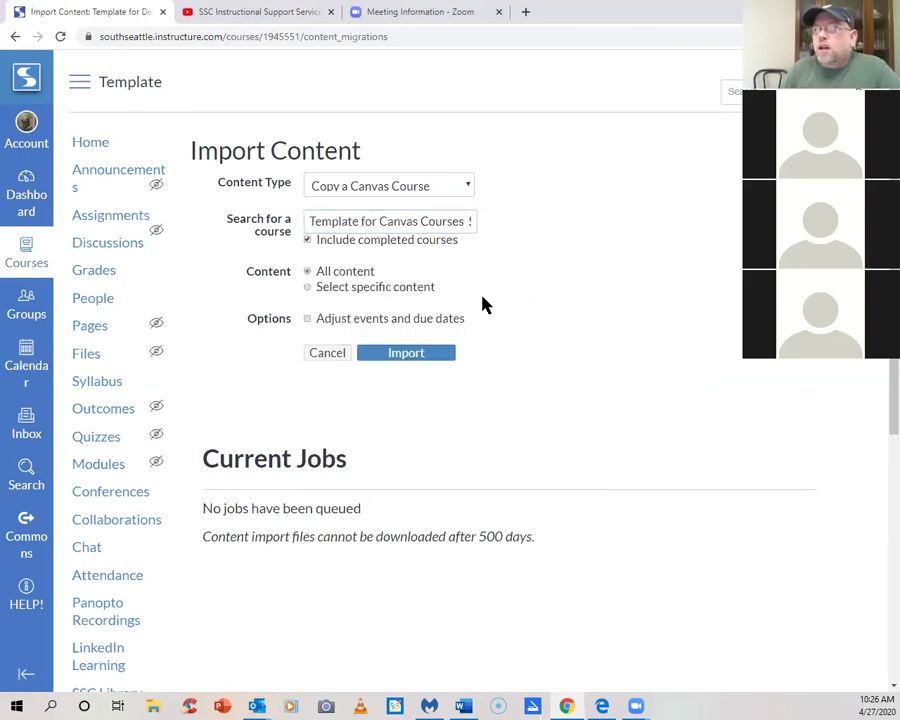
left_click(406, 354)
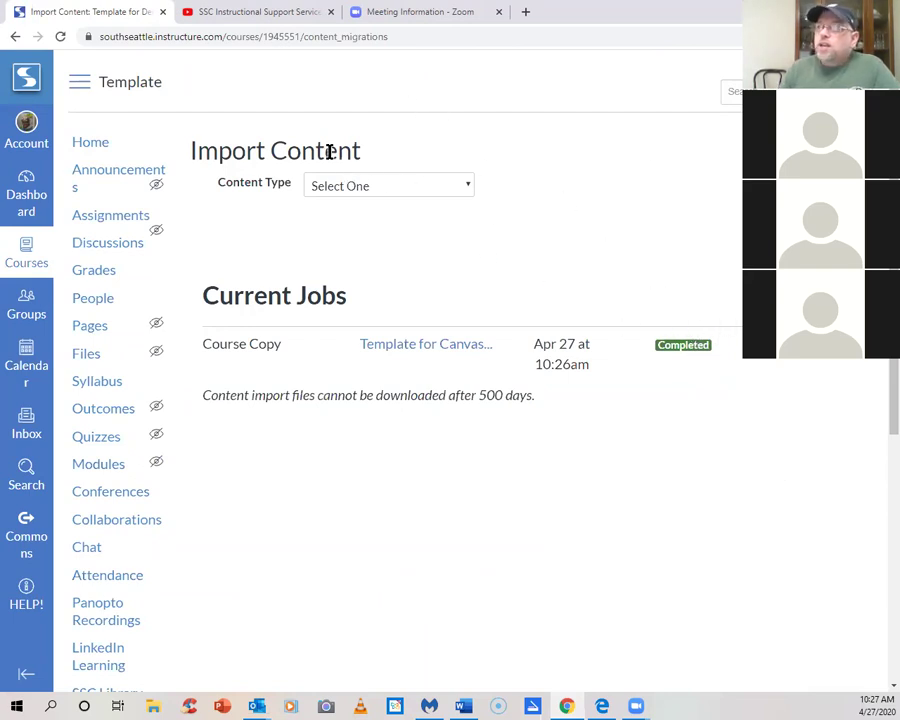
Open the course home page and look through the imported modules from Module 0 down to Module 3 and back
left_click(85, 148)
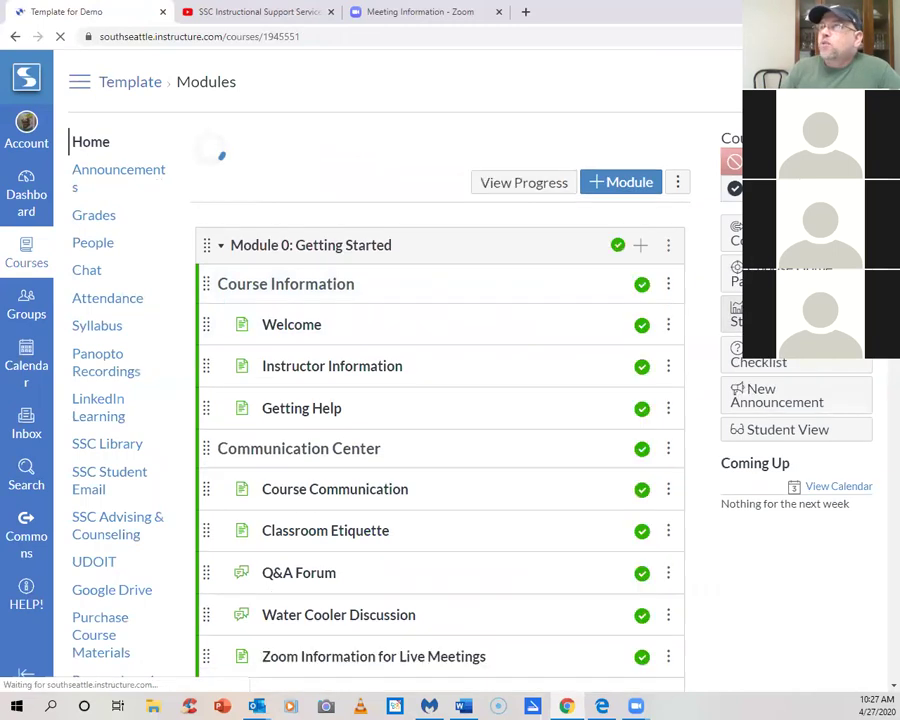
scroll(440, 400, "down", 2)
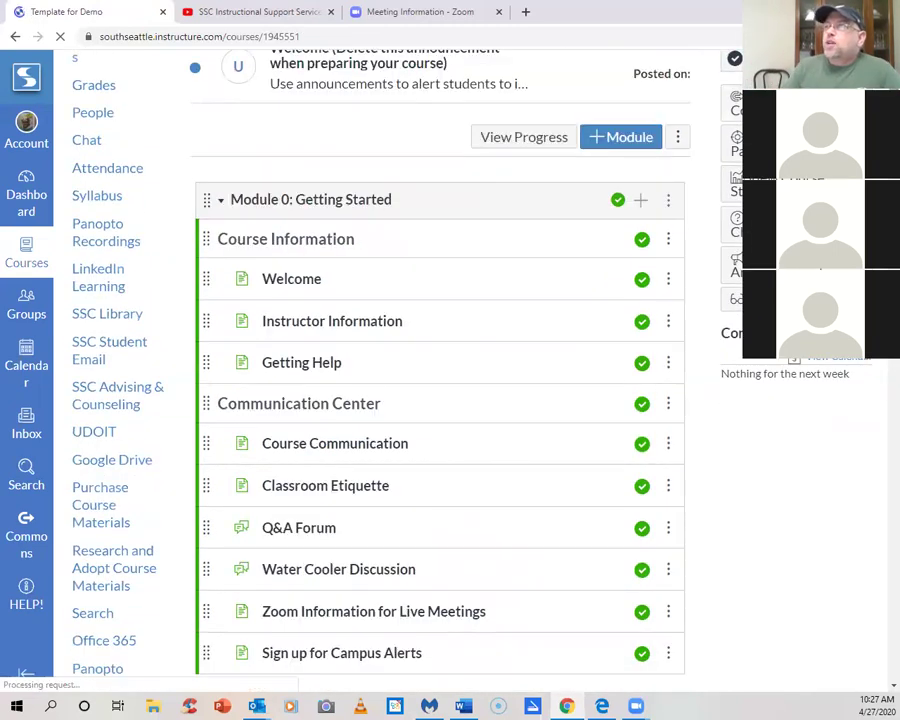
scroll(440, 400, "up", 3)
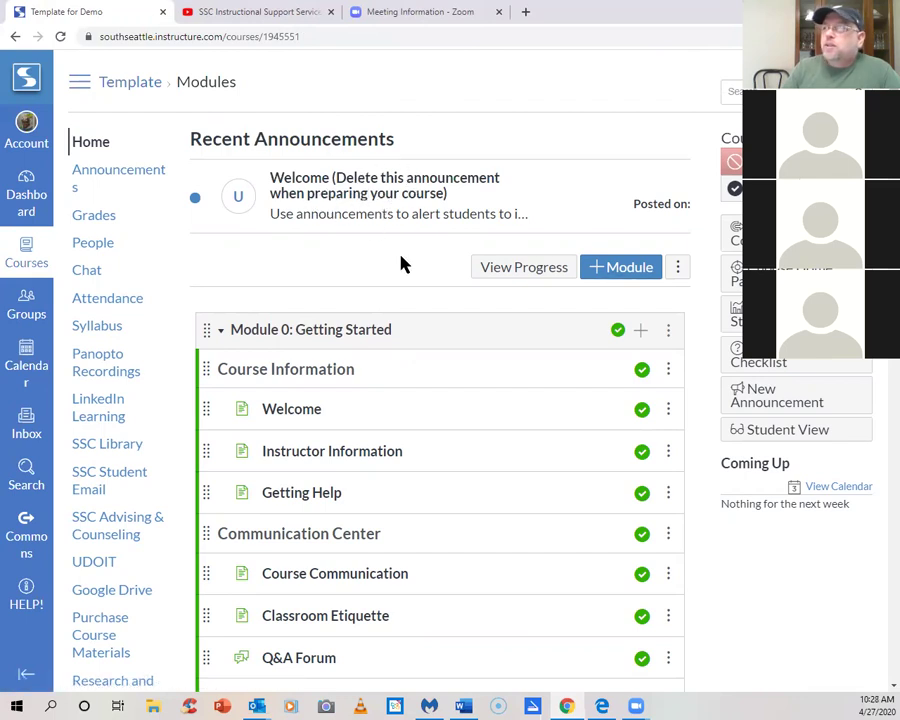
scroll(400, 263, "down", 5)
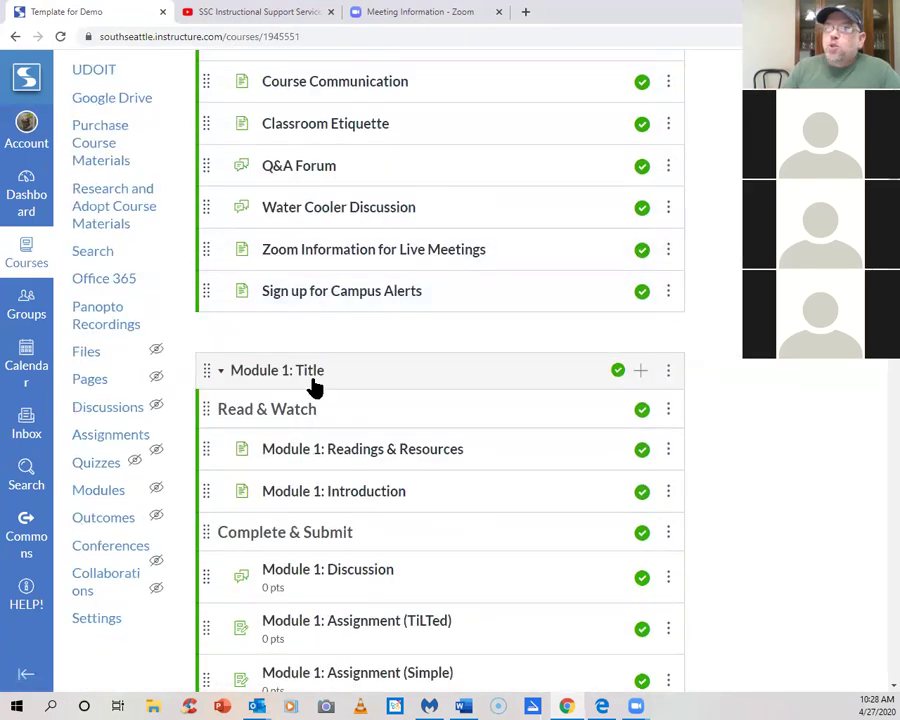
scroll(363, 374, "down", 3)
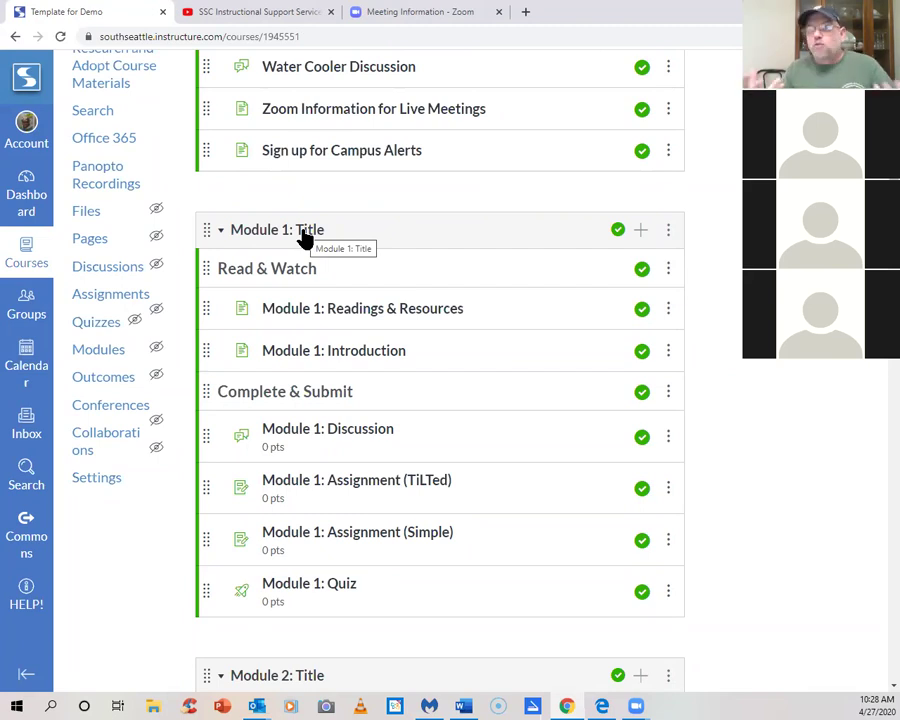
scroll(650, 305, "down", 4)
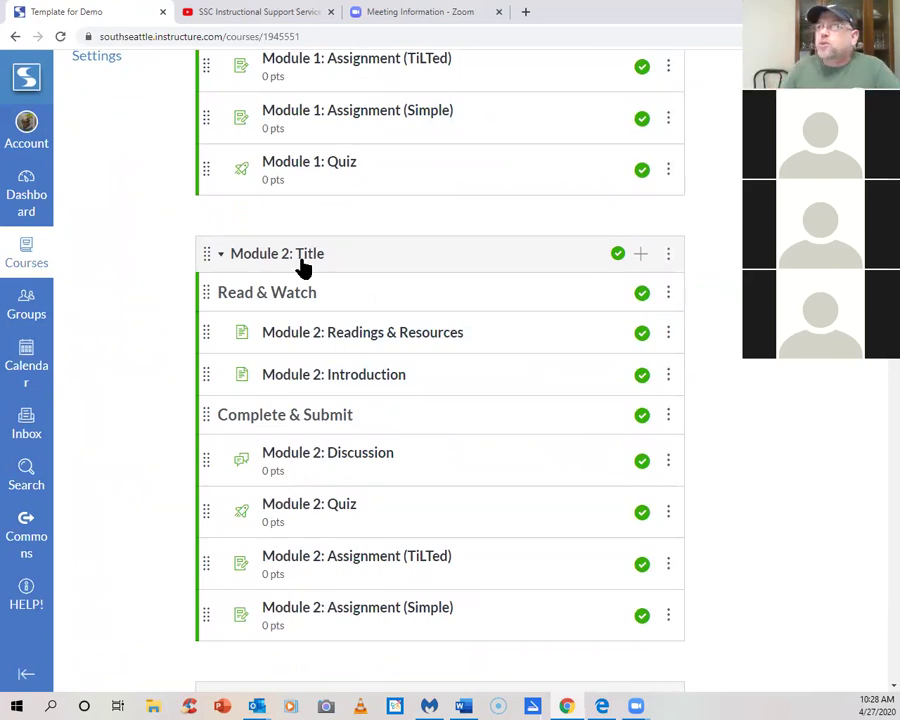
scroll(330, 280, "down", 4)
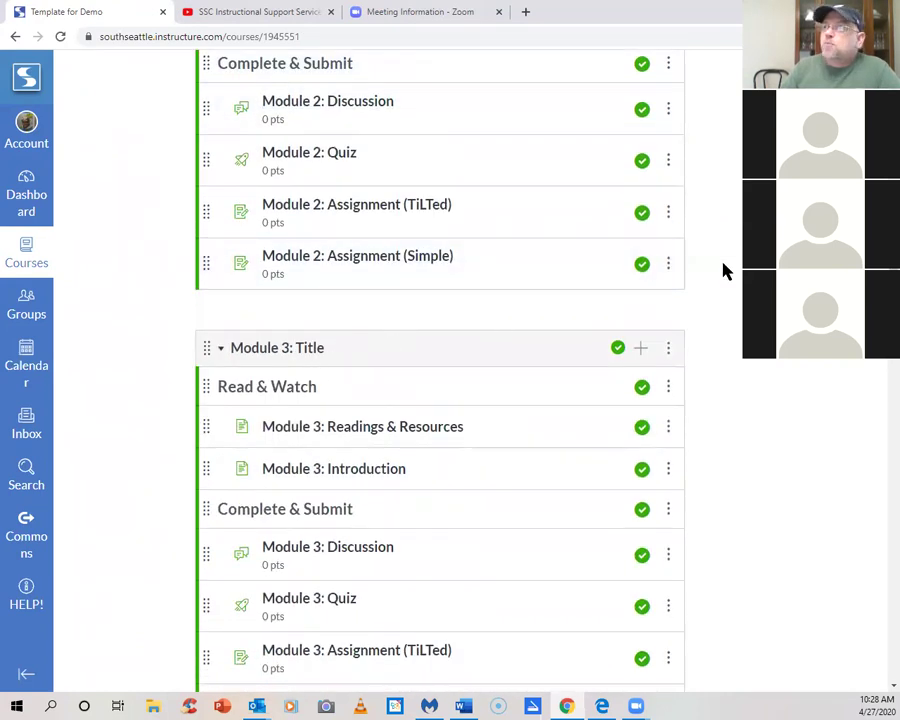
scroll(725, 270, "up", 15)
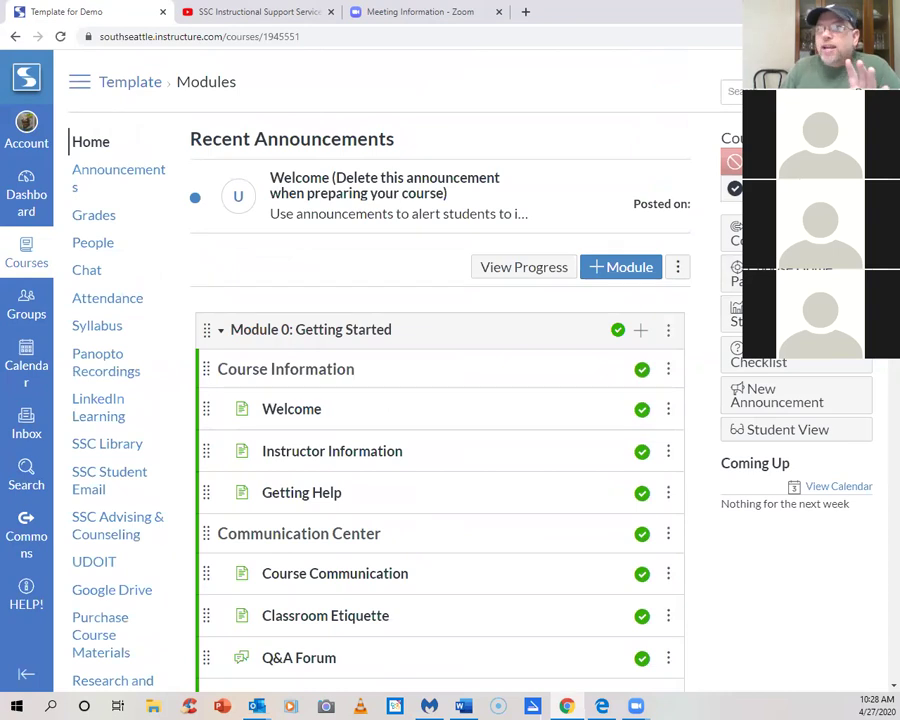
Edit the settings of the Getting Started module and change its name to "Module 0: Getting Started!"
scroll(440, 400, "down", 1)
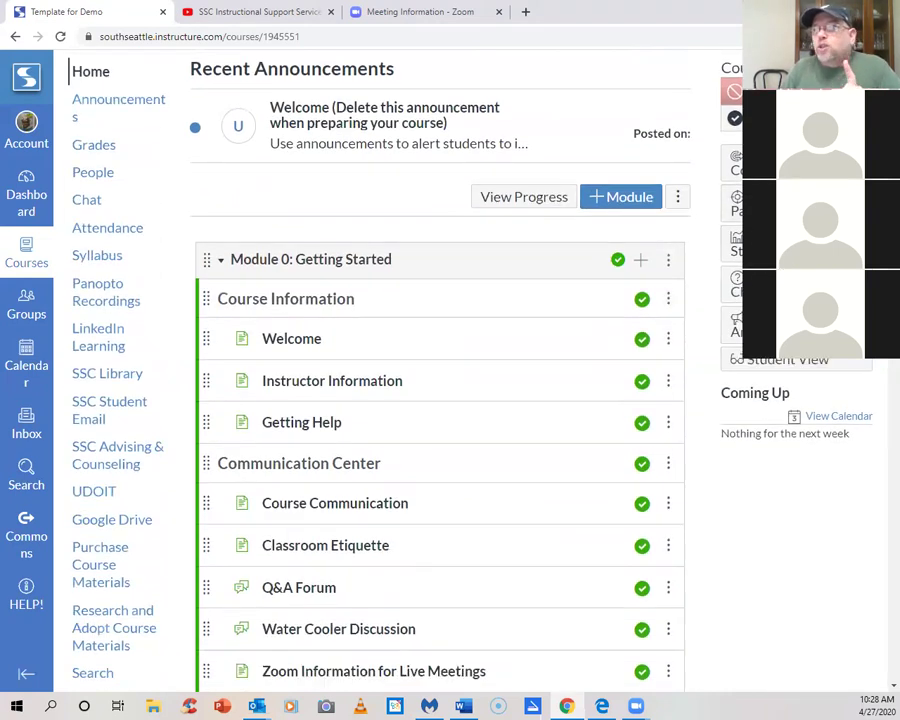
scroll(536, 144, "down", 3)
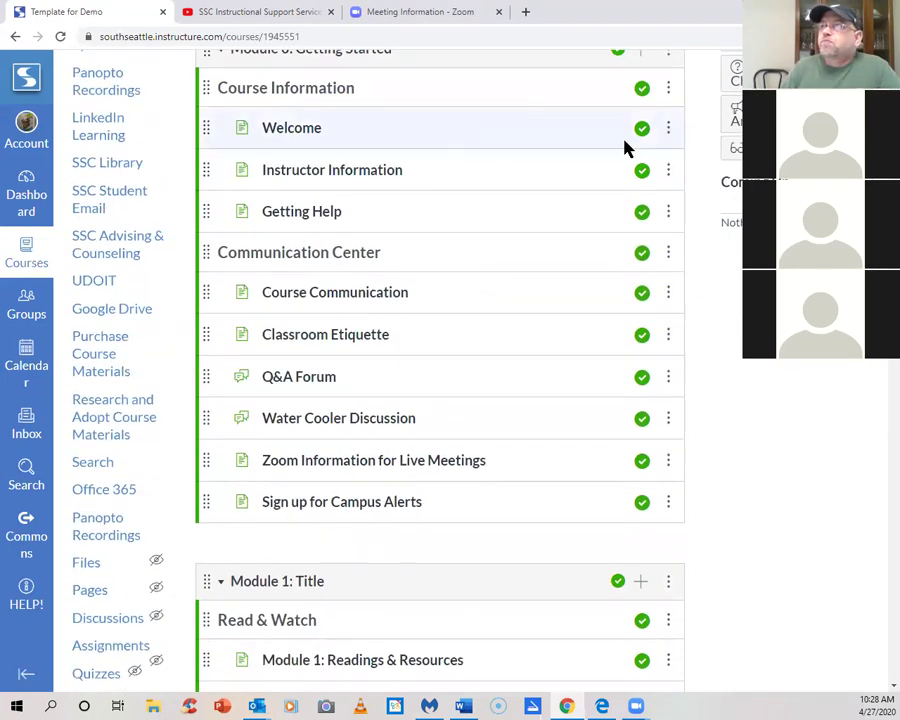
scroll(600, 170, "up", 2)
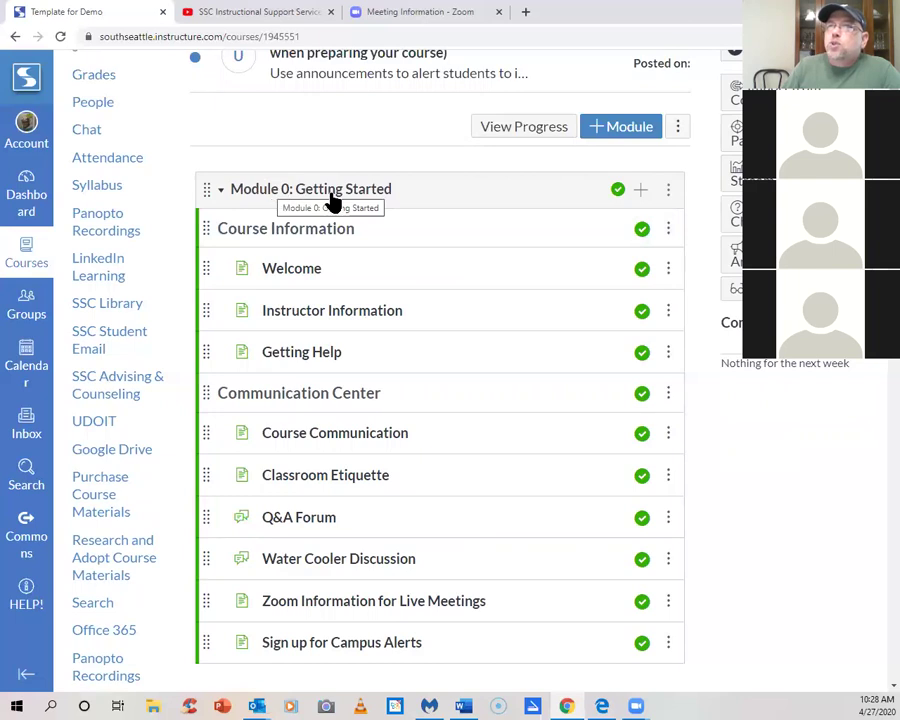
left_click(669, 192)
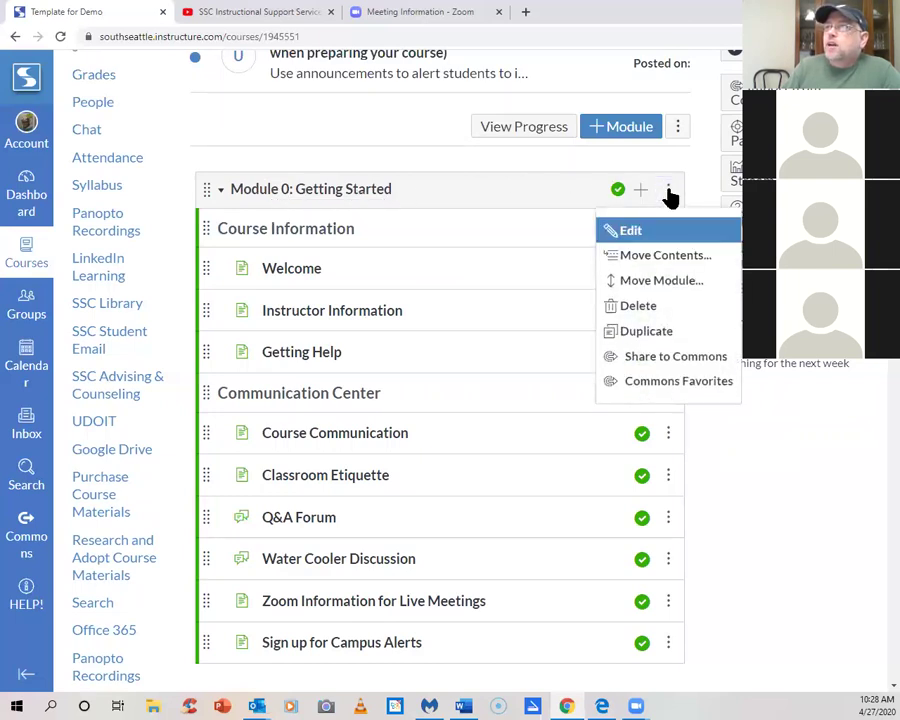
left_click(632, 233)
left_click(424, 256)
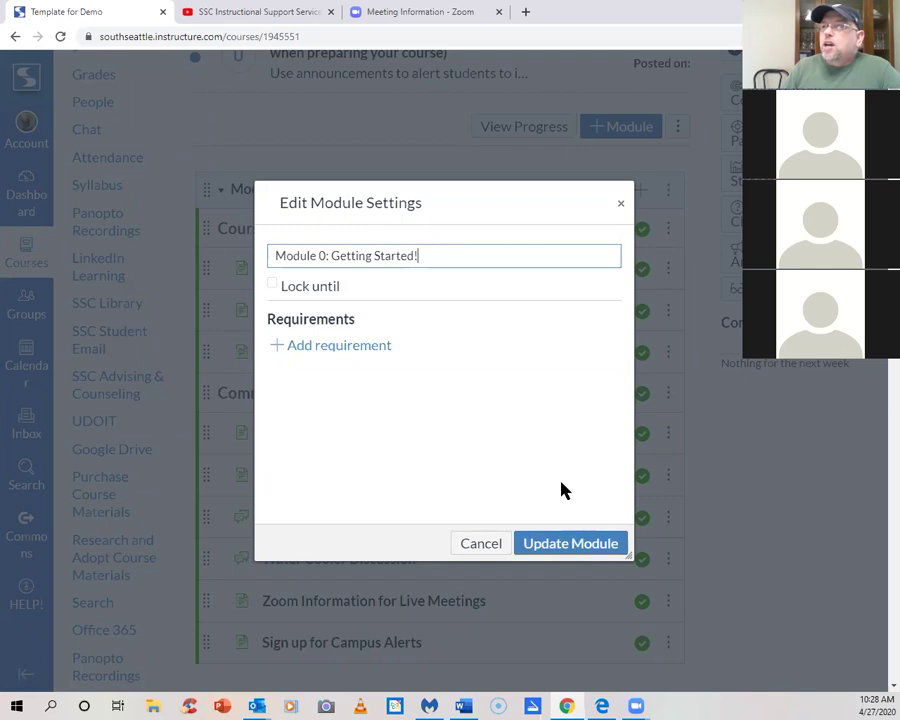
Add two requirements to view the Welcome item and make students move through the requirements in sequential order
left_click(334, 348)
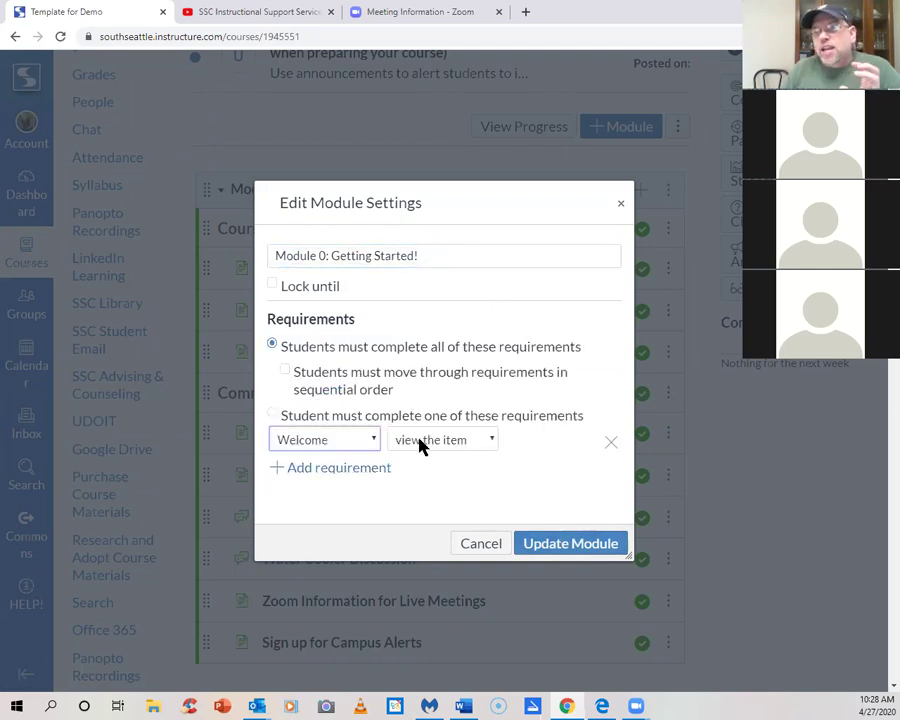
left_click(284, 370)
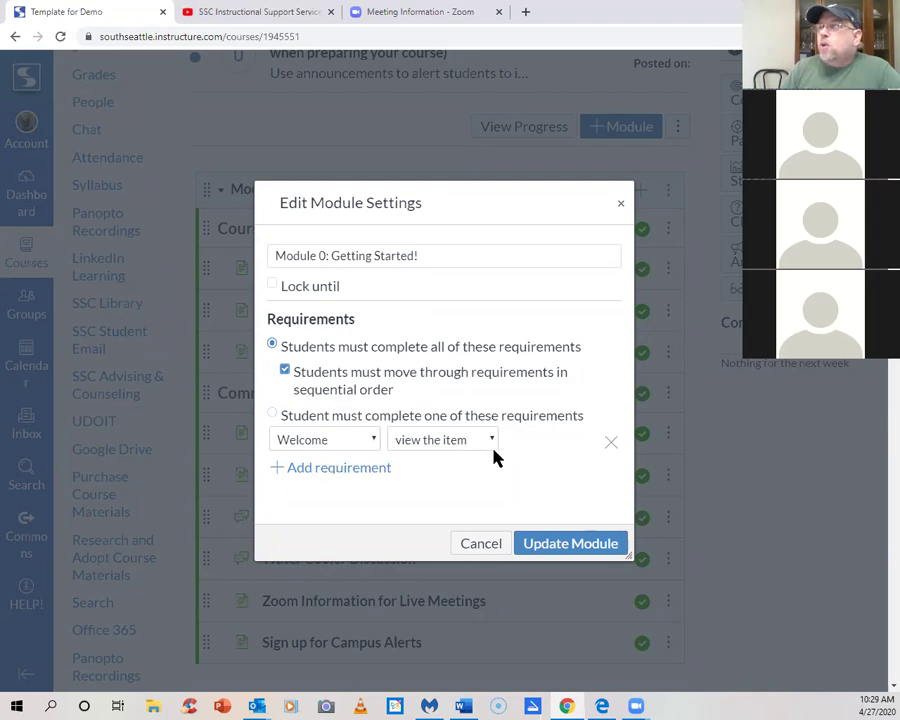
left_click(320, 468)
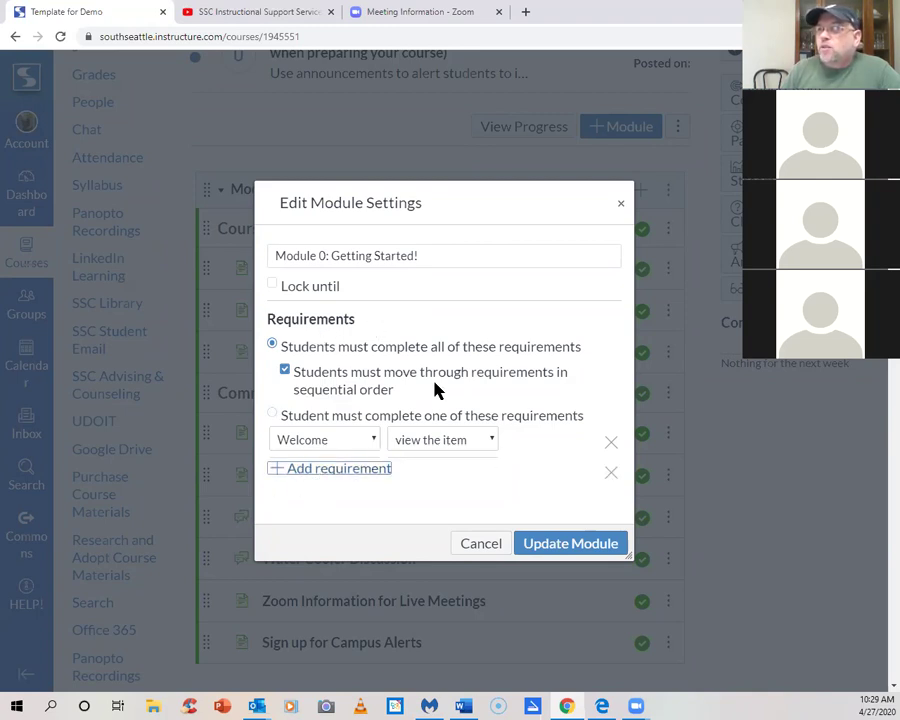
Lock the module until Apr 30, 2020 at 5:00 pm
scroll(454, 490, "down", 1)
scroll(294, 378, "up", 3)
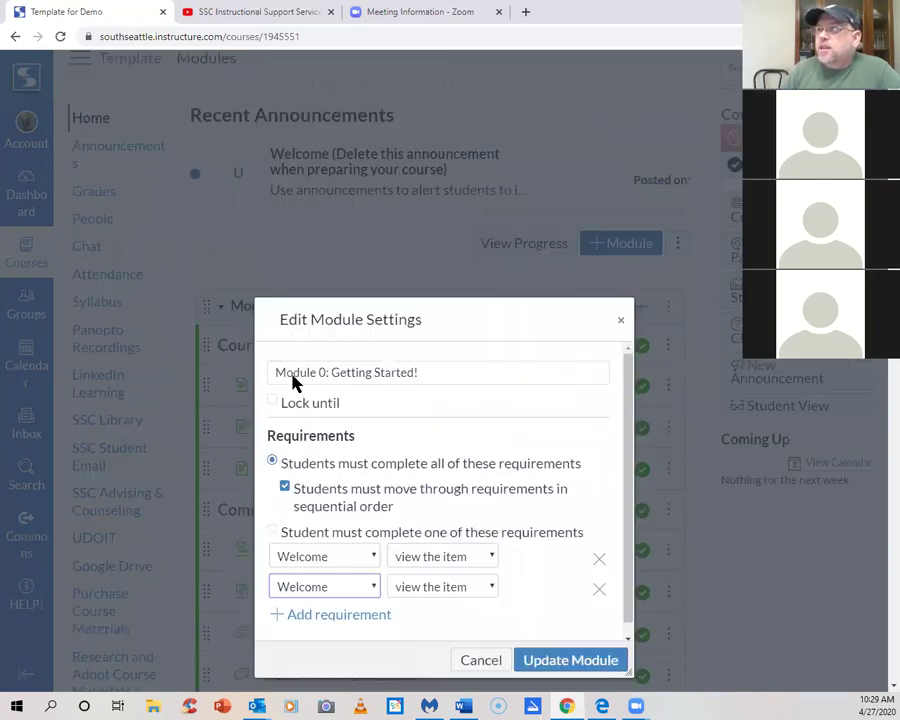
left_click(272, 425)
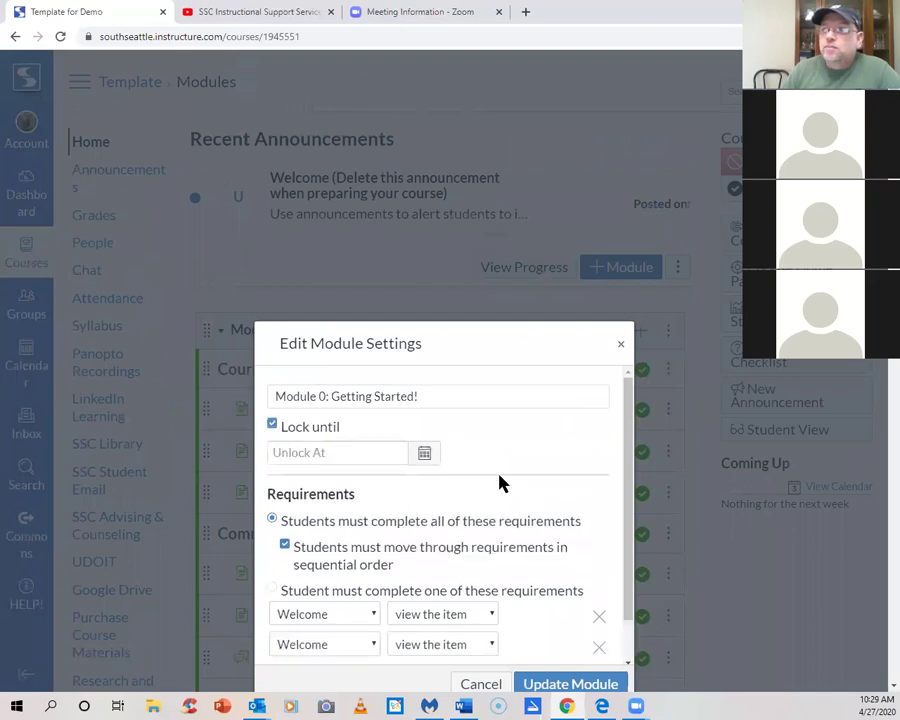
scroll(459, 450, "down", 1)
left_click(424, 405)
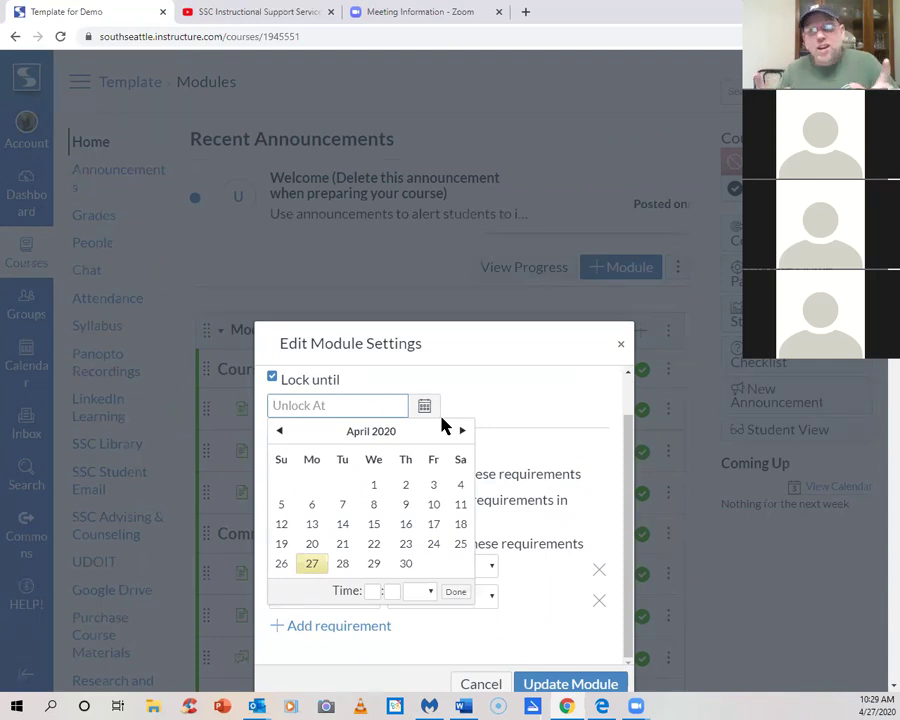
left_click(343, 506)
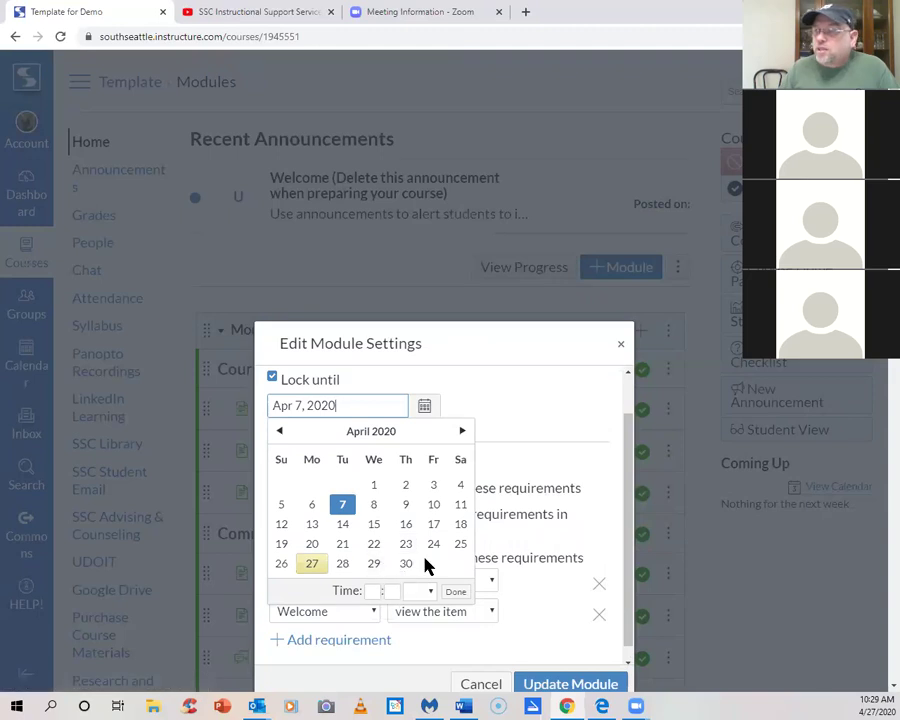
left_click(406, 565)
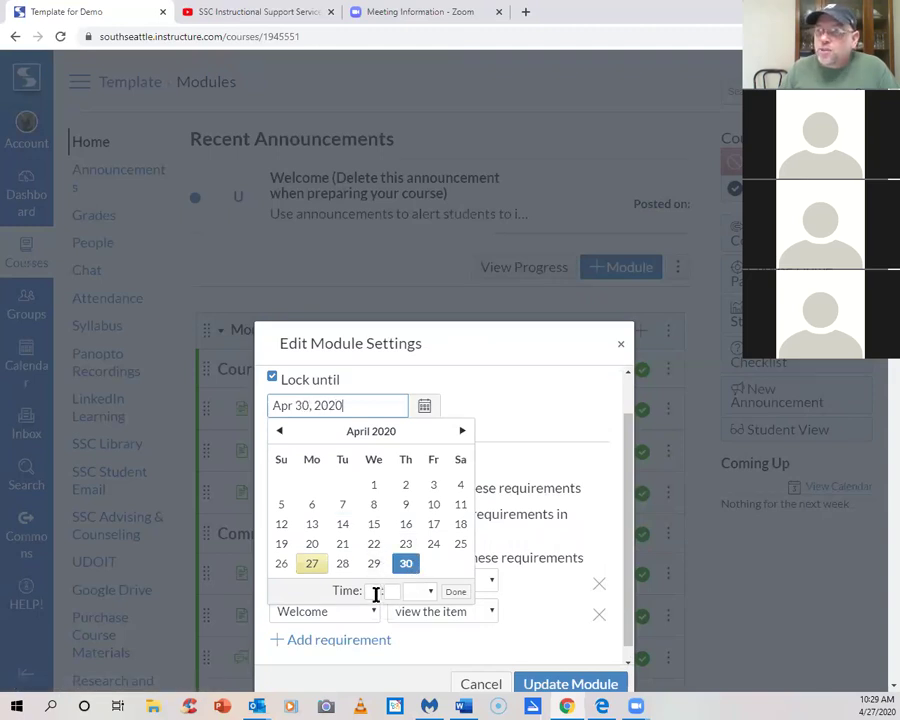
left_click(381, 590)
type("5:")
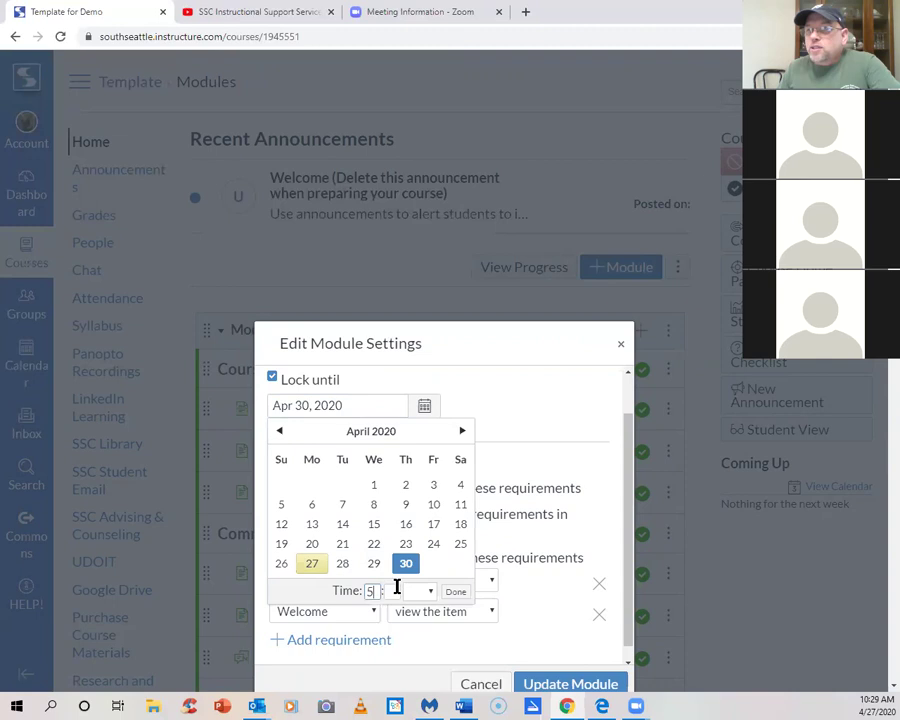
type("00")
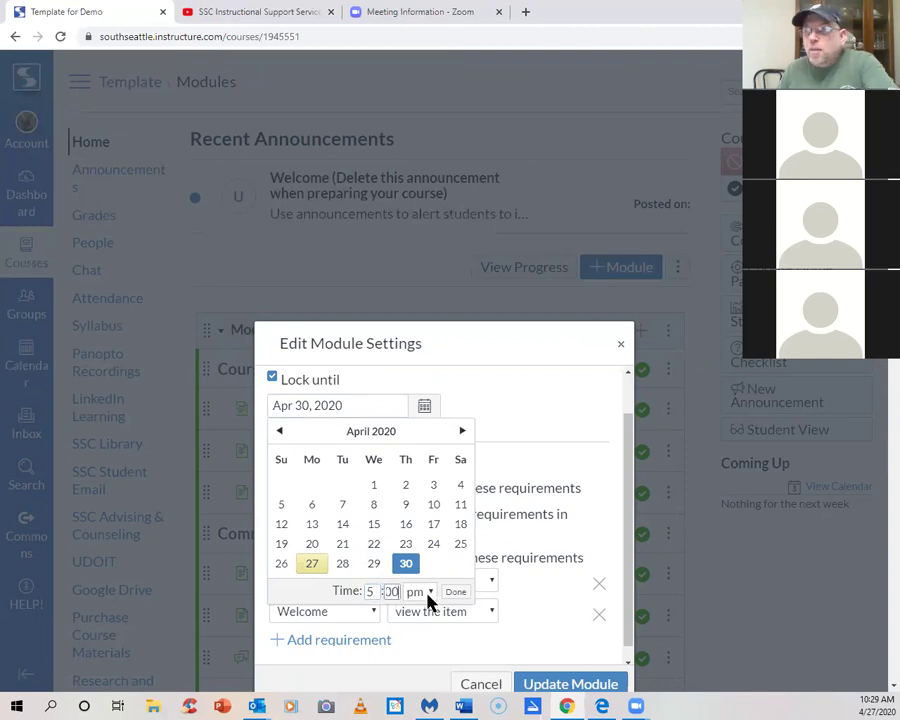
left_click(455, 591)
scroll(505, 470, "down", 1)
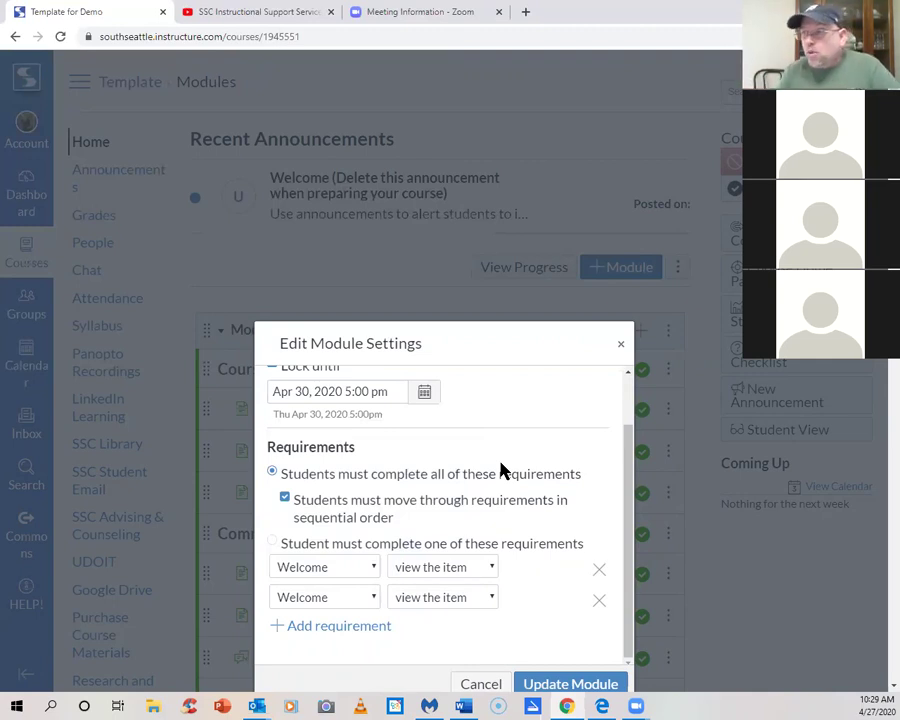
Remove both Welcome requirements from Module 0 and discard all changes to the module settings
scroll(815, 420, "down", 3)
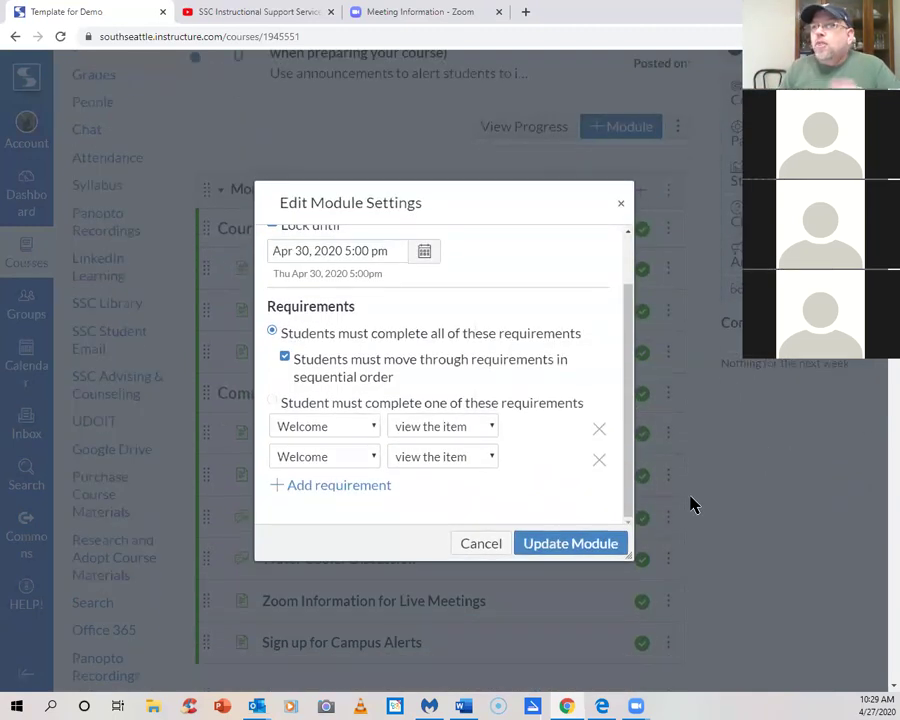
left_click(599, 430)
left_click(600, 462)
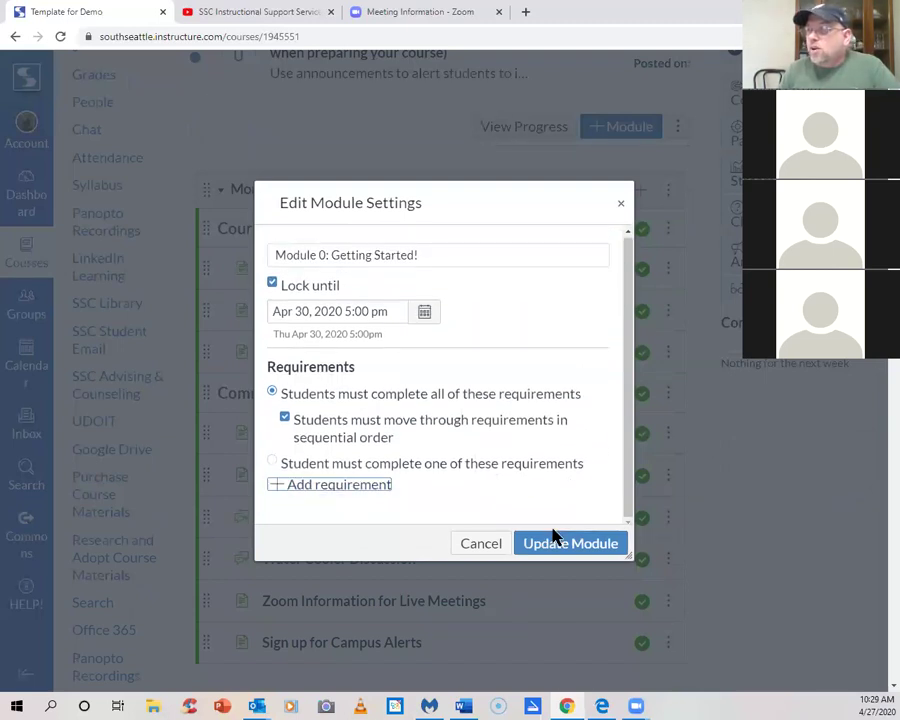
left_click(466, 540)
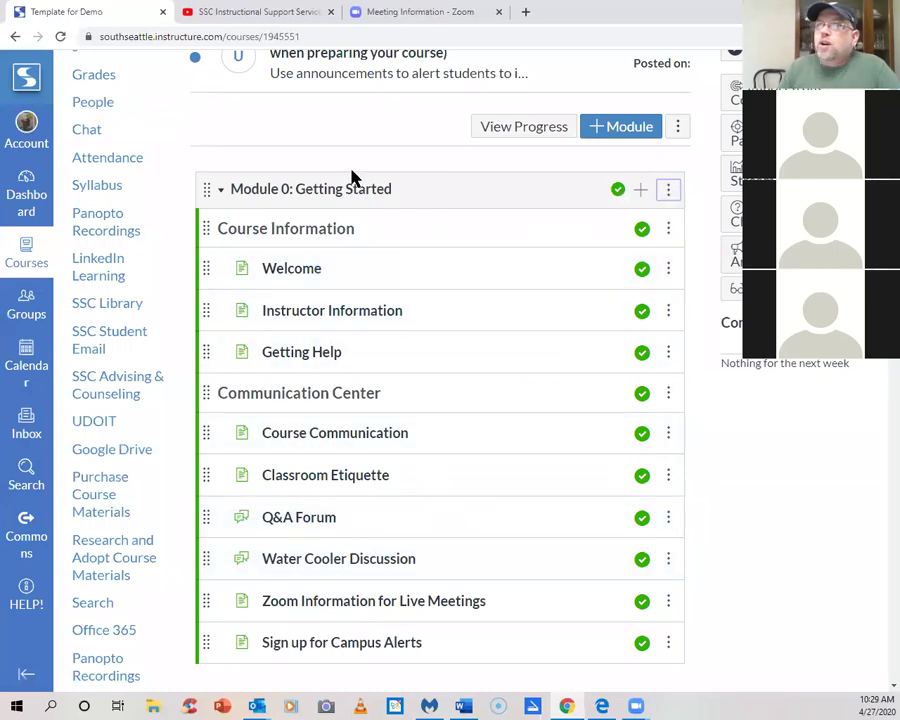
Check the options available for the Course Information header in Module 0 and close them without choosing any
scroll(705, 410, "down", 1)
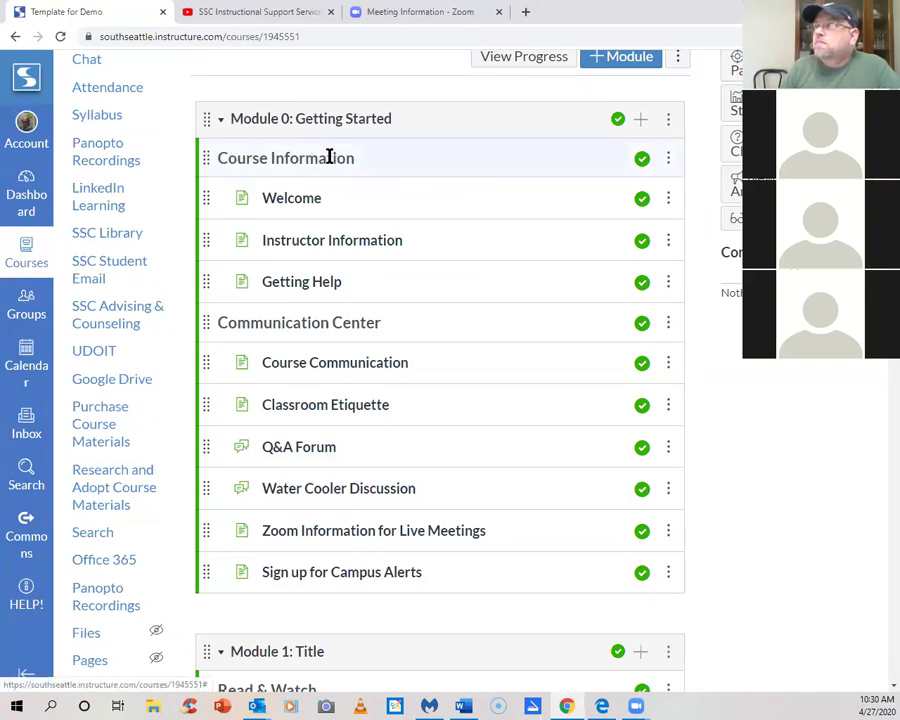
left_click(667, 159)
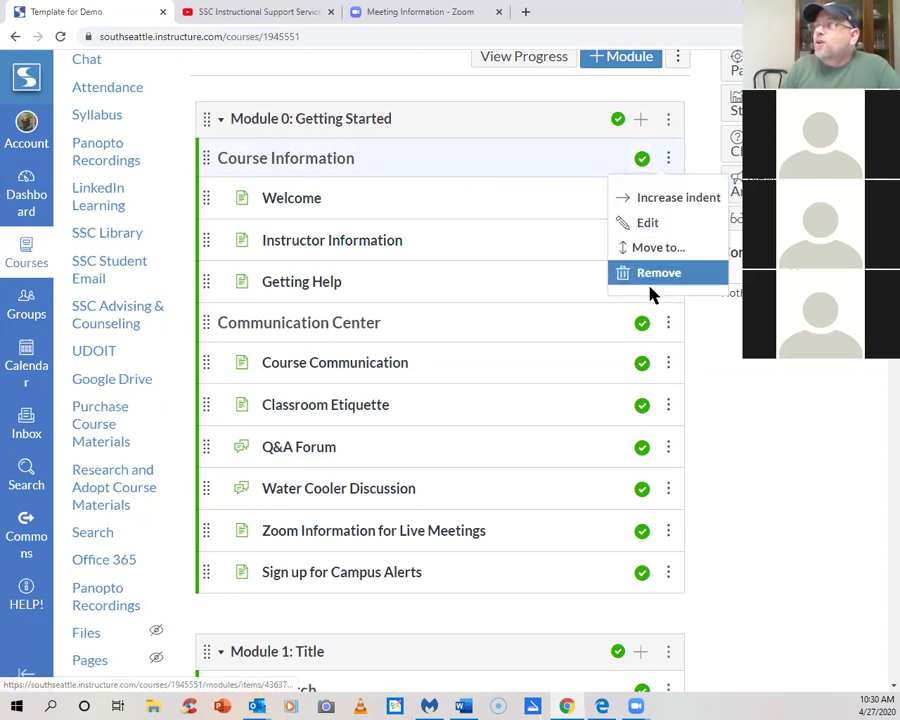
left_click(747, 396)
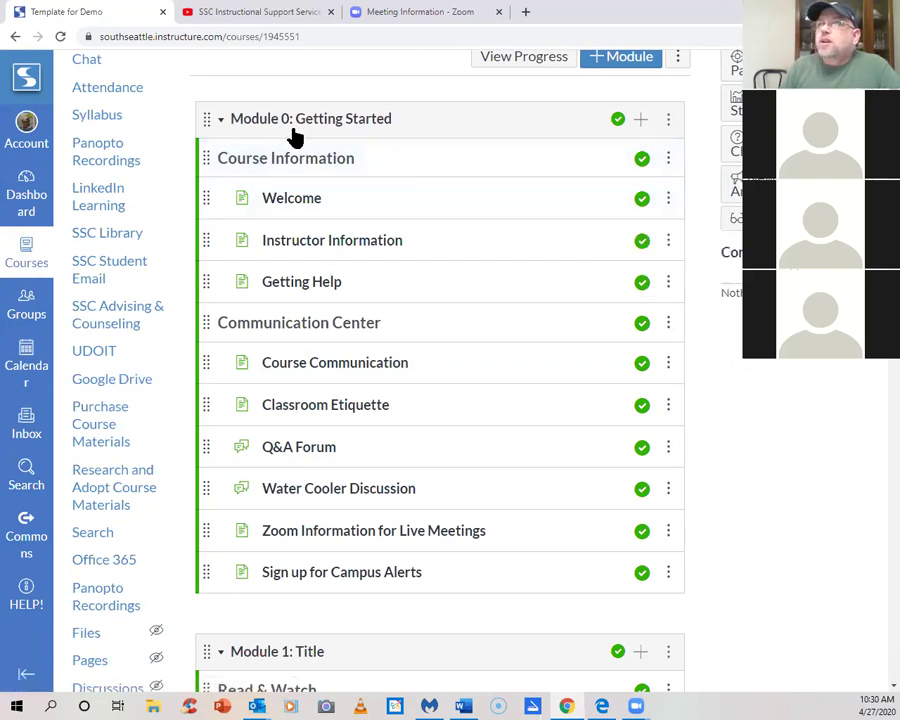
Open the Welcome page in Module 0 and review its welcome message and Getting Started Checklist
left_click(295, 206)
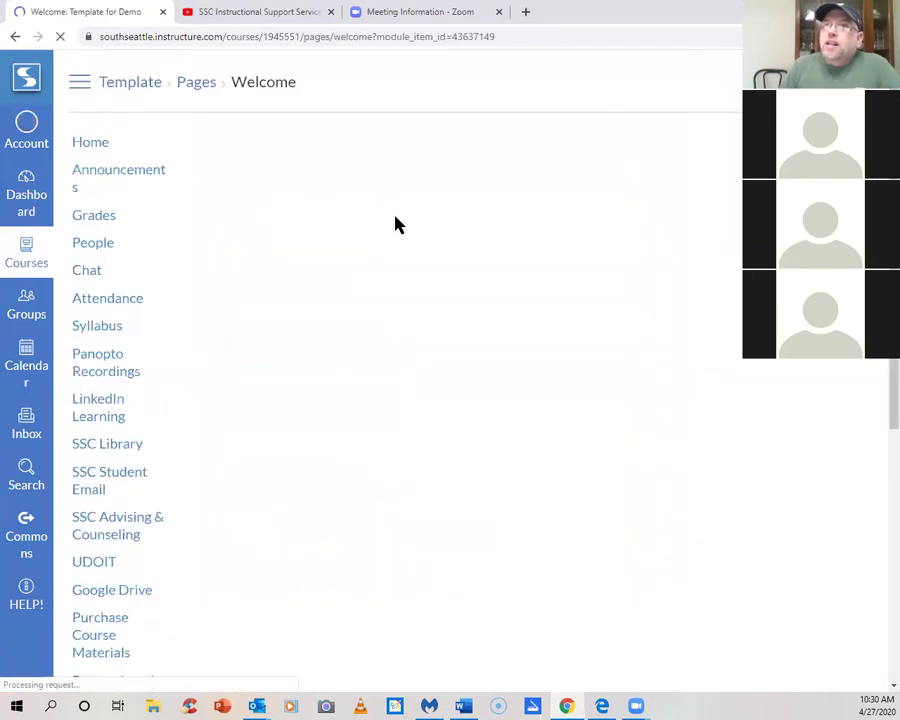
scroll(690, 280, "down", 3)
left_click_drag(405, 190, 213, 195)
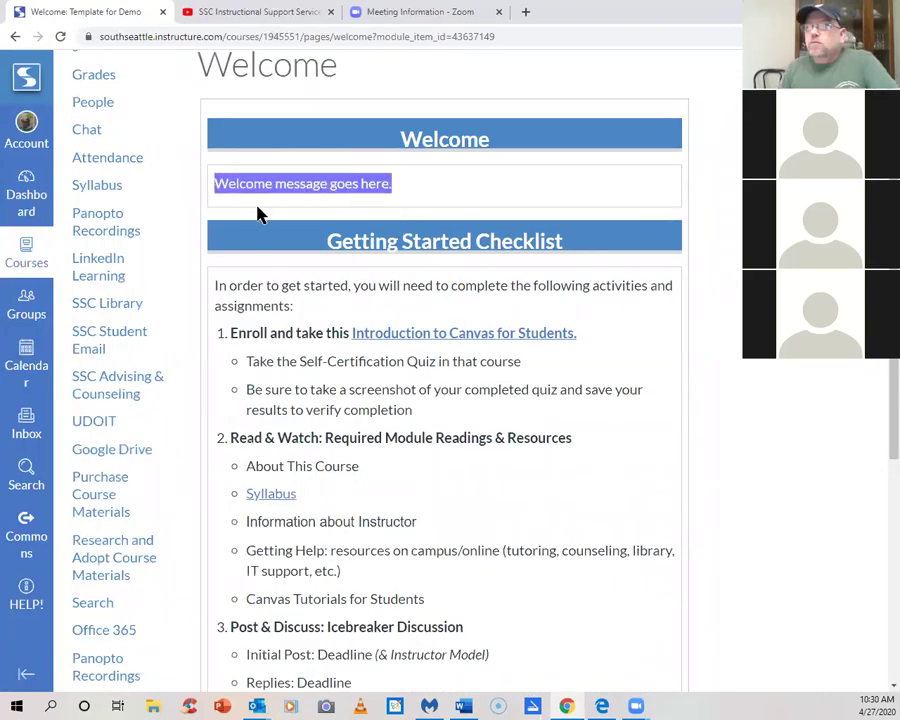
left_click(457, 192)
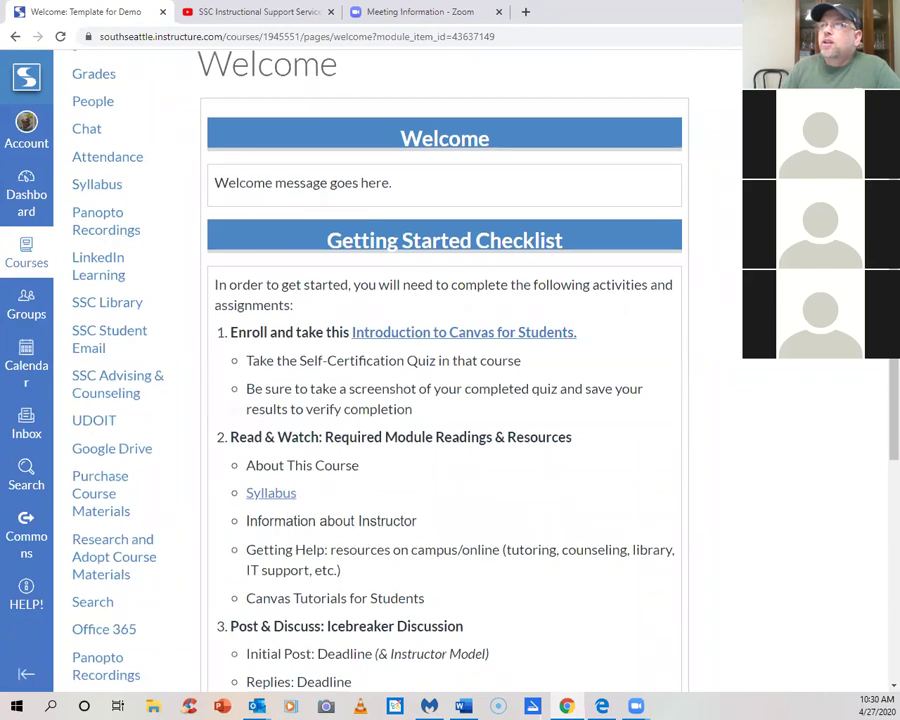
scroll(261, 233, "down", 1)
left_click_drag(217, 221, 352, 612)
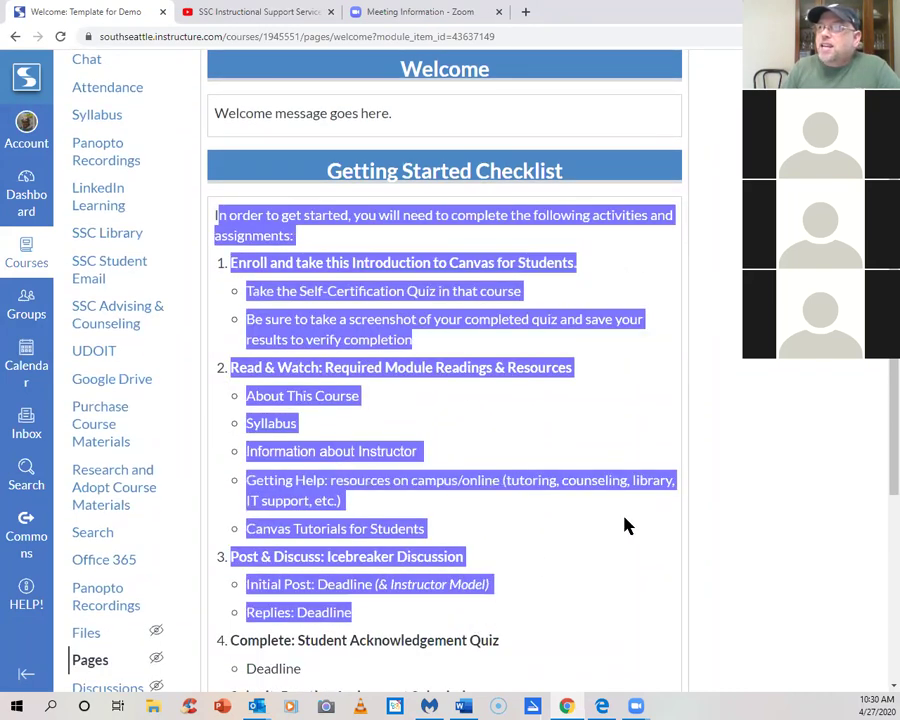
scroll(765, 424, "down", 4)
scroll(765, 419, "up", 6)
left_click(760, 386)
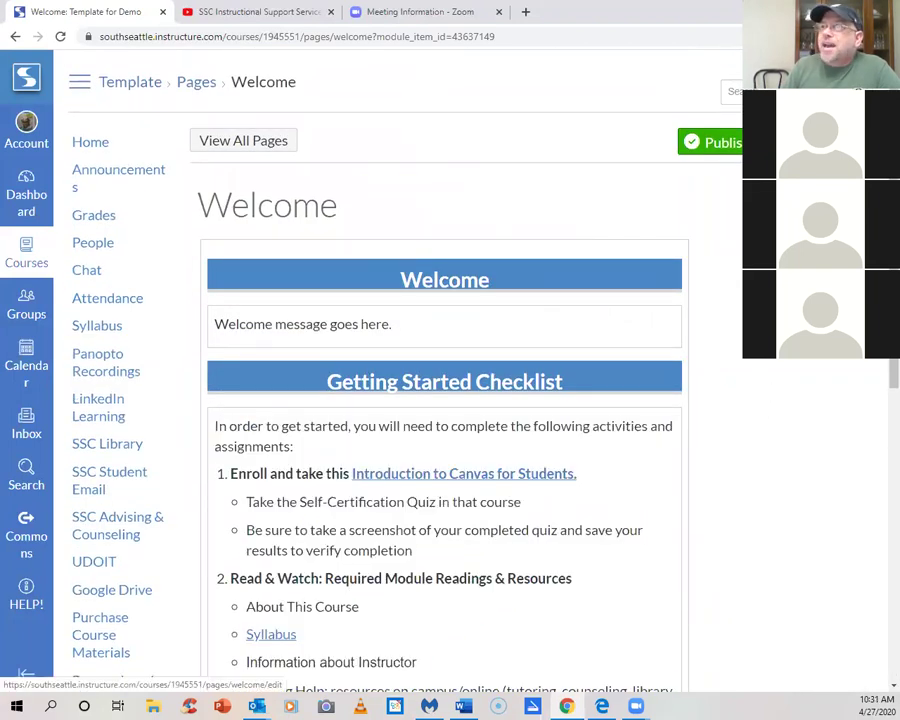
Open the Welcome page for editing, look at the media recorder's webcam choices, and leave the editor without saving
left_click(810, 141)
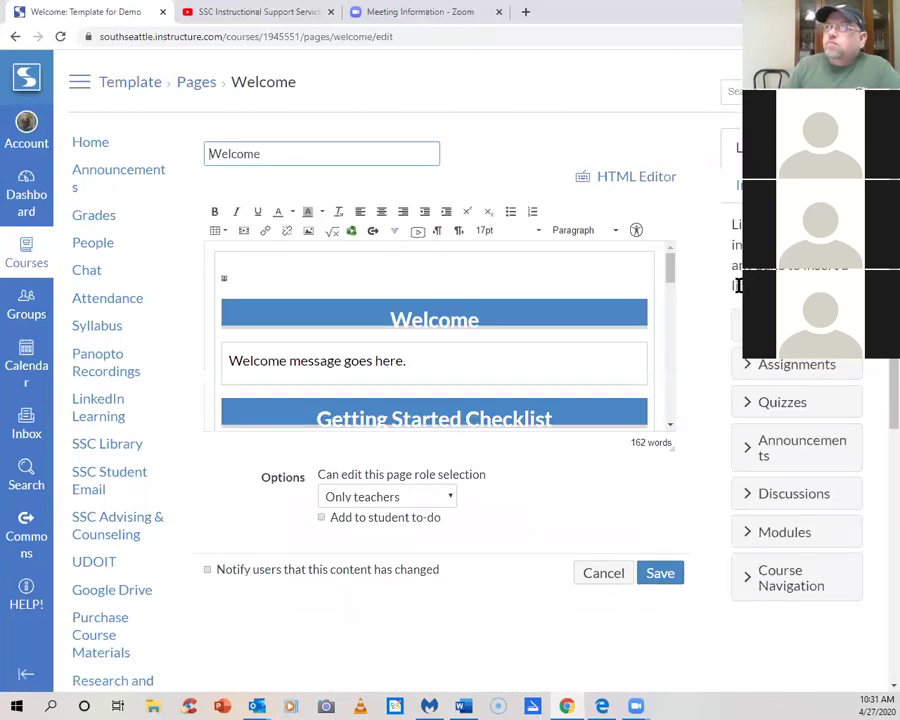
mouse_move(670, 290)
left_mouse_down()
mouse_move(685, 418)
mouse_move(663, 298)
mouse_move(671, 267)
left_mouse_up()
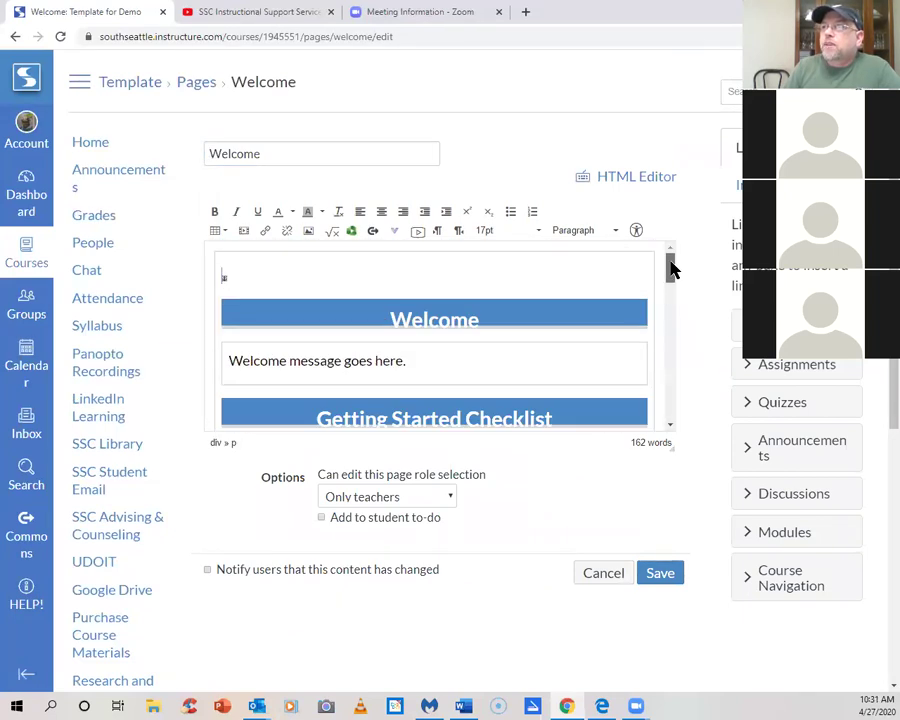
left_click(417, 232)
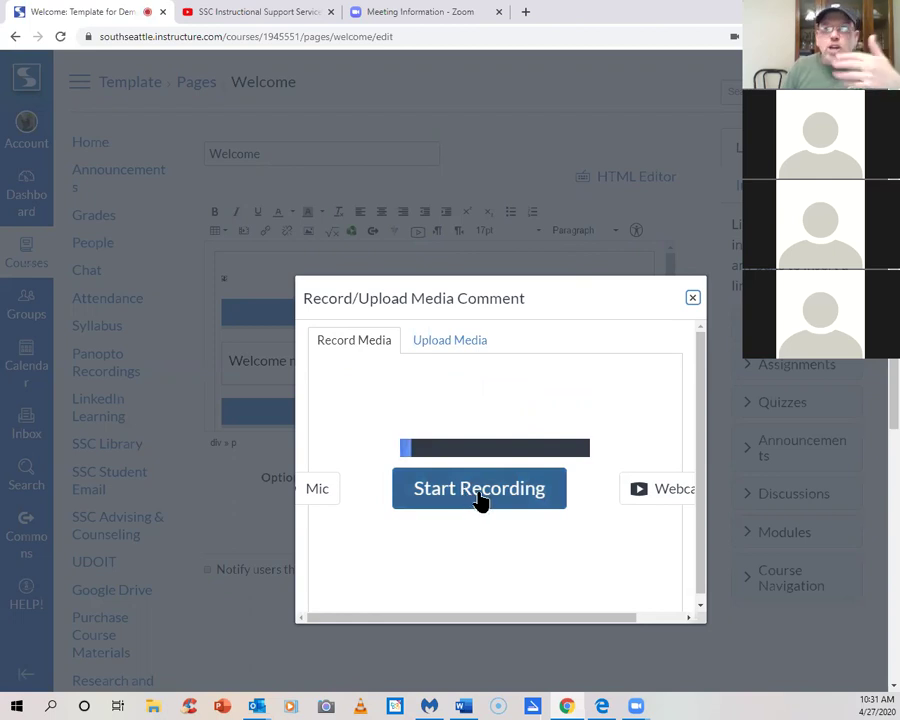
left_click(635, 492)
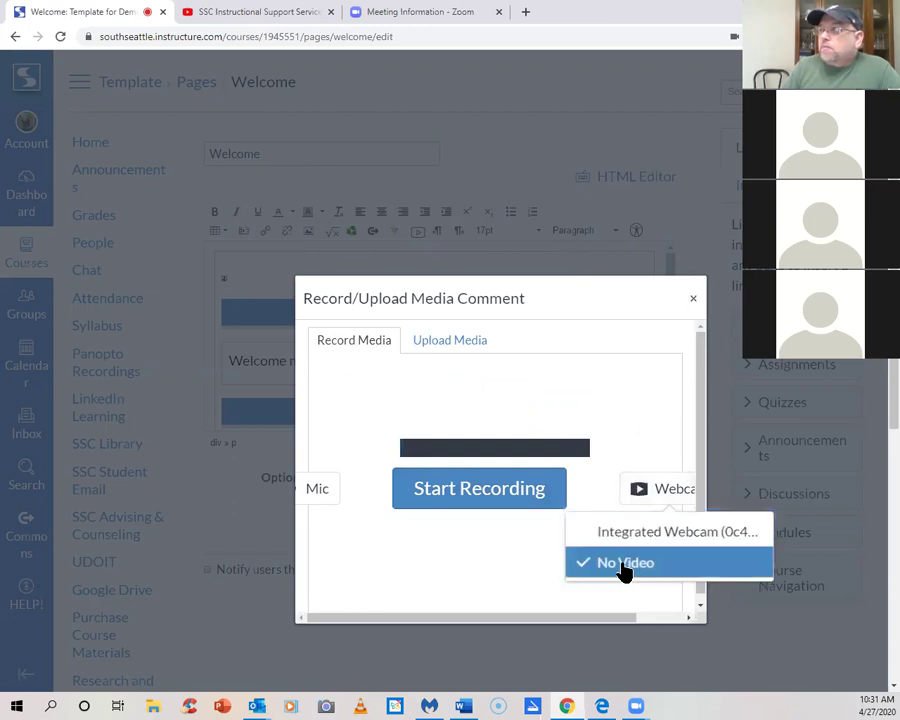
left_click(693, 301)
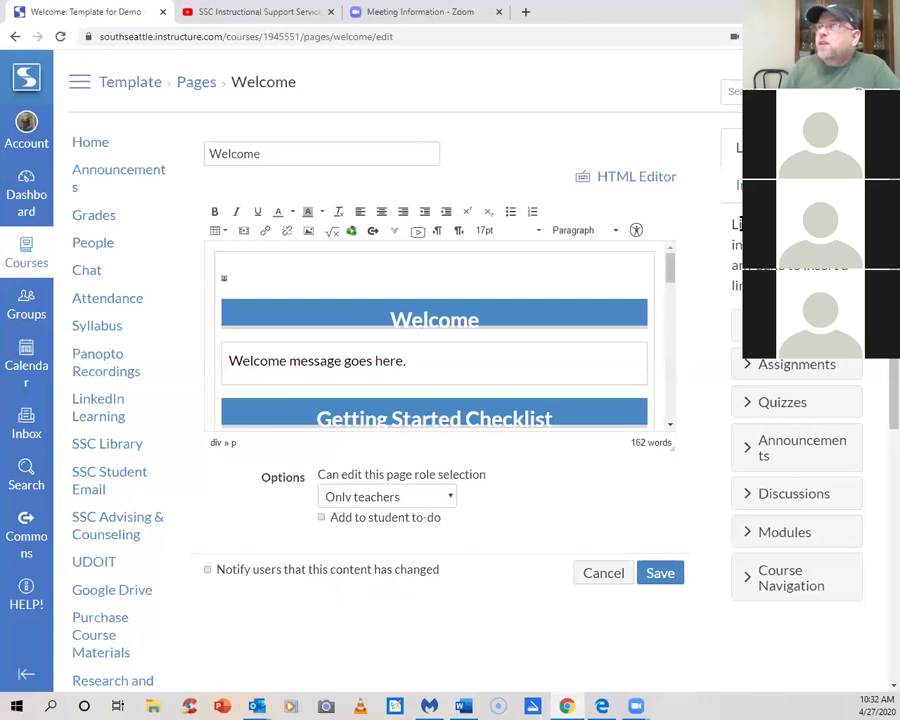
scroll(705, 255, "down", 2)
scroll(705, 349, "up", 2)
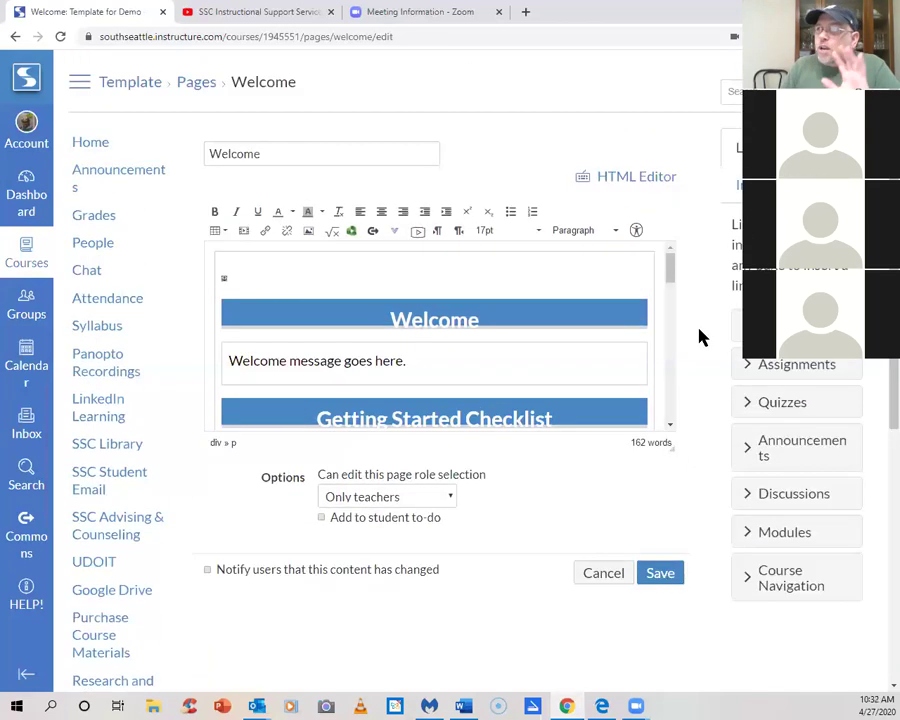
left_click(612, 578)
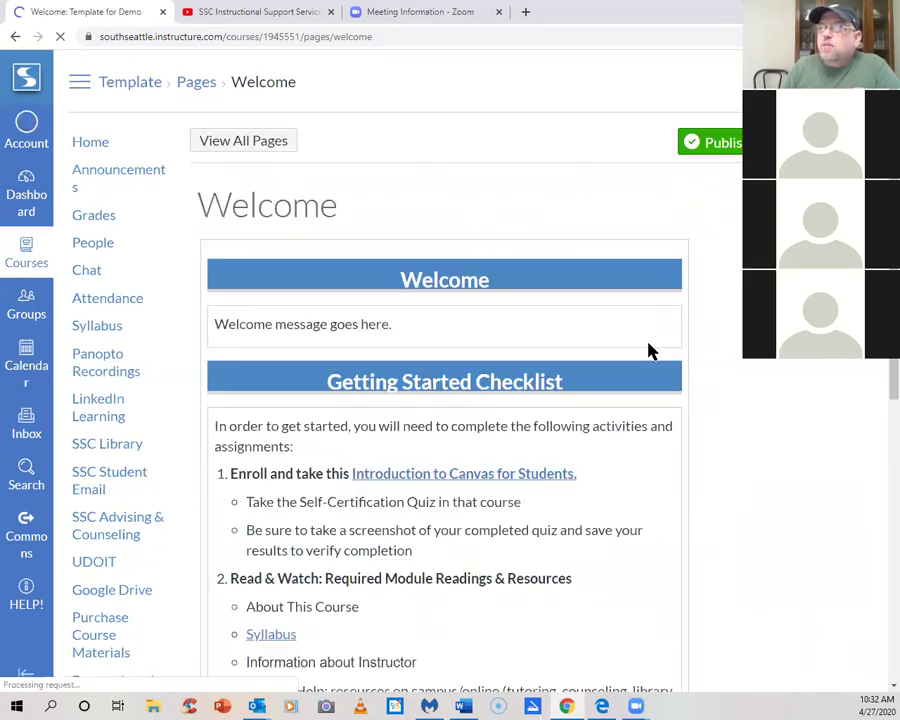
Return to the course home page and review the Course Information and Communication Center items in Module 0
left_click(88, 143)
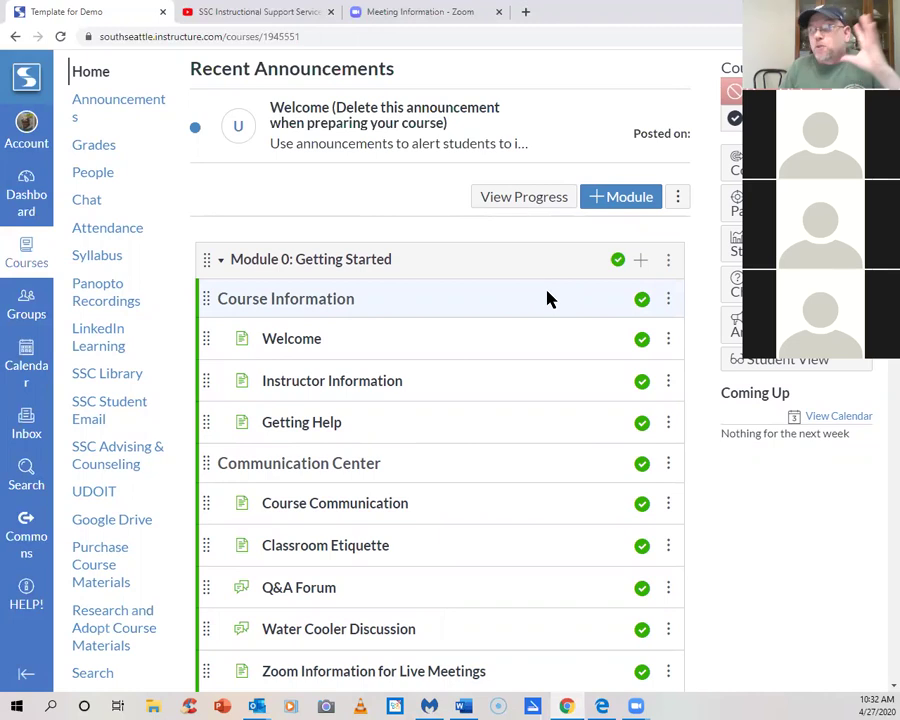
scroll(697, 309, "down", 1)
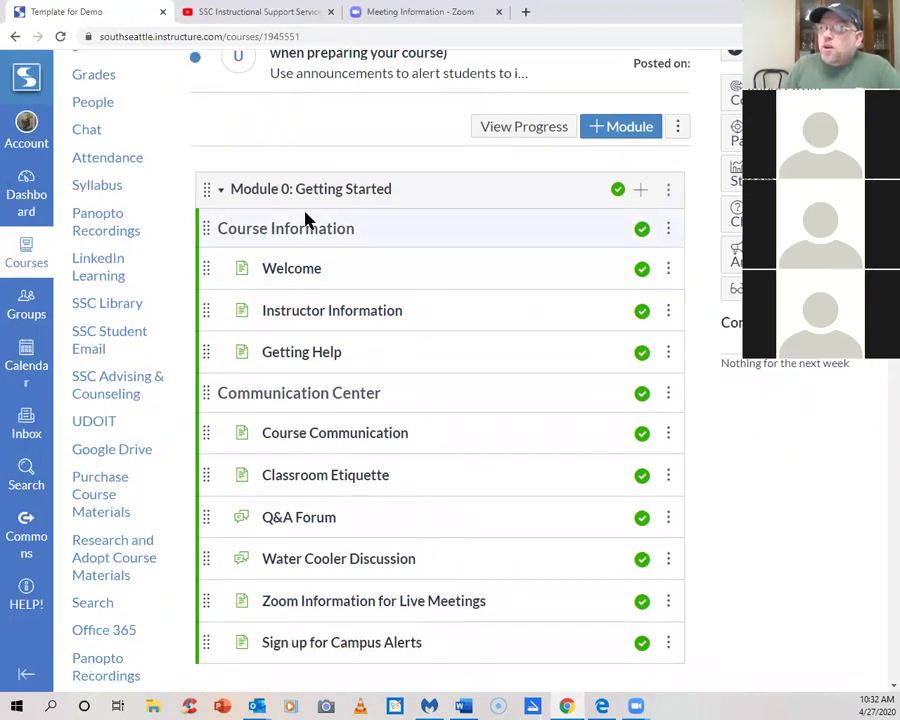
scroll(698, 235, "down", 1)
scroll(698, 235, "down", 1)
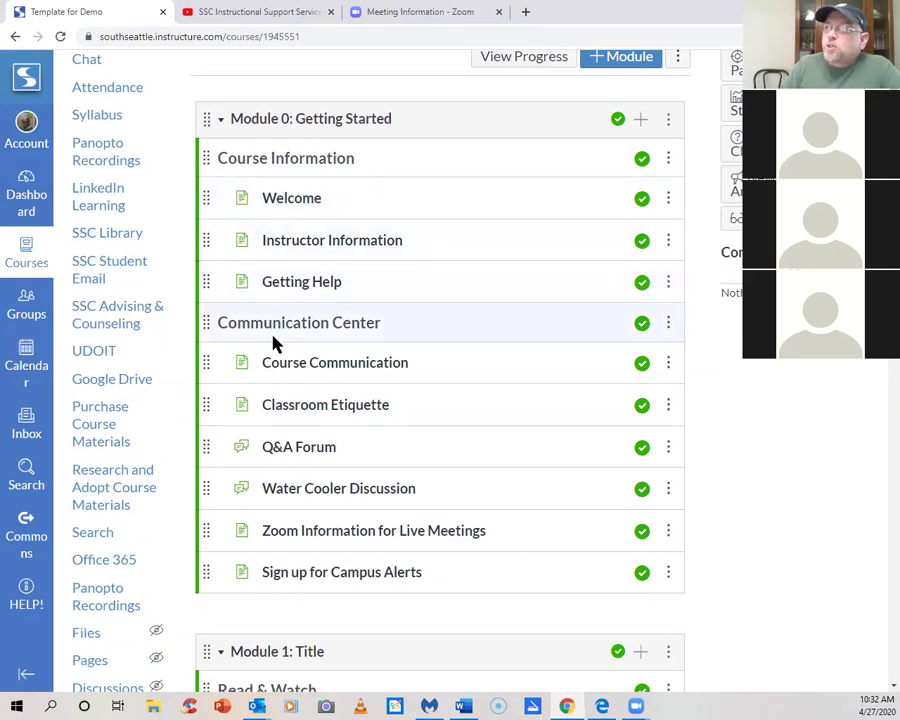
scroll(663, 335, "down", 1)
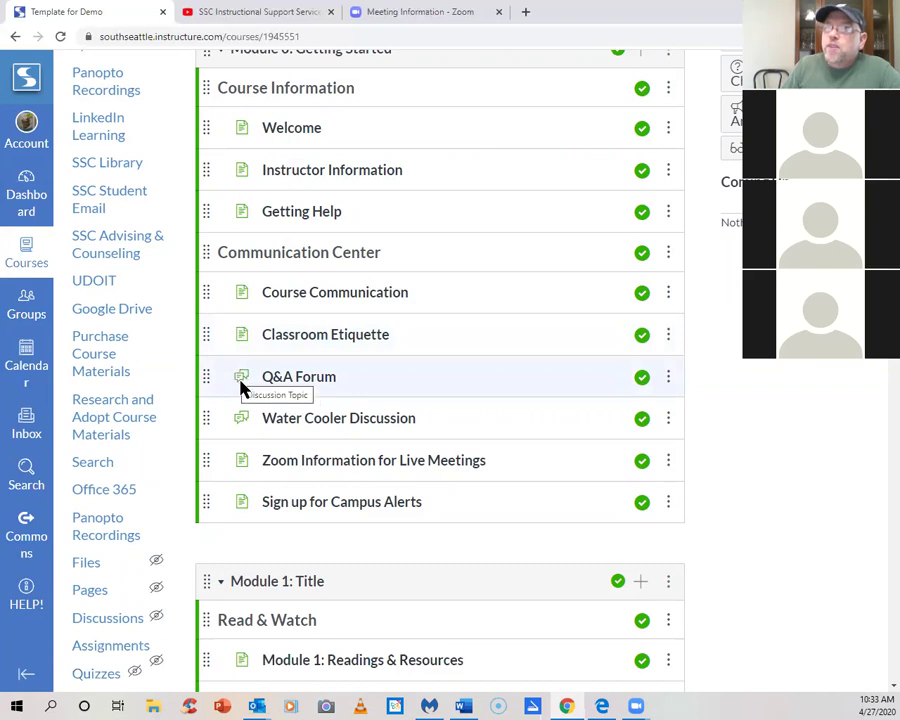
Open the Q&A Forum discussion in Module 0 and read through its instructions down to the reply area
left_click(299, 380)
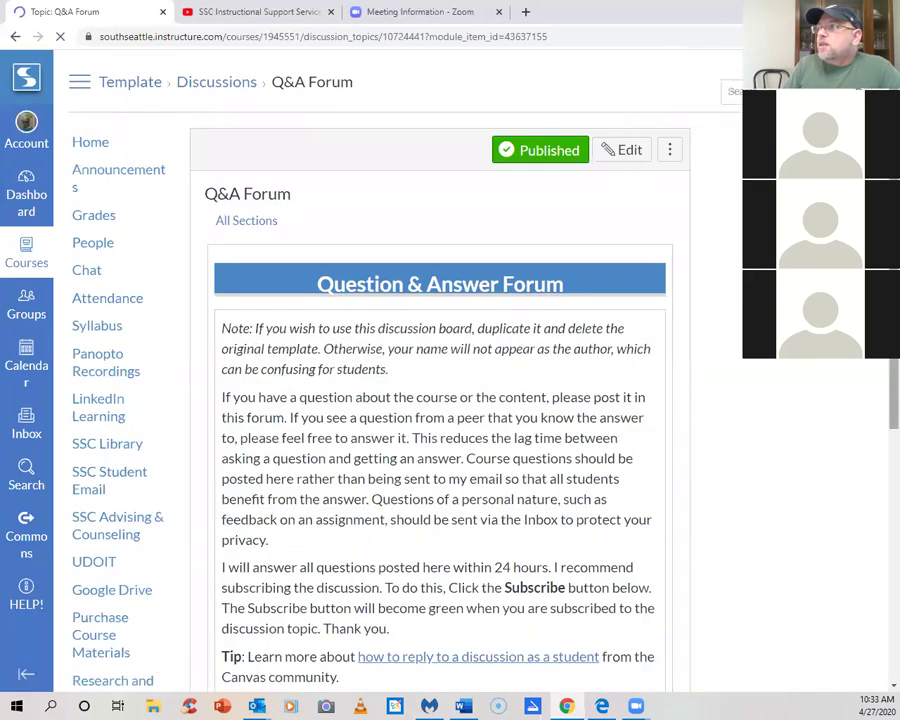
scroll(450, 400, "down", 1)
scroll(440, 370, "down", 3)
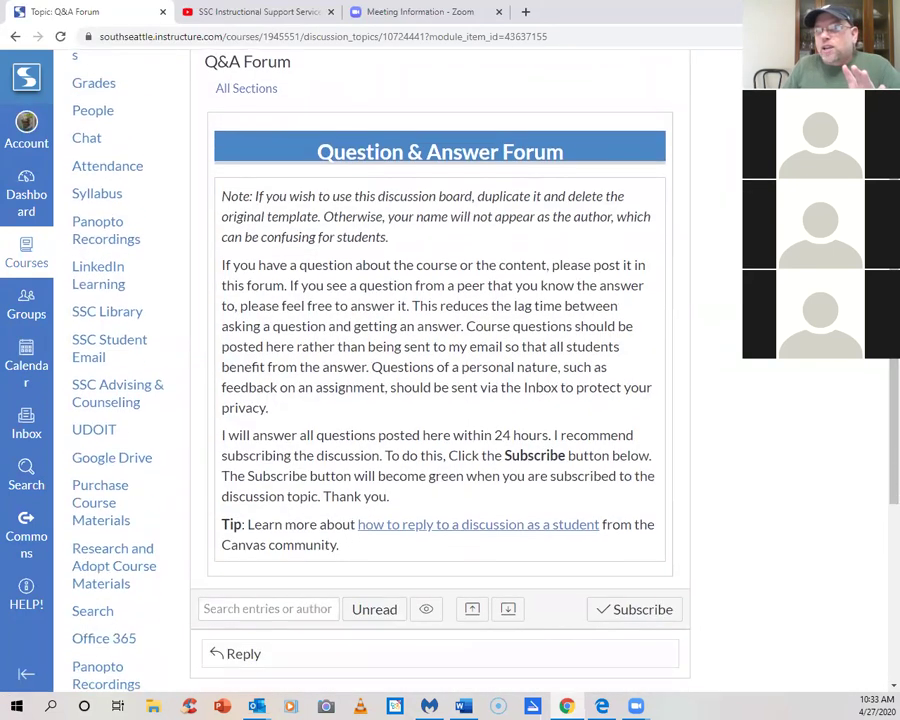
scroll(514, 253, "up", 2)
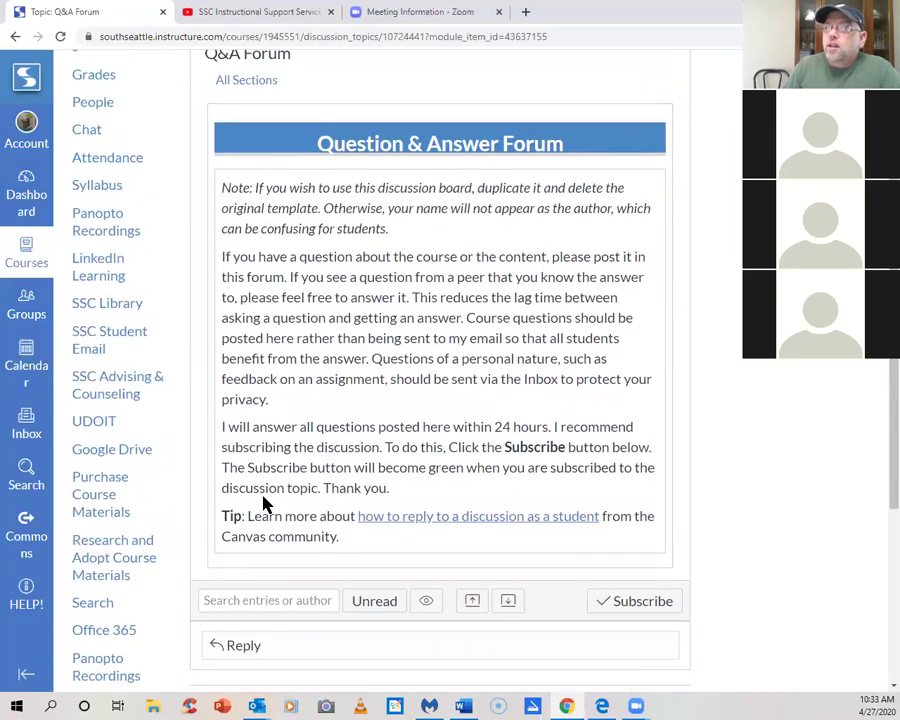
scroll(785, 387, "down", 2)
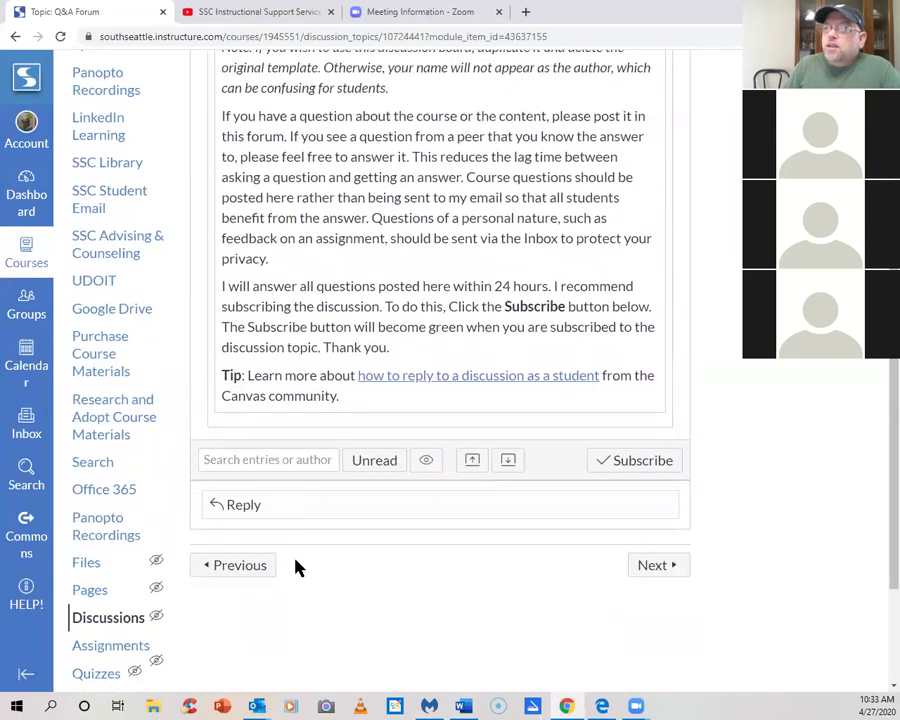
Start a reply to the Q&A Forum with the sample text "adgddfhfgjgjdfjdfj" and look over the reply editor
left_click(248, 512)
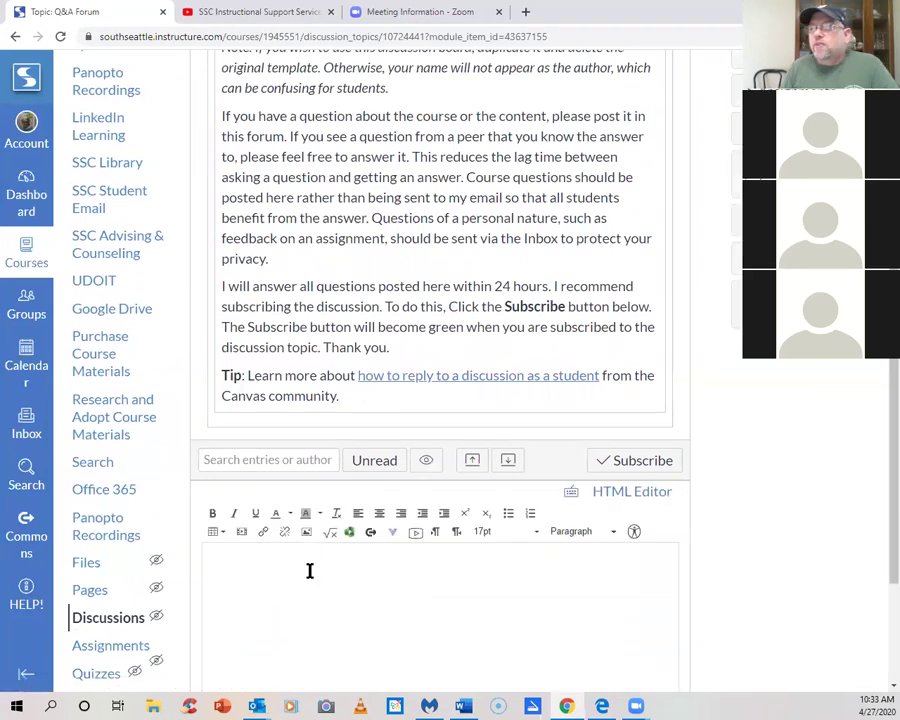
type("adgddfhfgjgjdfj")
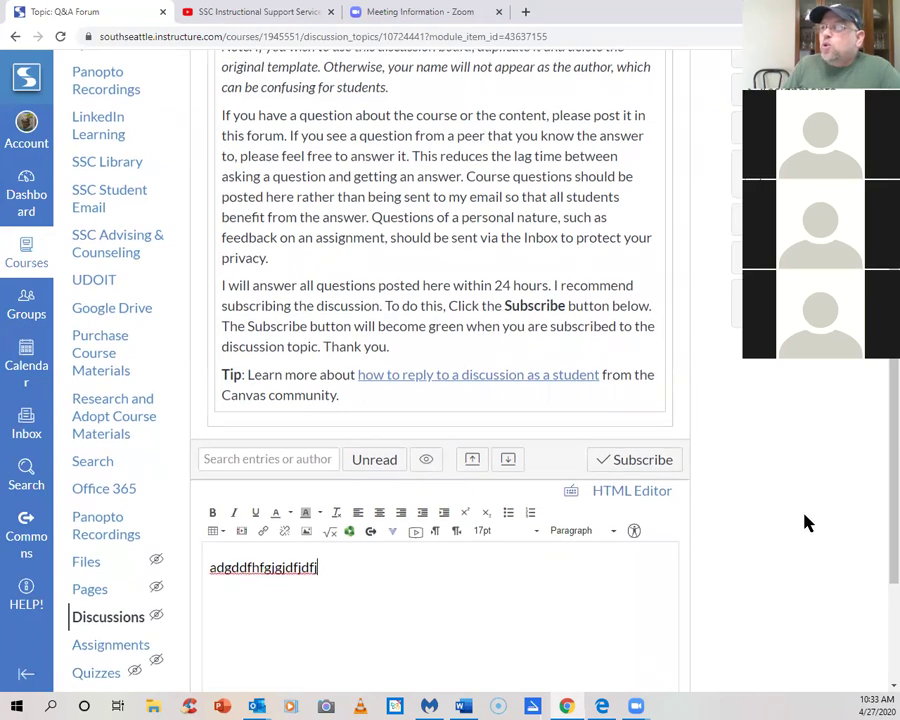
scroll(805, 522, "down", 1)
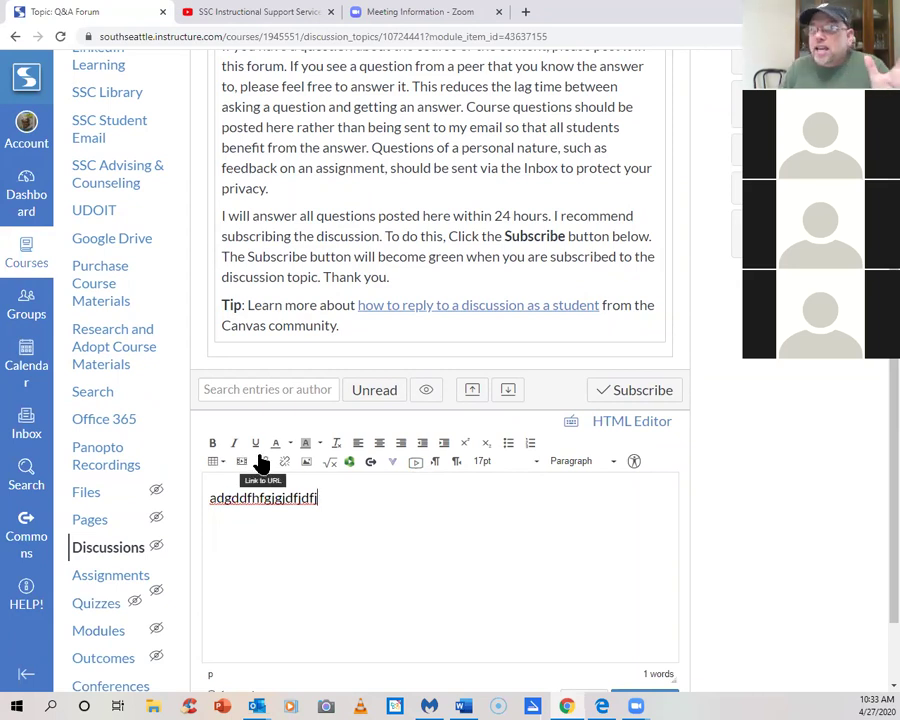
scroll(843, 487, "down", 1)
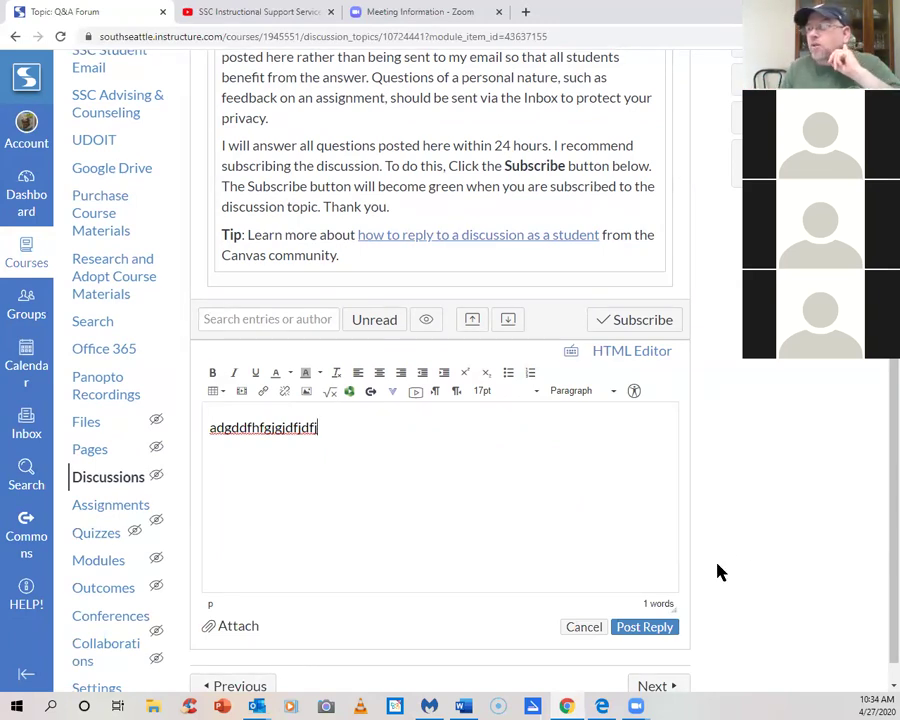
Open the Q&A Forum discussion topic for editing, leaving the sample reply unposted
scroll(740, 535, "up", 4)
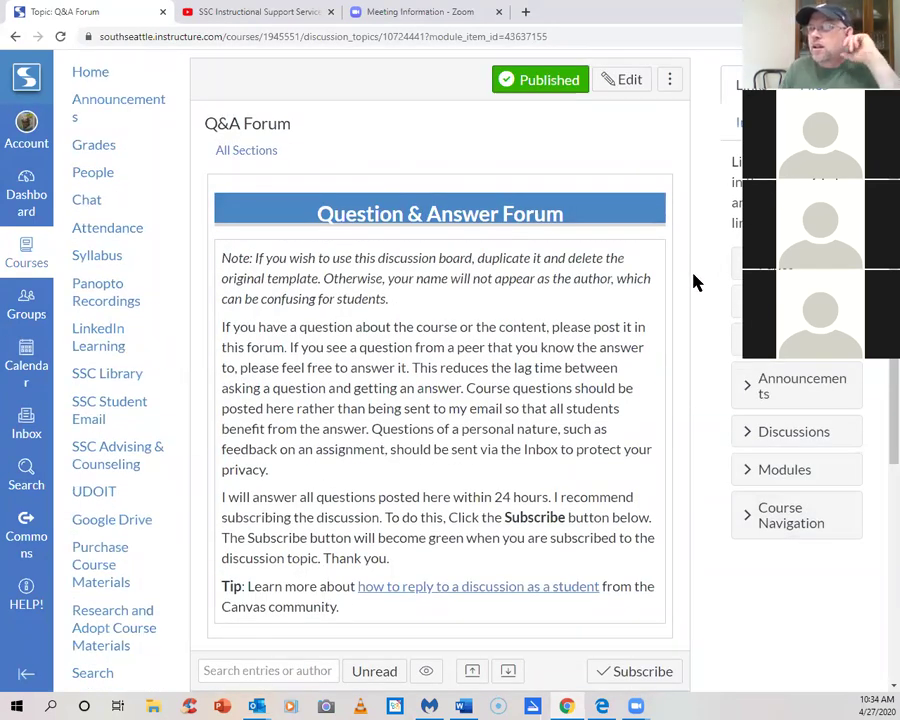
scroll(700, 233, "up", 1)
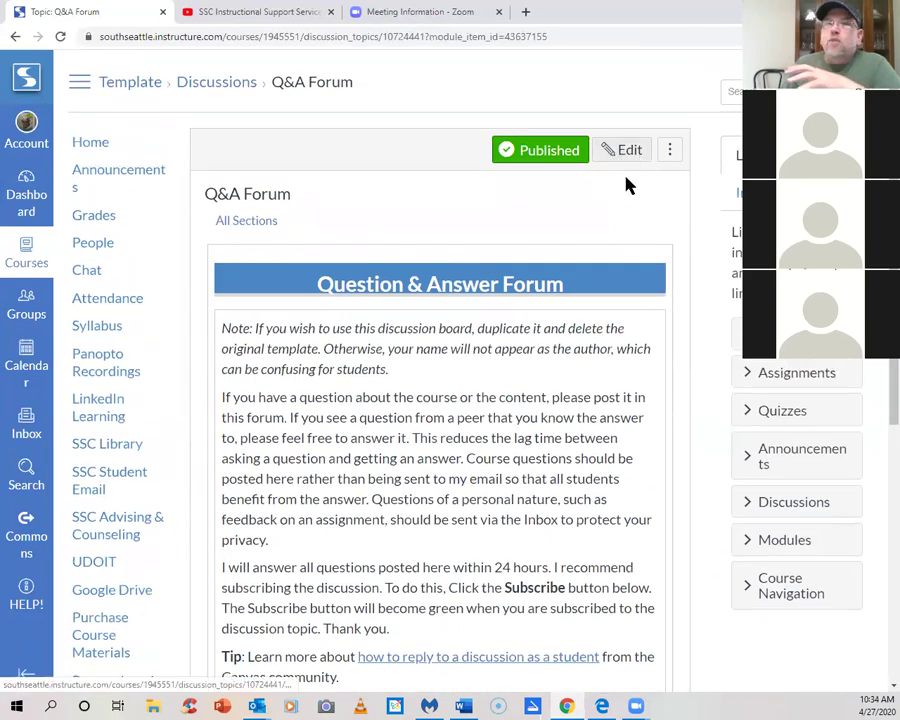
scroll(600, 345, "down", 3)
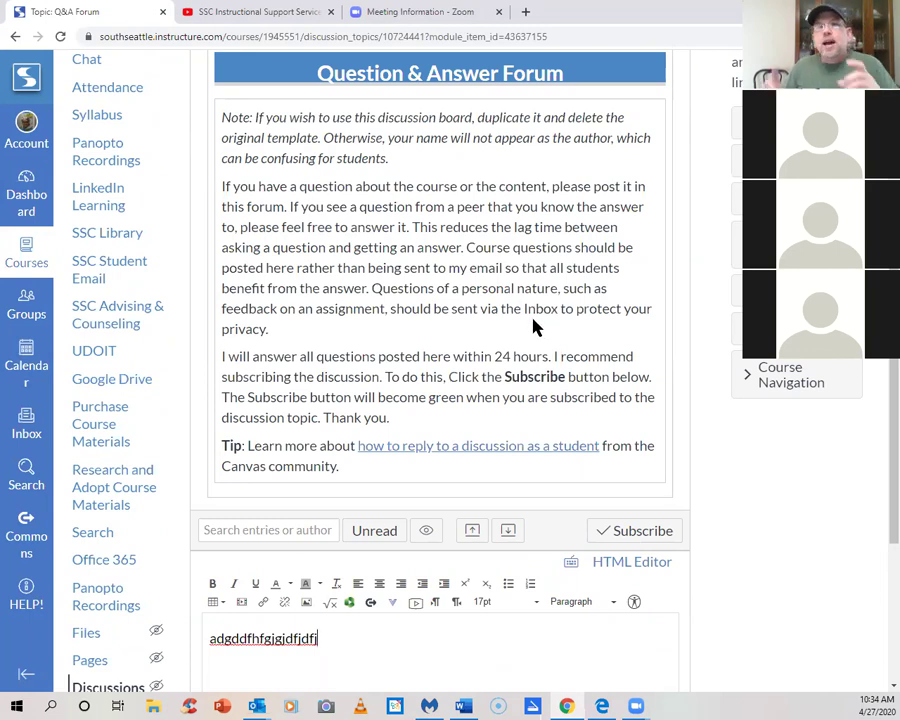
scroll(607, 345, "up", 2)
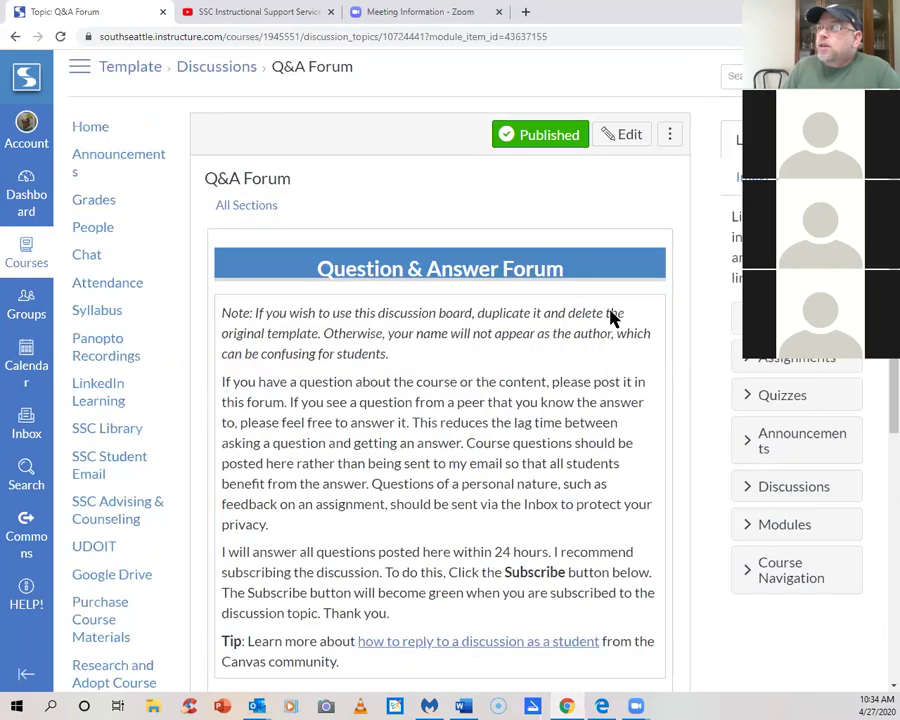
left_click(622, 150)
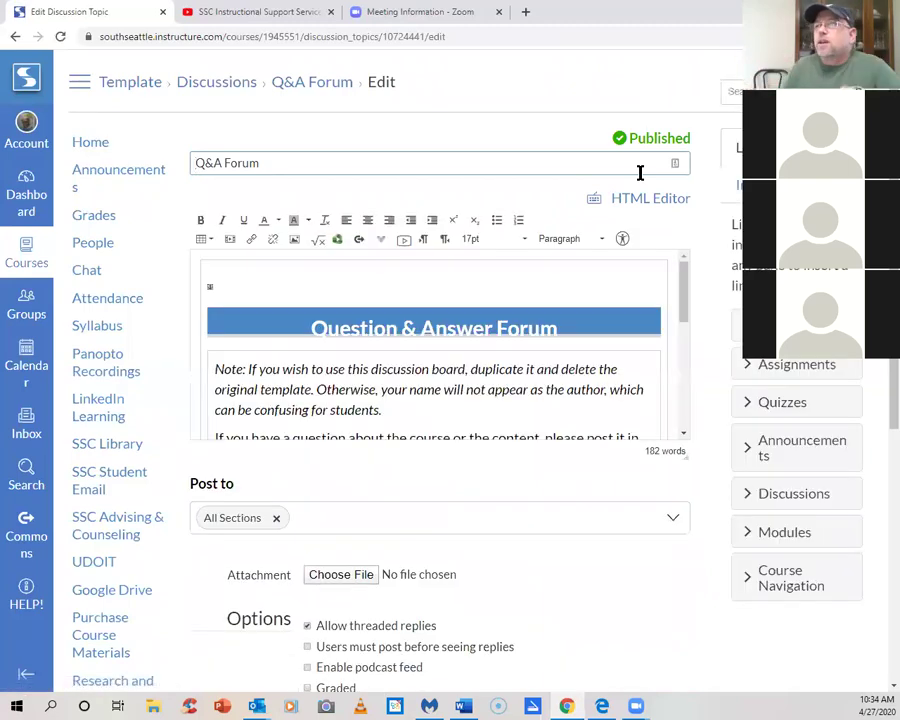
Enlarge the description editor of the Q&A Forum topic and look through its full text
scroll(650, 300, "down", 1)
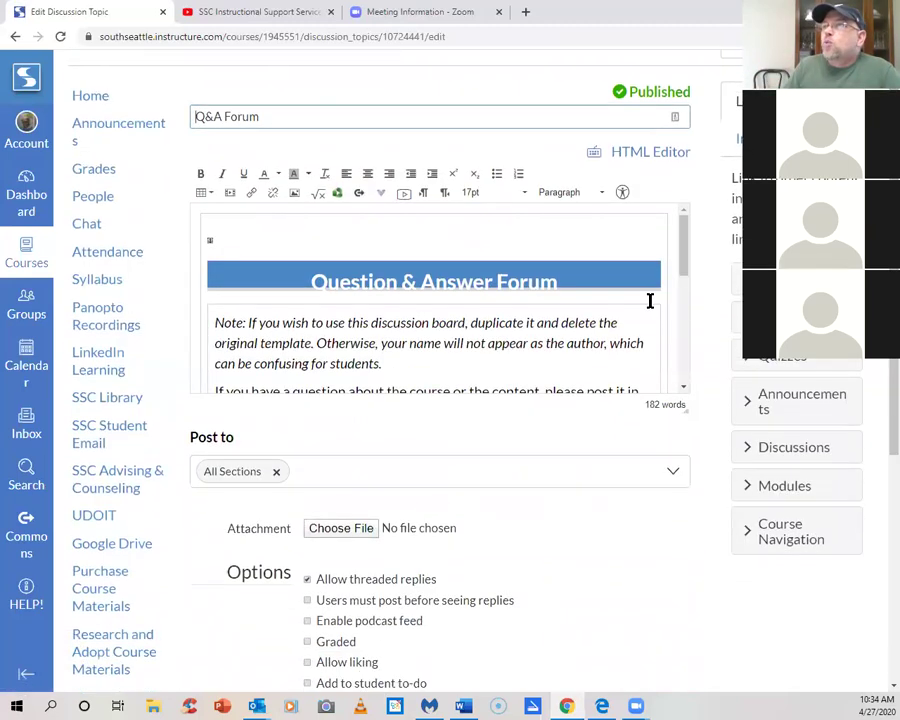
left_click_drag(681, 261, 685, 548)
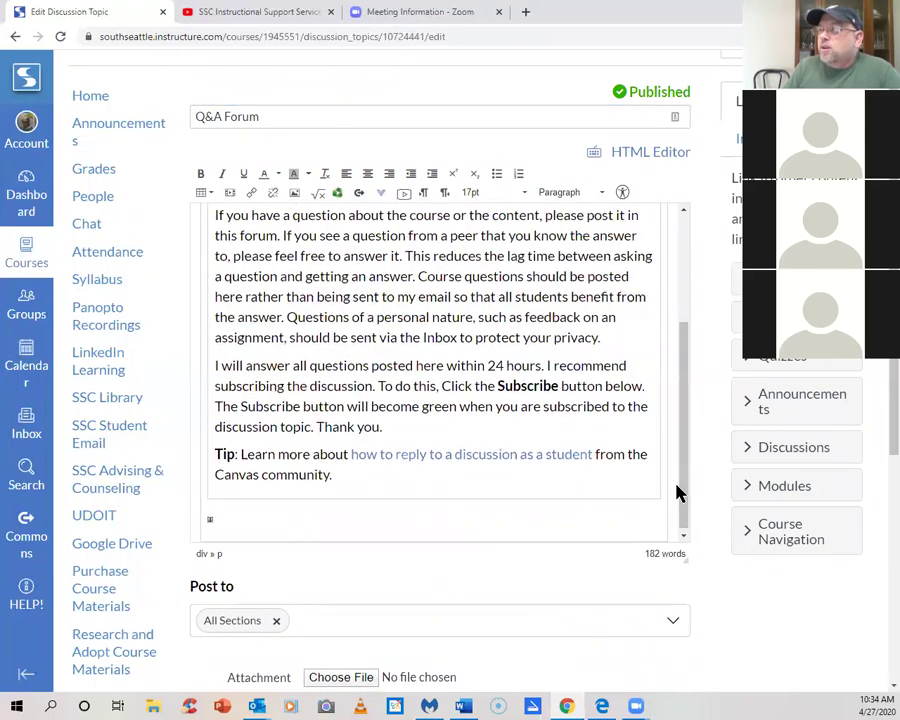
left_click_drag(683, 482, 675, 293)
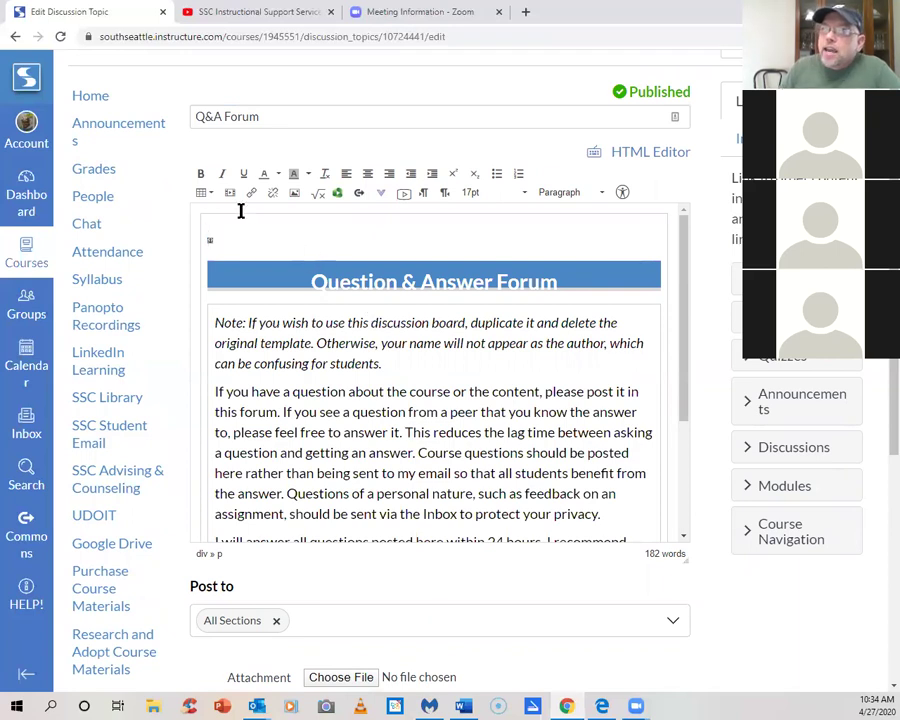
Make the opening note paragraph in the Q&A Forum description bold and remove its italics
left_click_drag(381, 366, 216, 326)
left_click(200, 174)
left_click(439, 372)
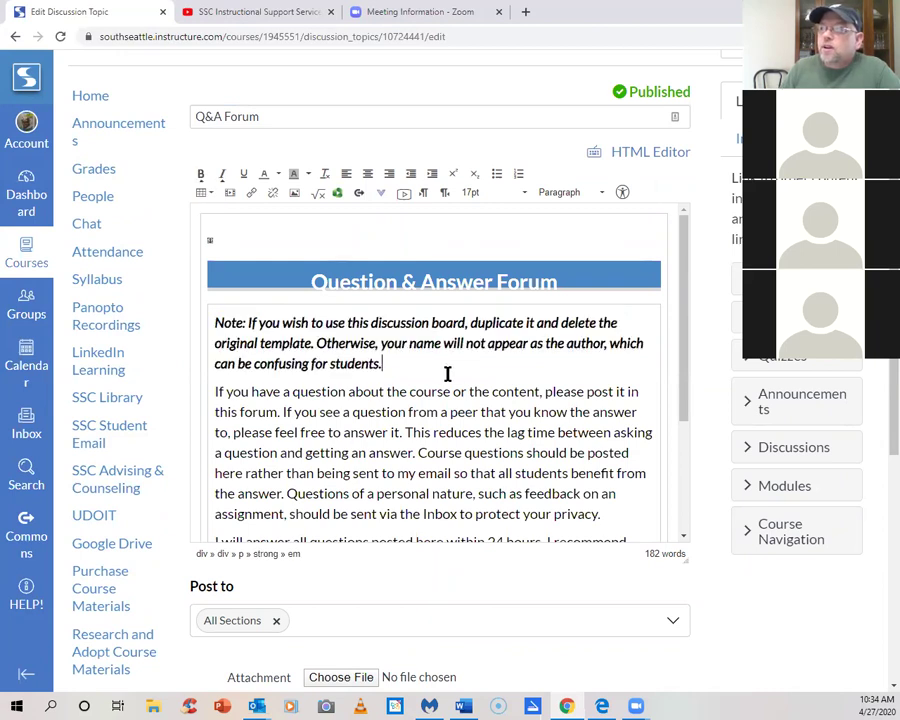
left_click_drag(383, 365, 211, 321)
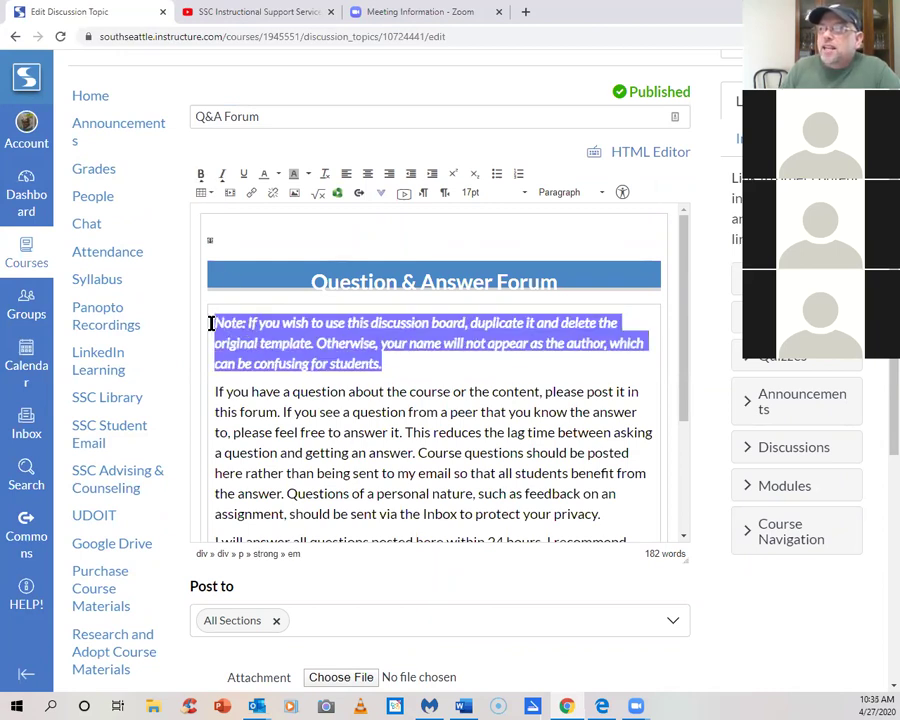
left_click(222, 174)
left_click(533, 370)
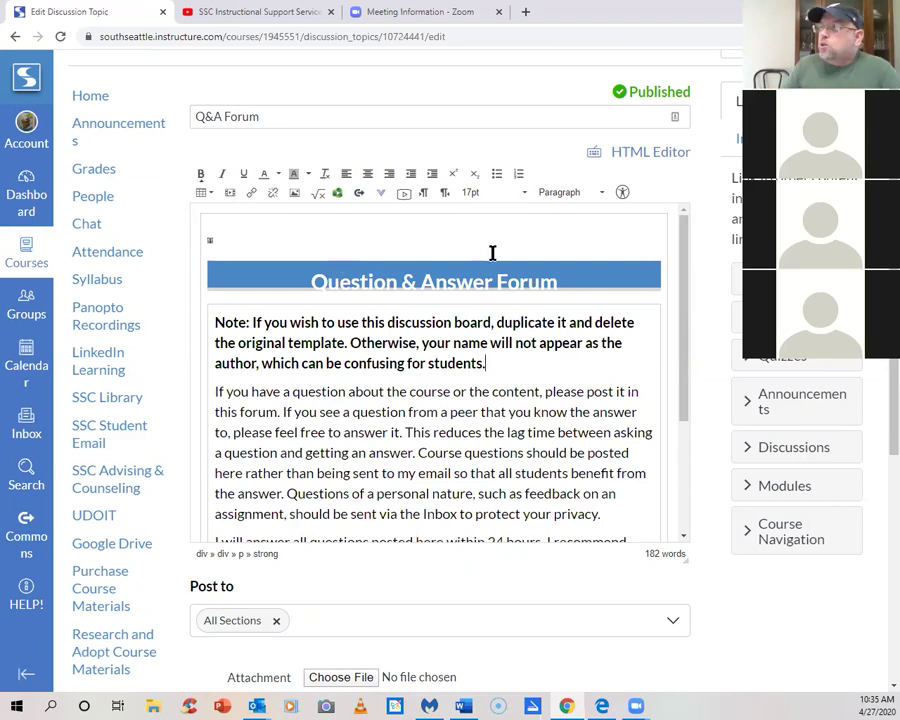
Look over the Q&A Forum's Post to sections, attachment and discussion options
scroll(878, 412, "down", 4)
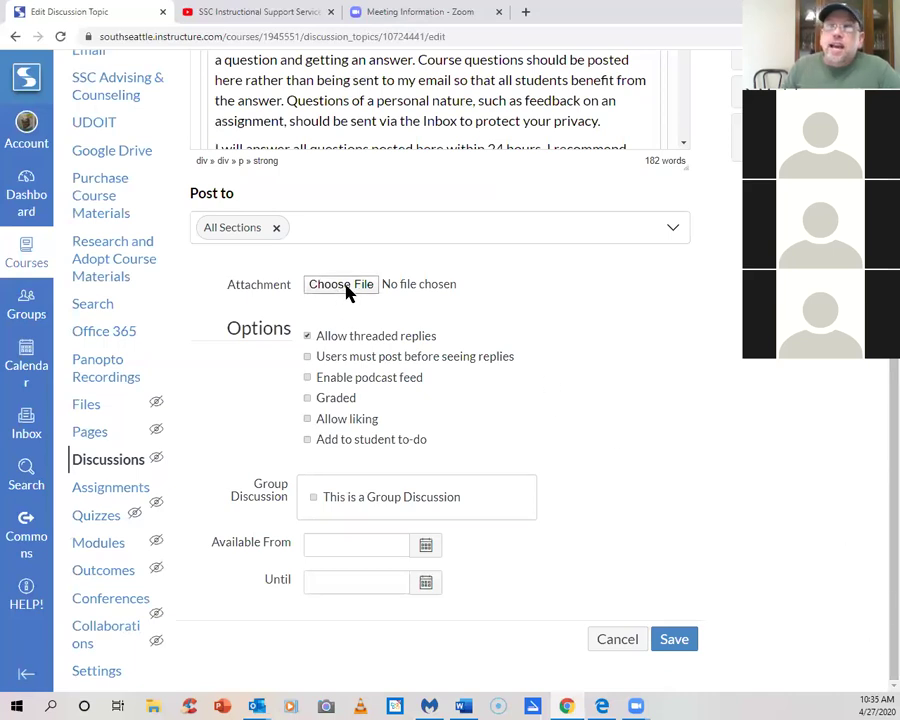
left_click(676, 232)
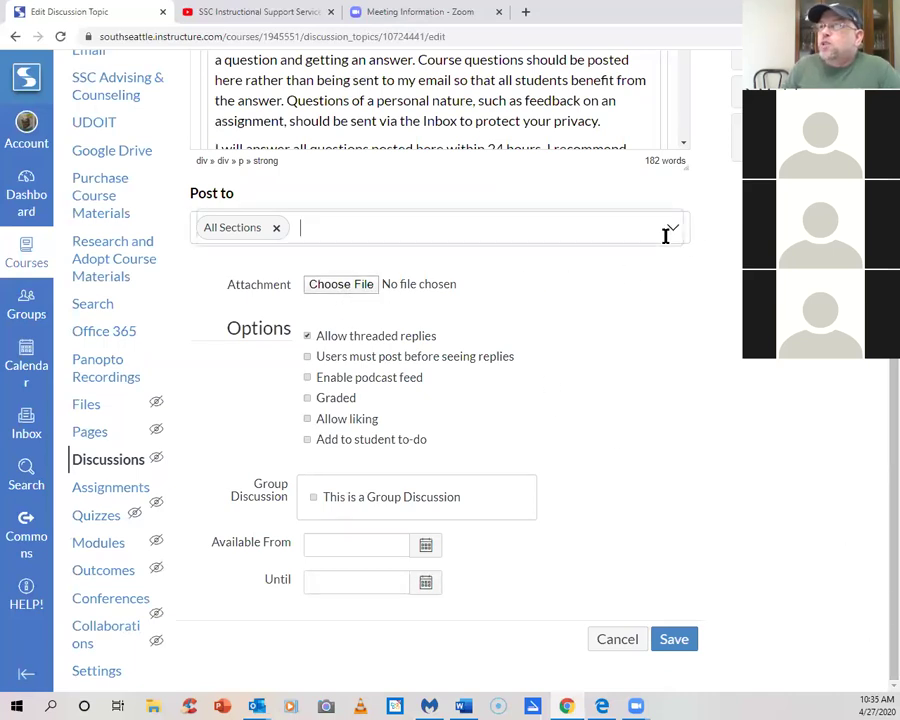
left_click(797, 434)
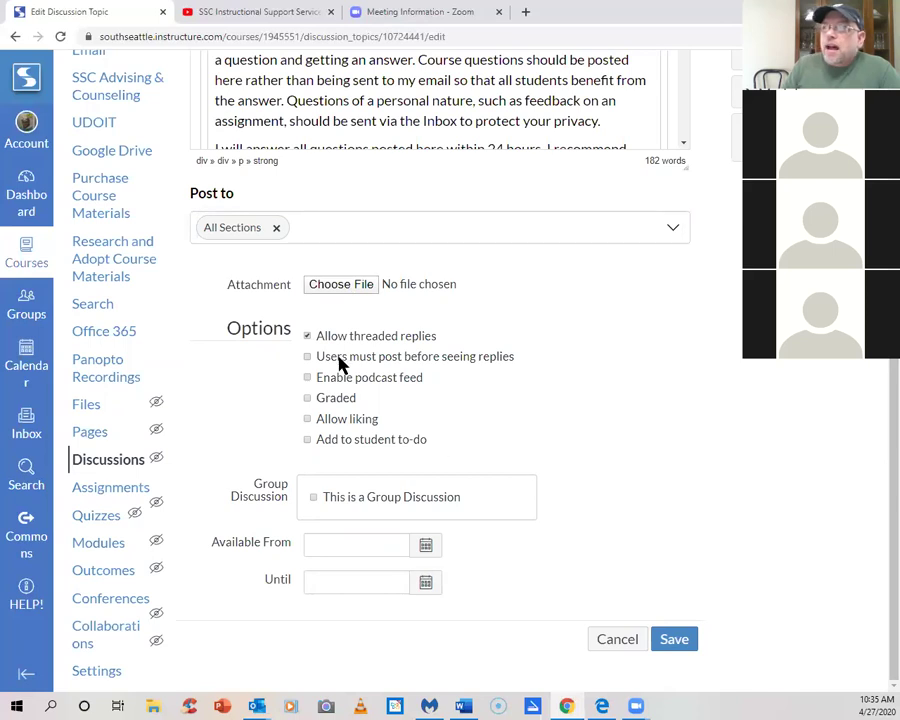
Make the Q&A Forum a graded discussion worth 1000 points possible
left_click(308, 399)
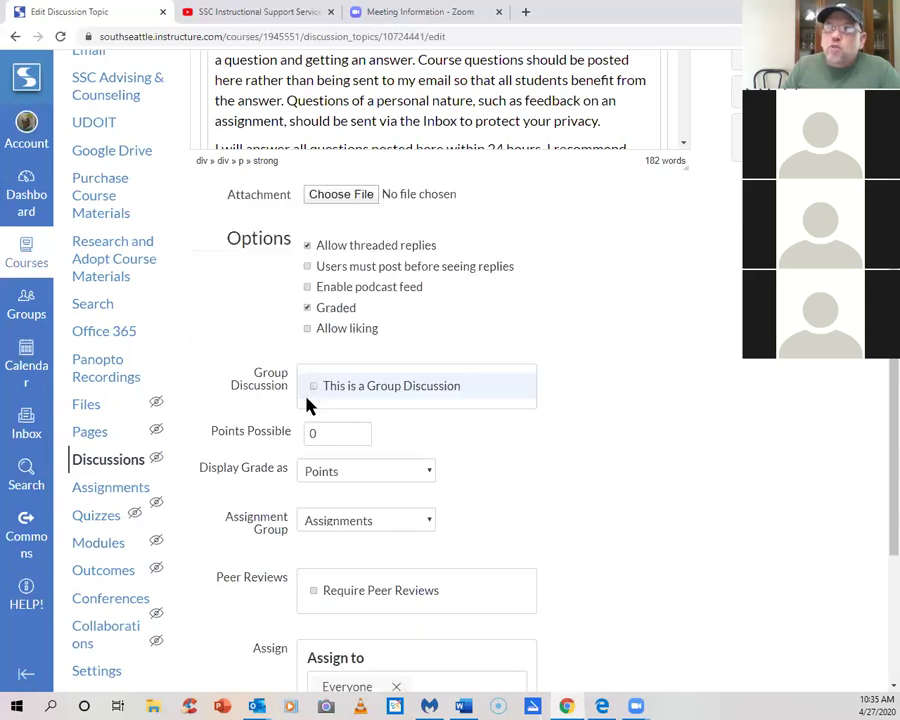
scroll(342, 267, "down", 1)
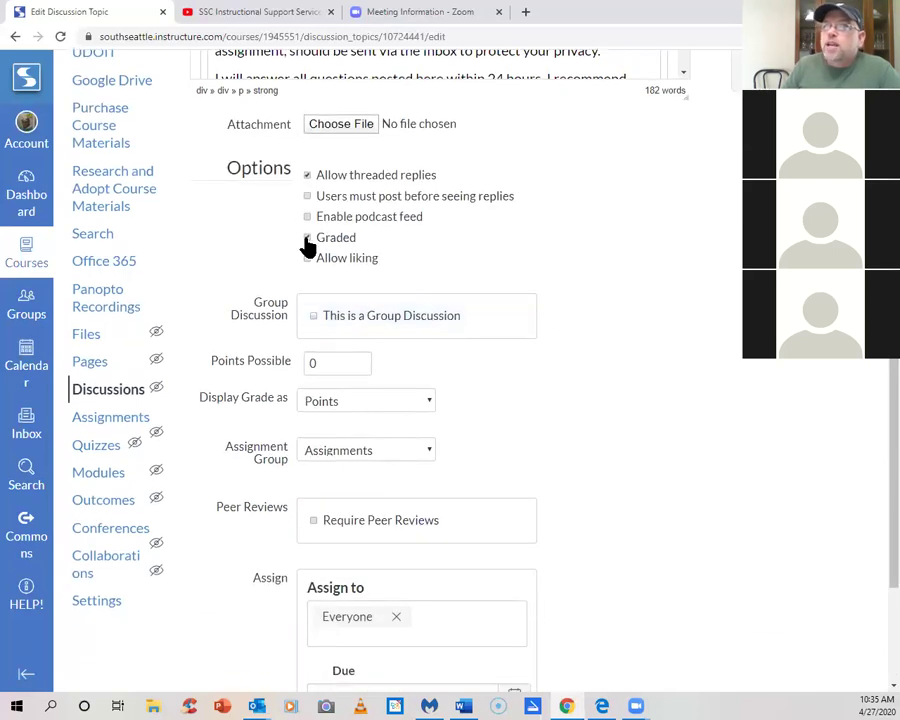
scroll(382, 320, "down", 1)
scroll(381, 322, "down", 1)
double_click(309, 292)
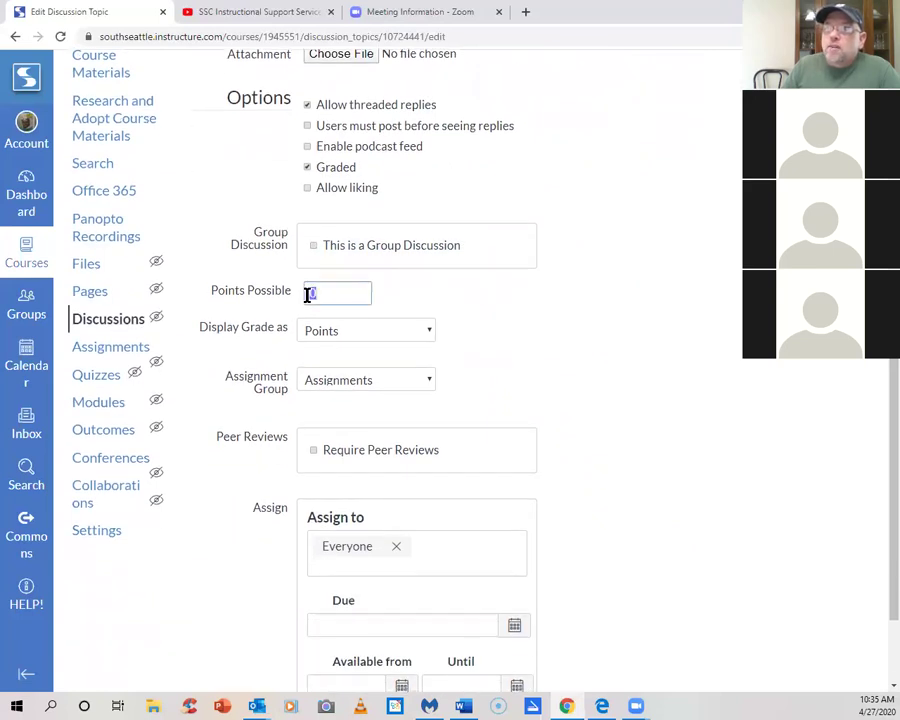
key("BackSpace")
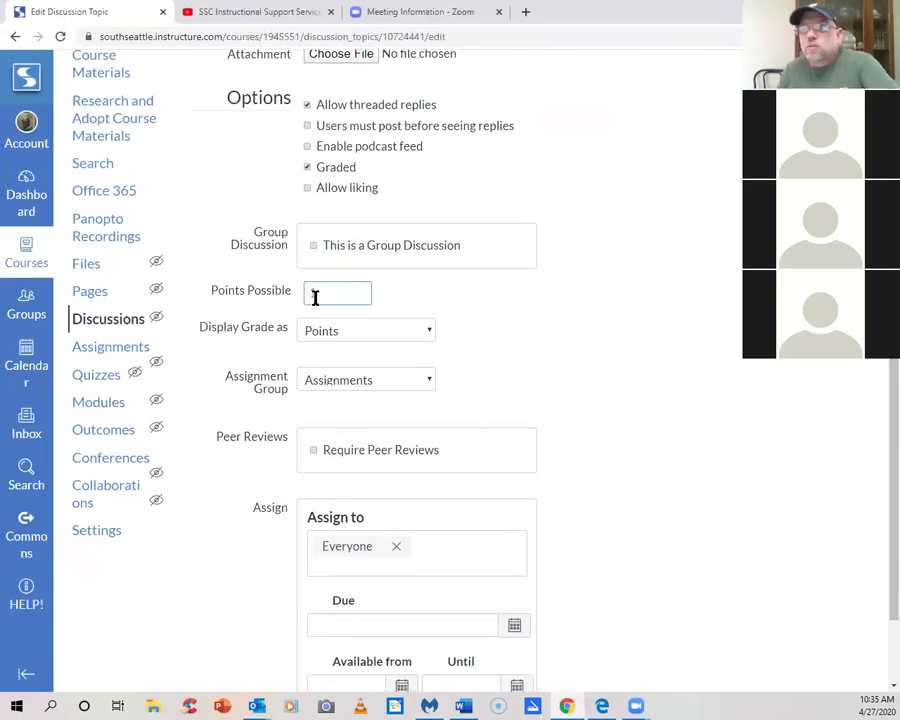
Look over the available choices for how the grade is displayed and for the assignment group
left_click(426, 332)
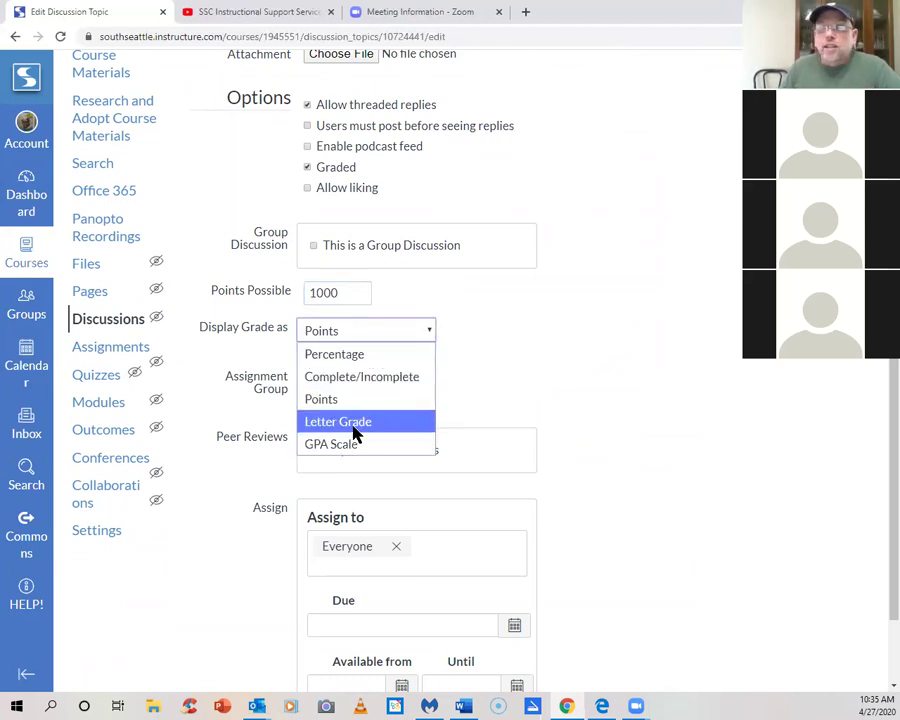
left_click(729, 417)
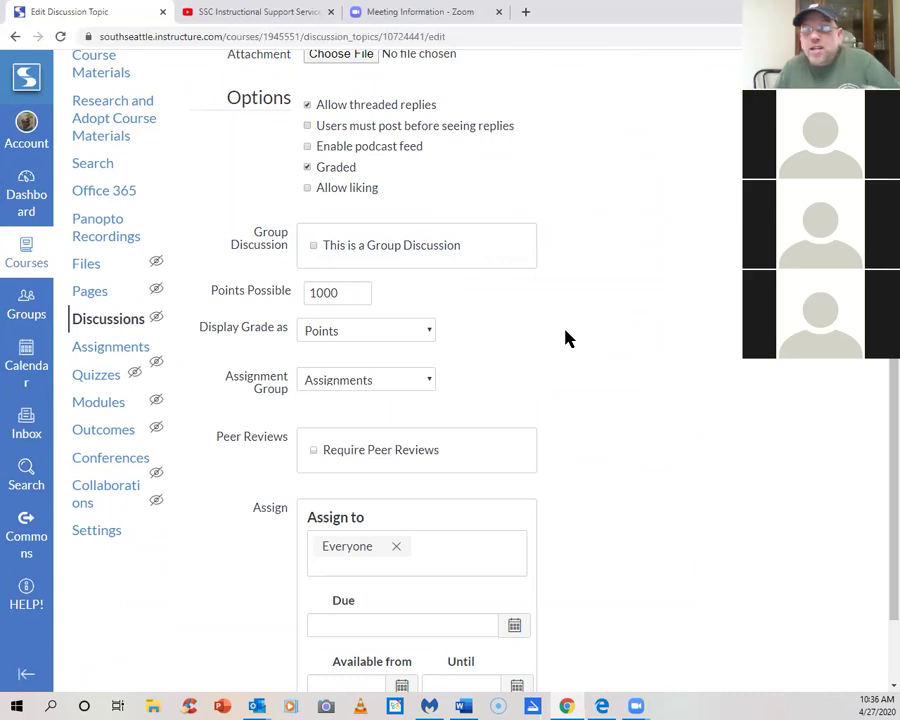
scroll(570, 340, "down", 2)
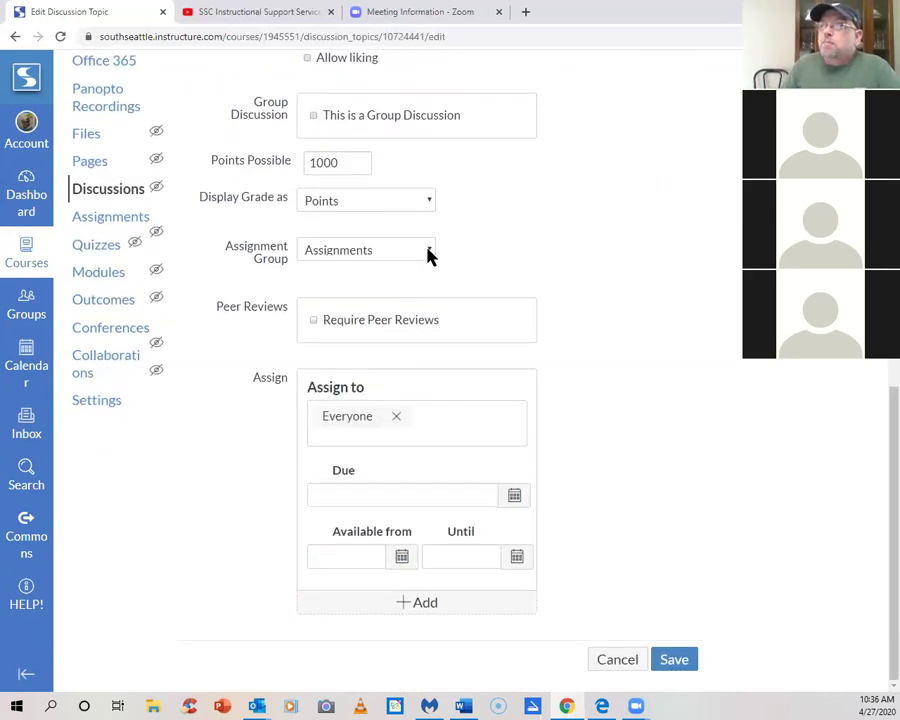
left_click(427, 253)
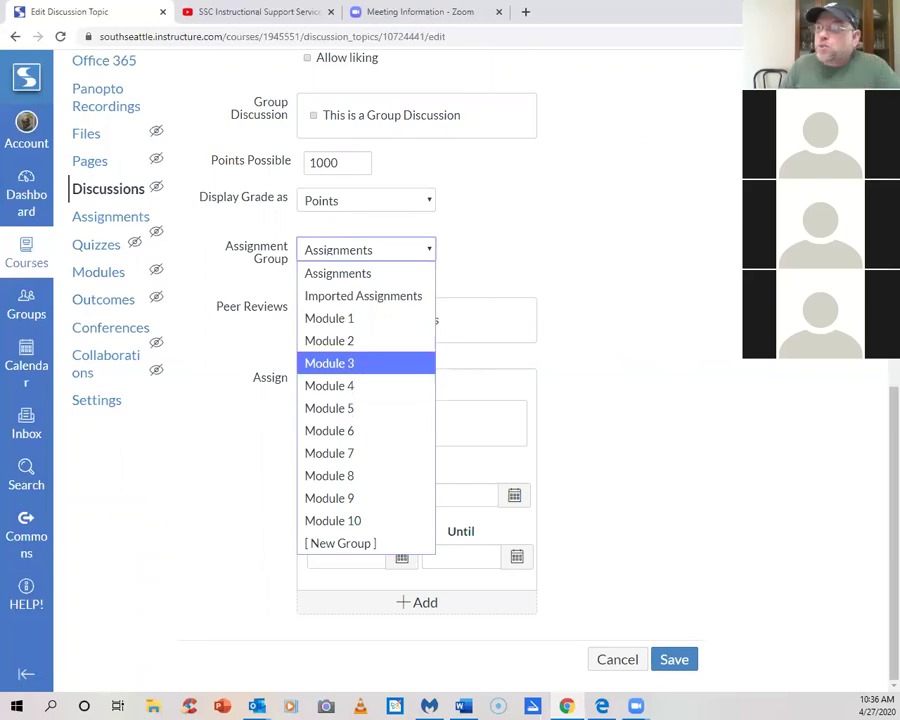
key("Escape")
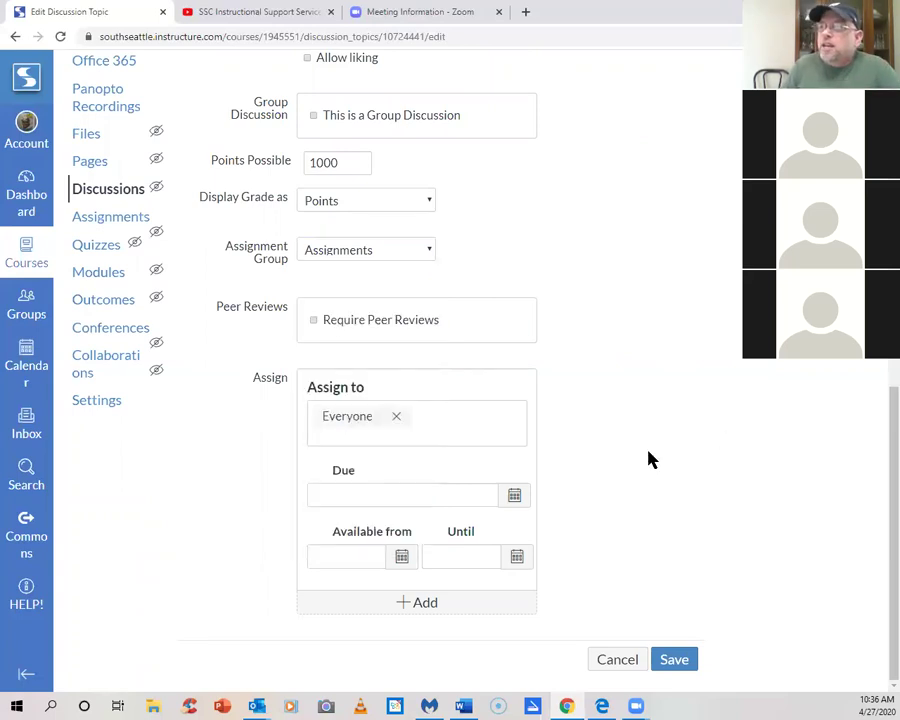
Set the discussion's due date for everyone to April 30, 2020 at 11:59pm
left_click(514, 497)
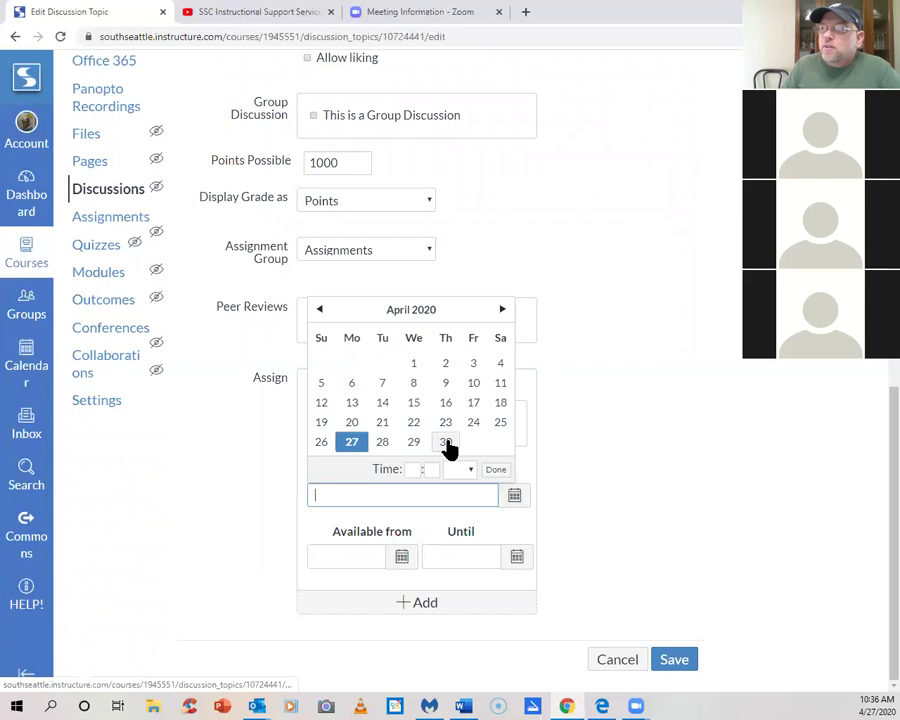
left_click(446, 442)
left_click(414, 469)
left_click(476, 530)
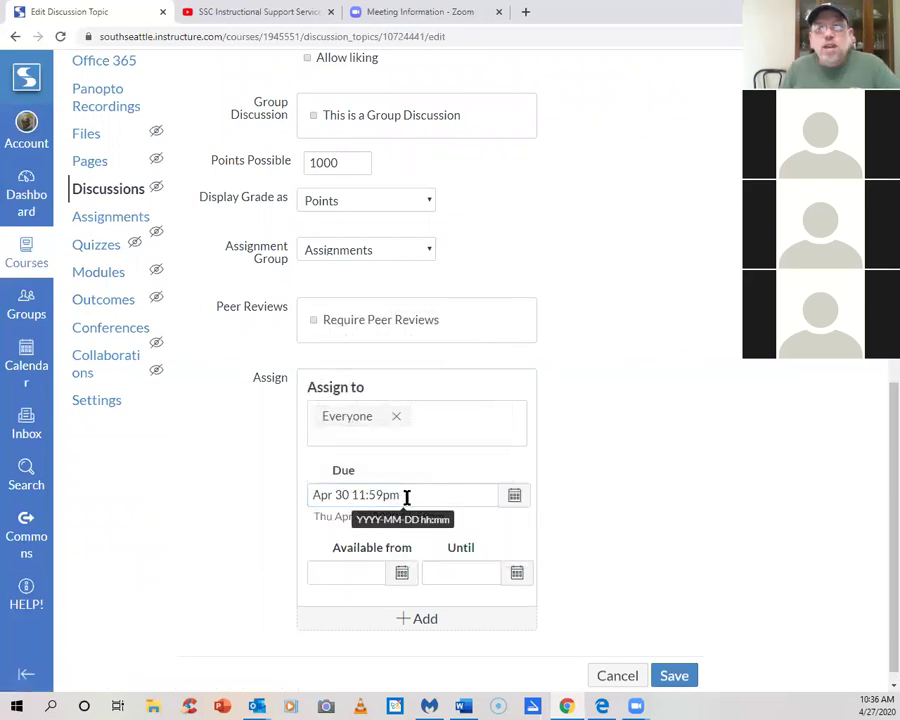
Look back over the Q&A Forum edit form, cancel the edits and return to the course home page
scroll(647, 440, "down", 1)
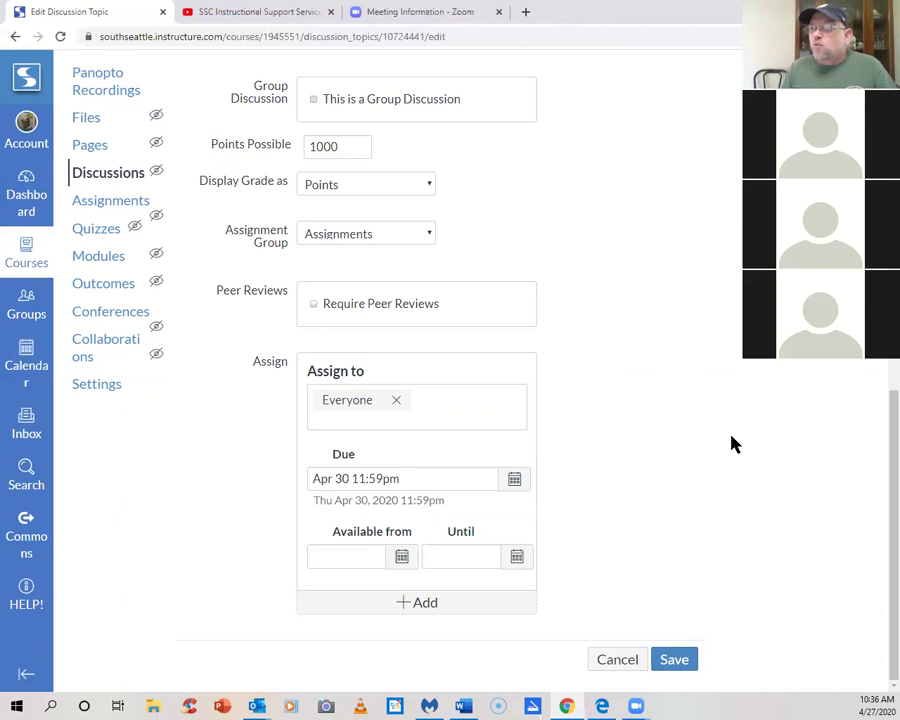
scroll(733, 445, "up", 3)
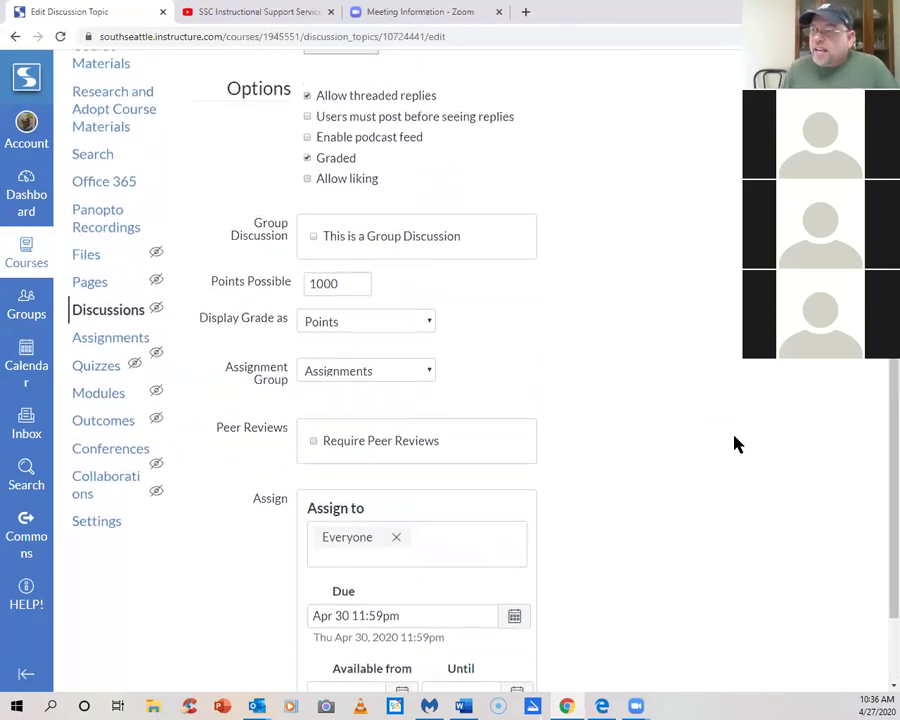
scroll(745, 420, "up", 10)
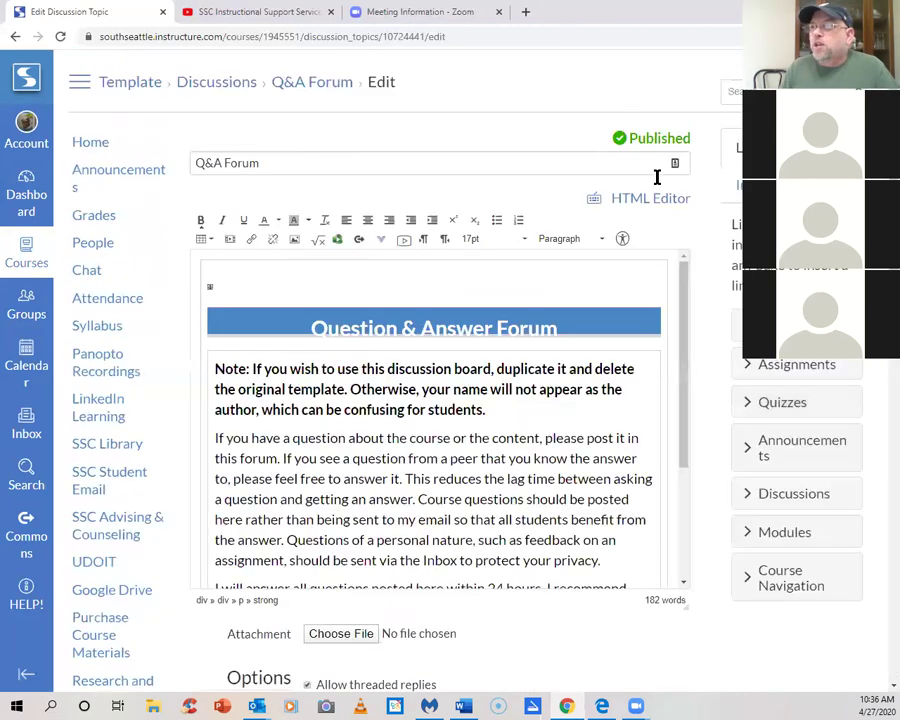
scroll(703, 405, "down", 12)
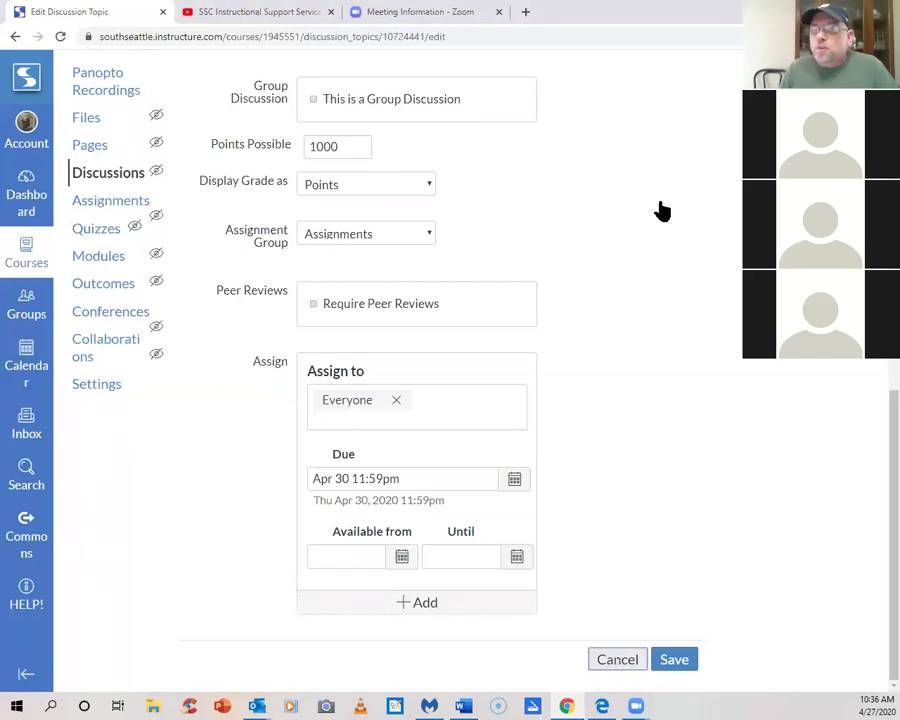
left_click(88, 145)
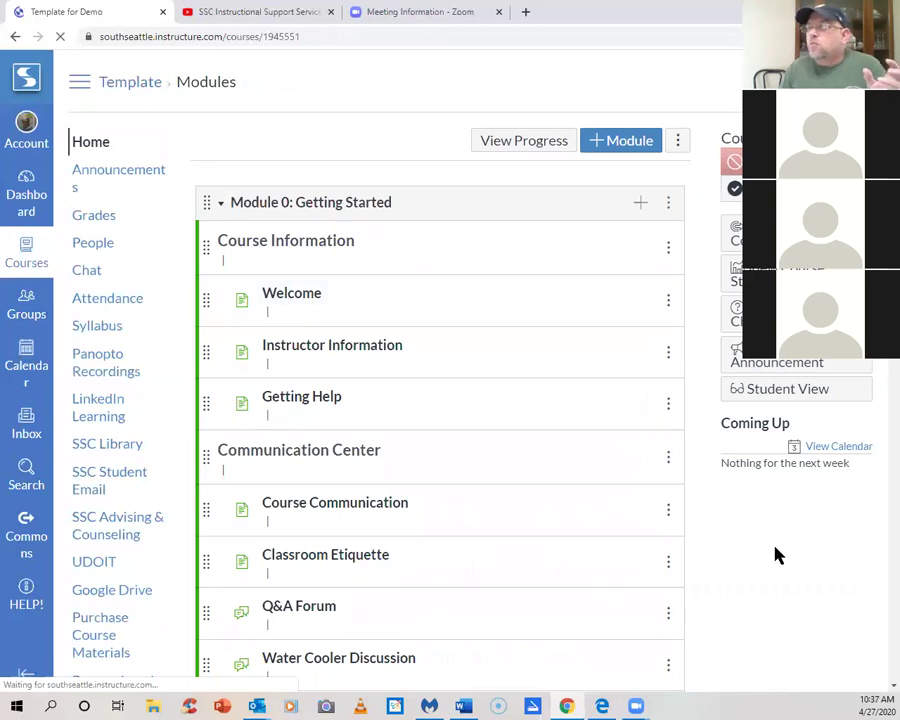
Find Module 1's Complete & Submit items in the module list and open Module 1: Assignment (TiLTed)
scroll(777, 553, "down", 5)
scroll(788, 530, "down", 3)
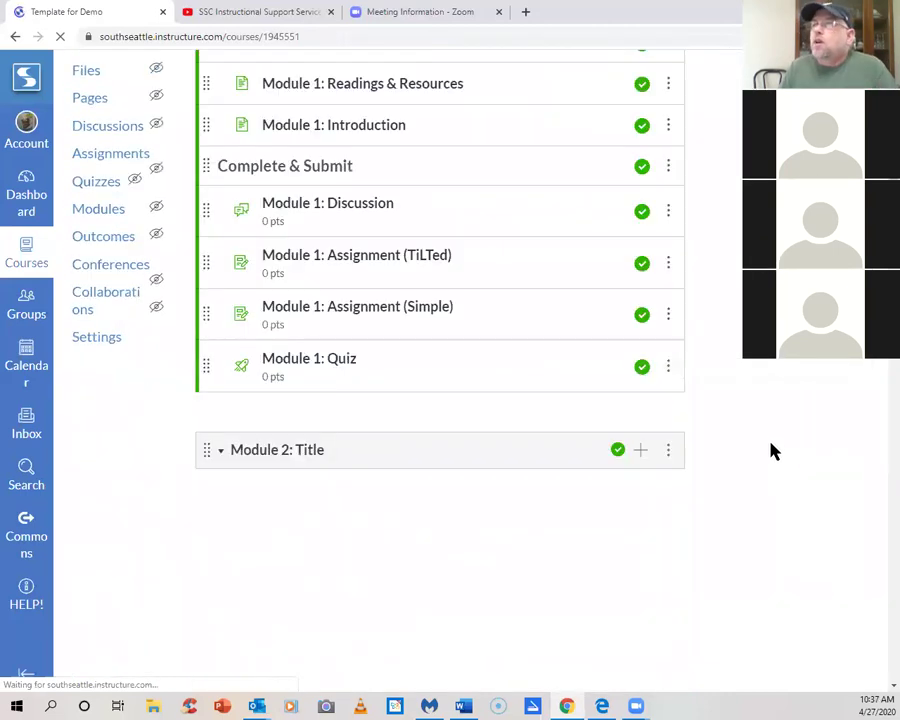
scroll(350, 432, "down", 2)
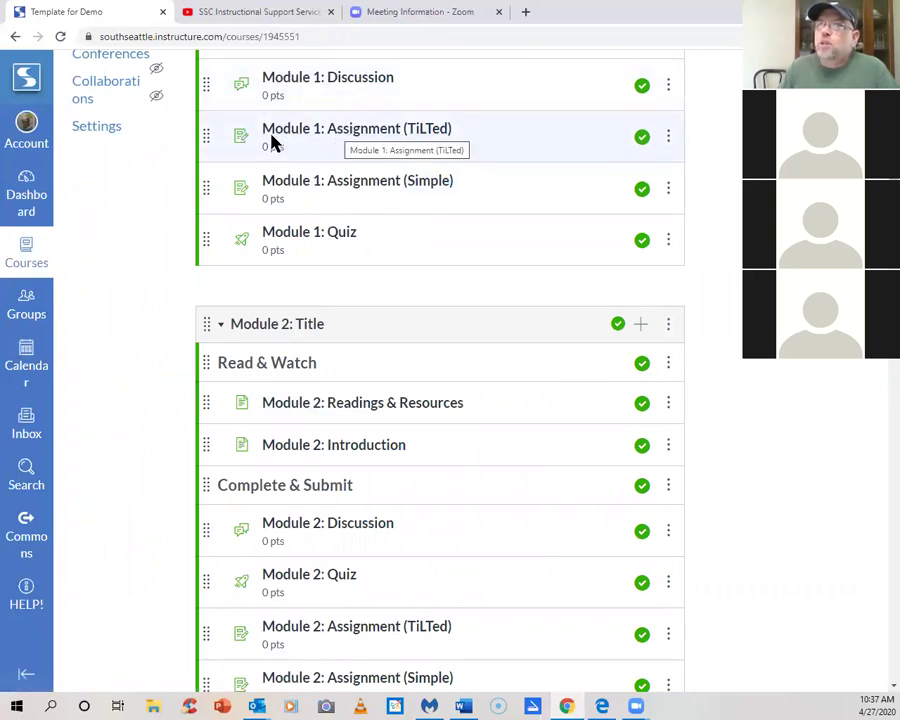
left_click(326, 138)
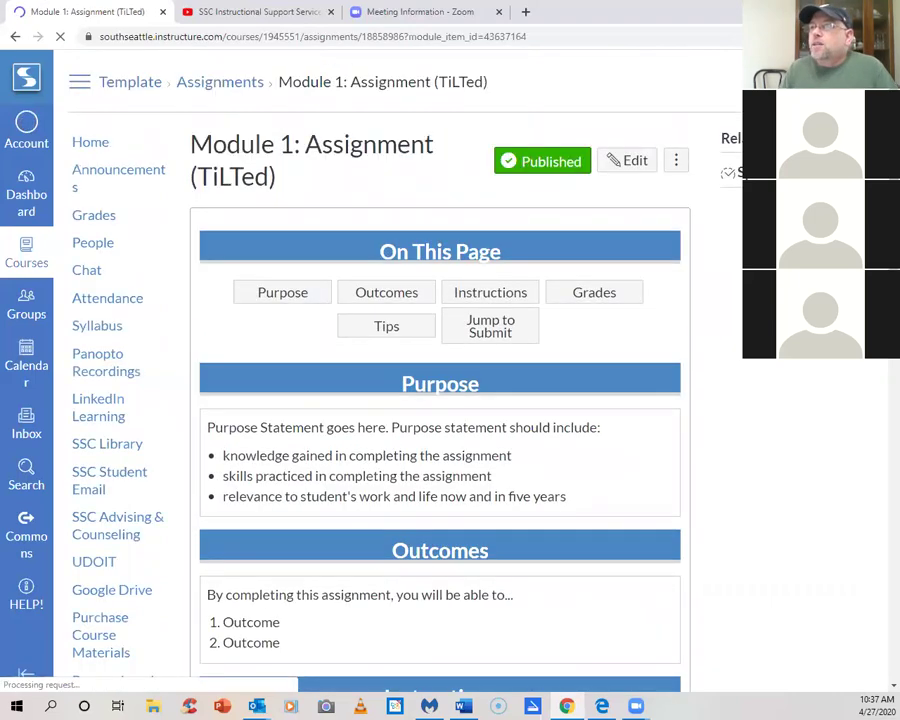
Read through the TiLTed assignment's page links, purpose, outcomes, instructions, grading and tips sections, down to its submission details
scroll(765, 422, "down", 12)
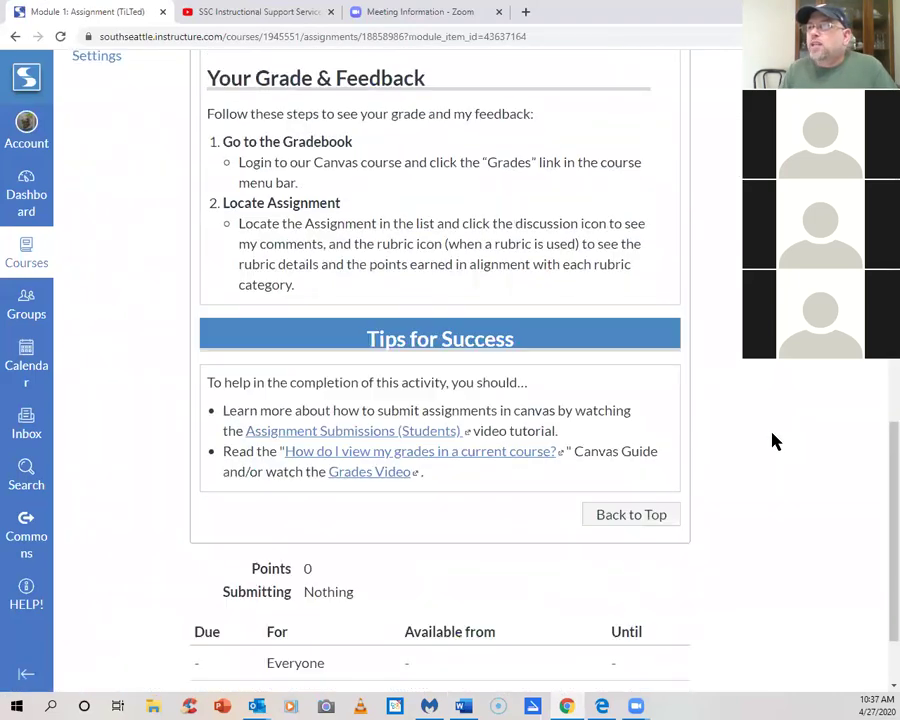
scroll(766, 443, "up", 12)
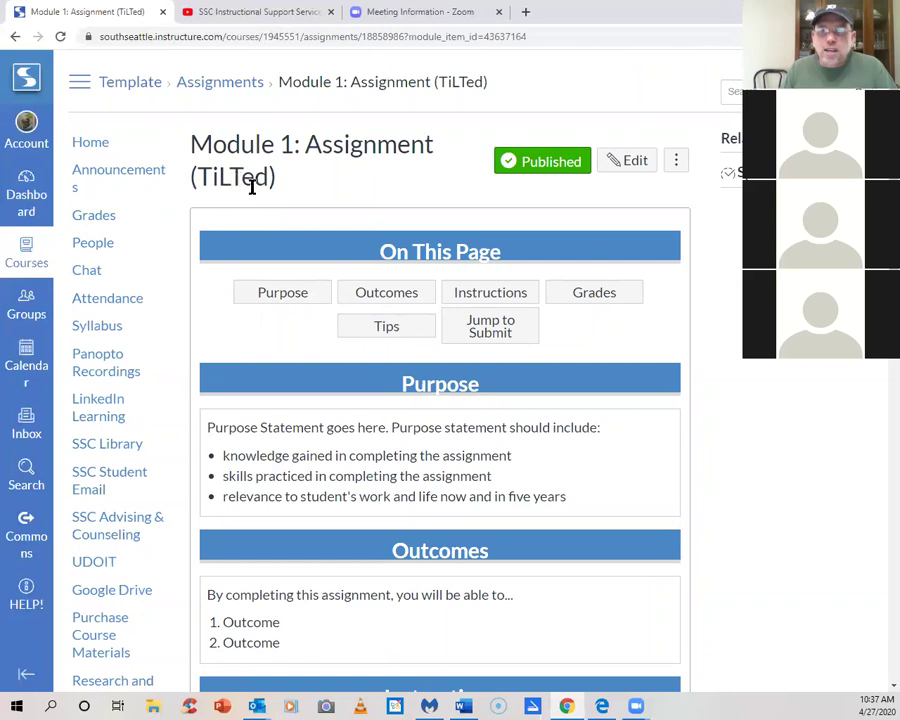
scroll(440, 400, "down", 2)
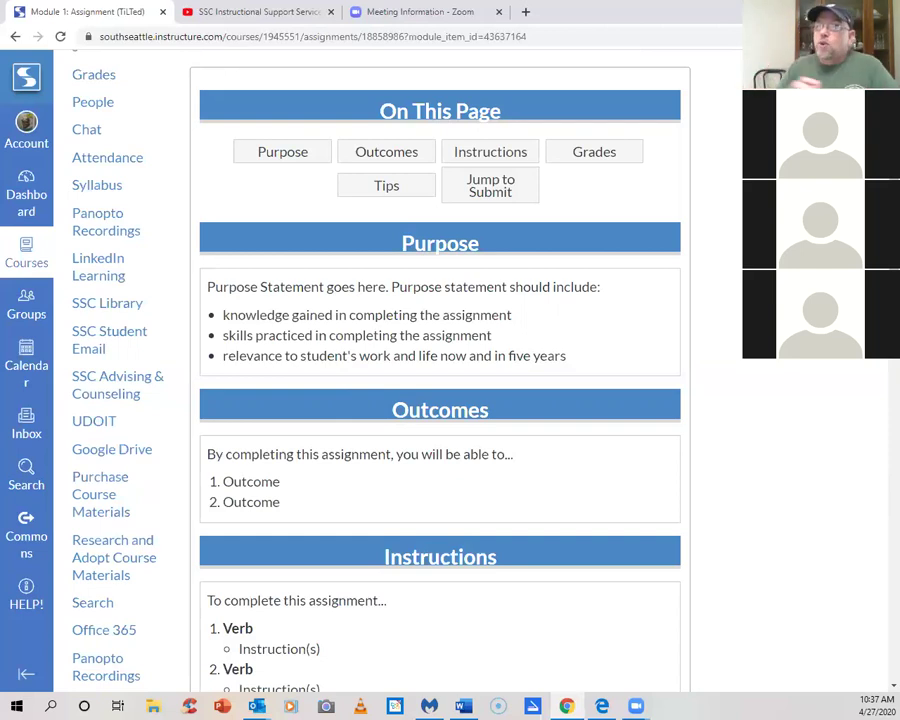
scroll(286, 150, "up", 3)
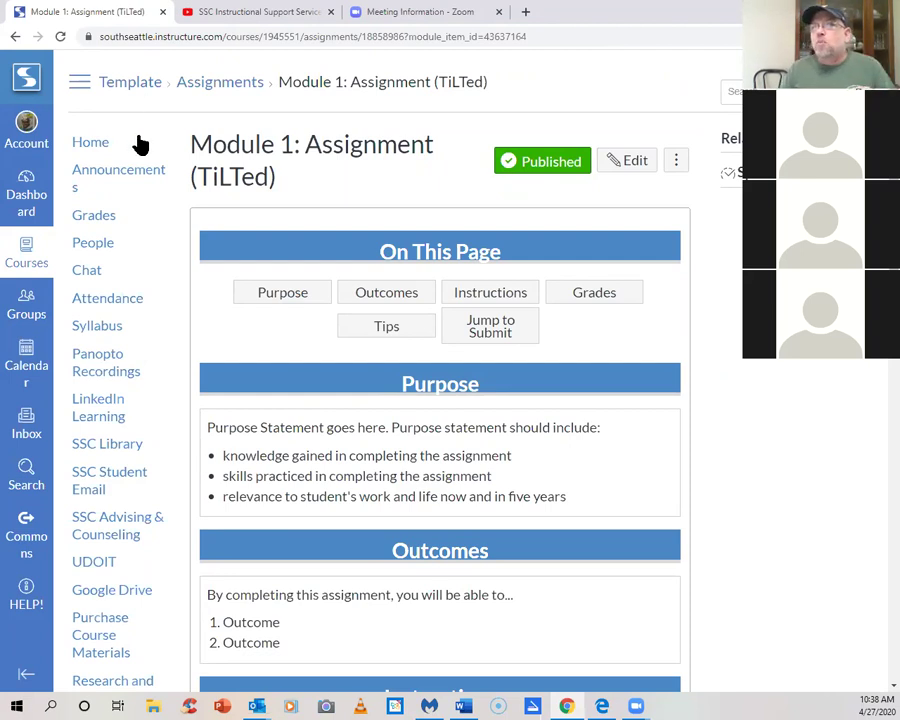
scroll(797, 484, "down", 6)
scroll(797, 484, "down", 5)
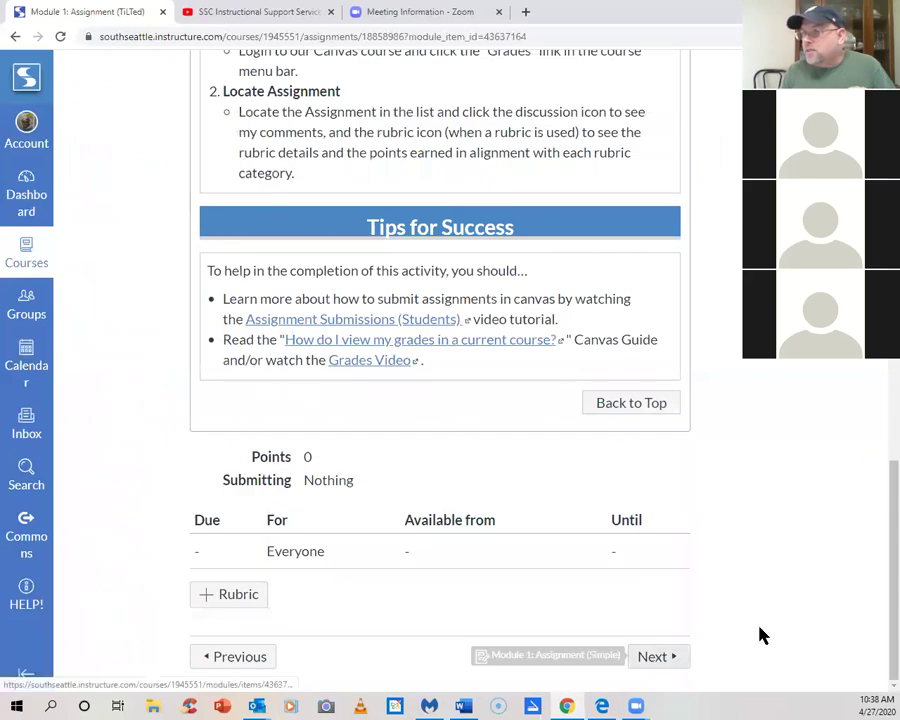
Move on to Module 1: Assignment (Simple) and examine its instructions and grading criteria
left_click(658, 656)
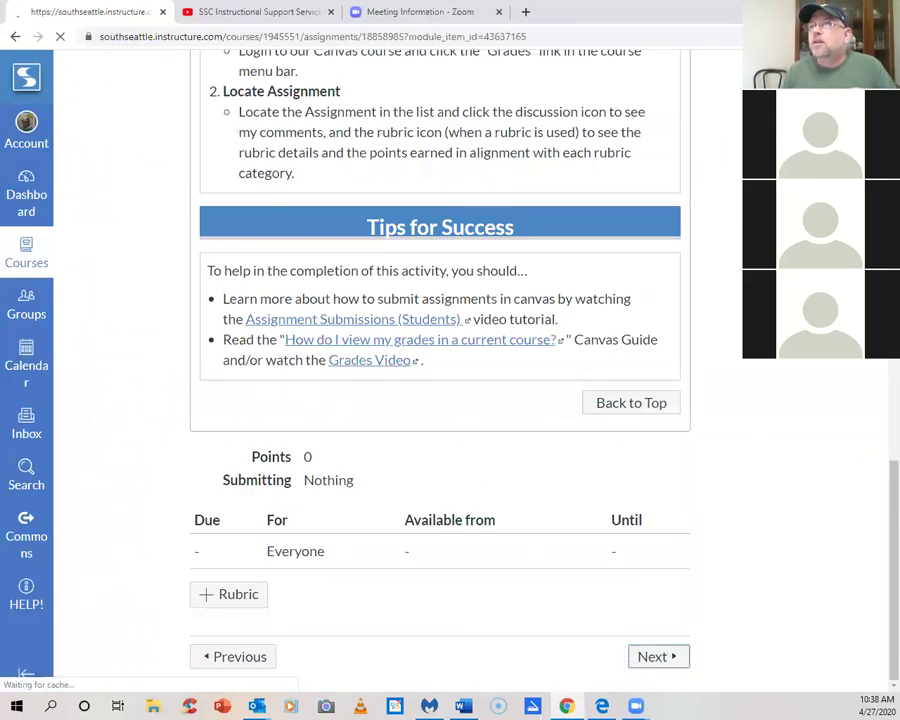
scroll(440, 400, "down", 3)
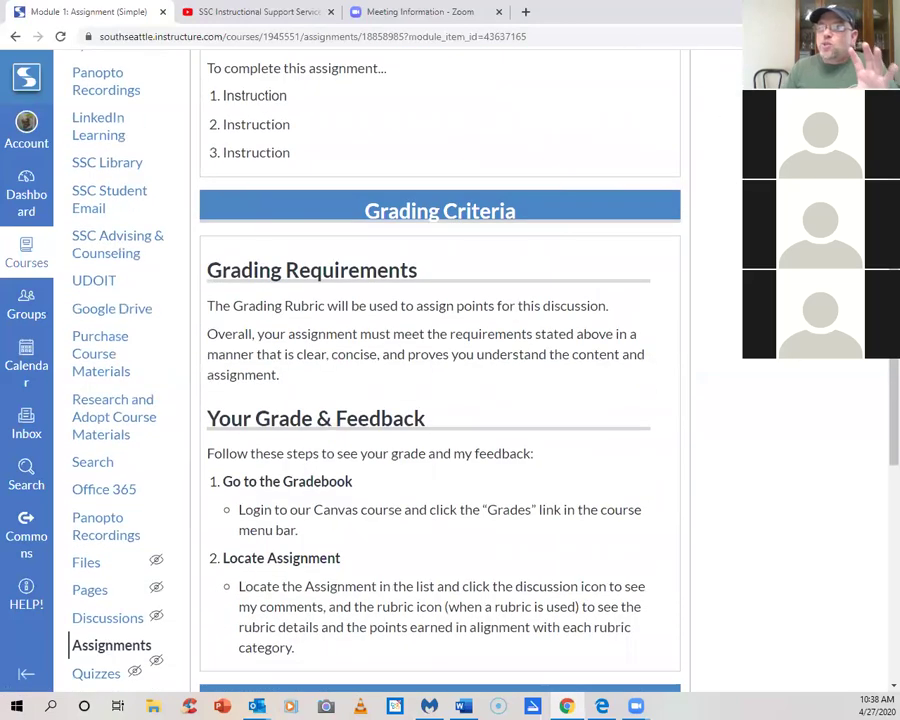
Examine the Simple assignment's grading criteria, tips for success and submission details, from the instructions down to the rubric option
scroll(428, 388, "down", 6)
scroll(428, 388, "up", 9)
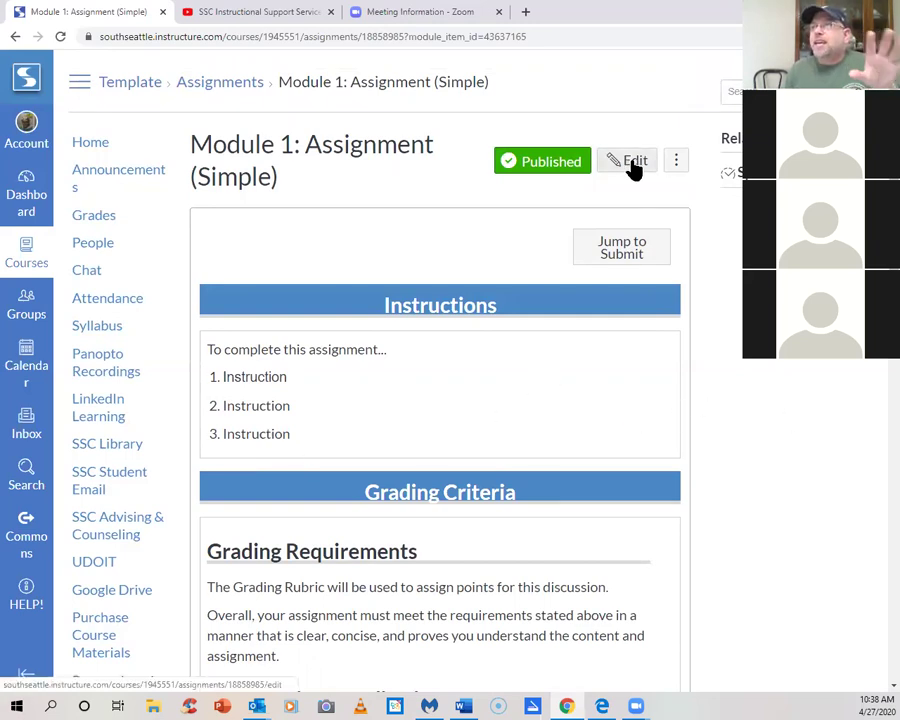
scroll(740, 352, "down", 1)
scroll(742, 352, "down", 2)
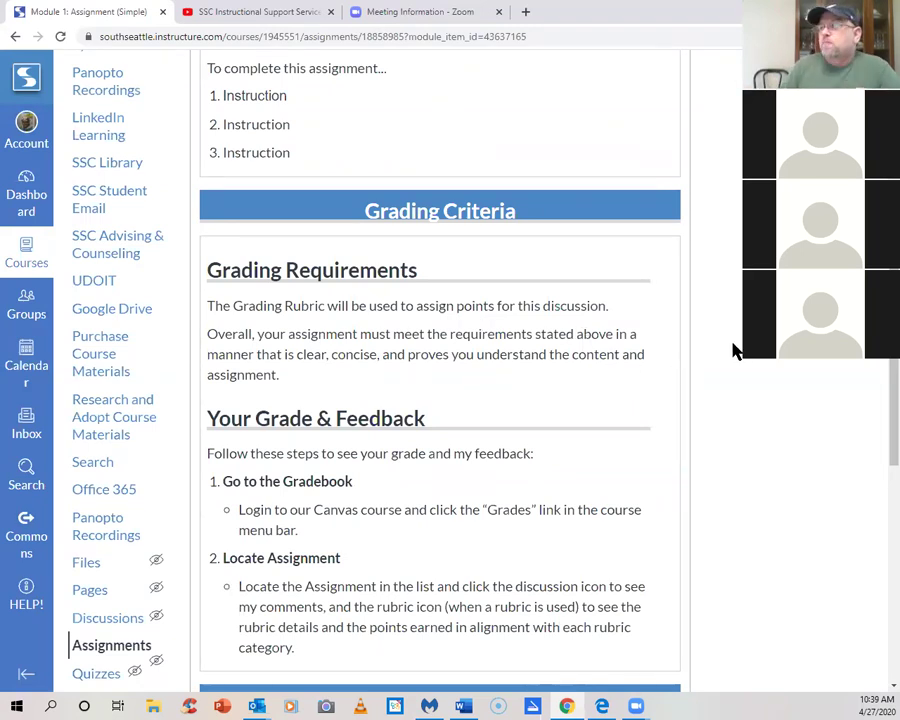
scroll(735, 350, "down", 2)
scroll(735, 350, "down", 2)
scroll(600, 250, "up", 2)
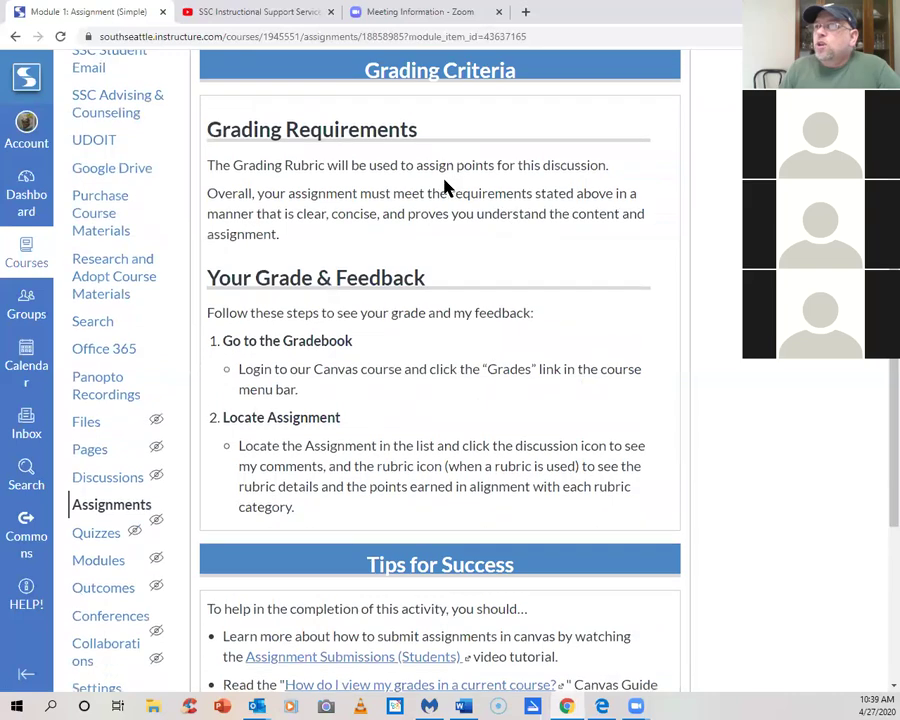
scroll(554, 362, "down", 5)
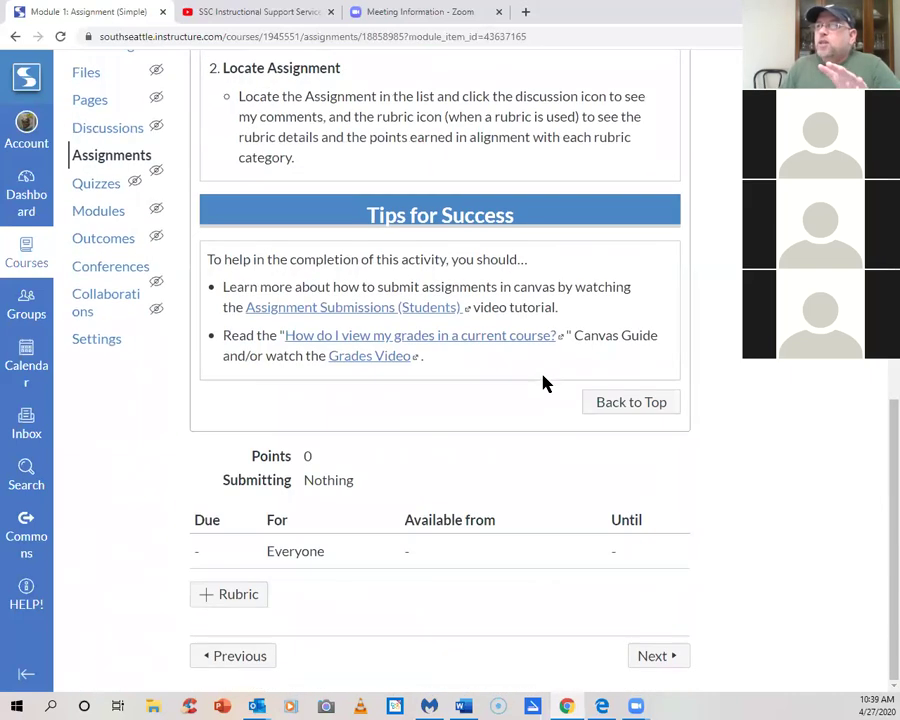
scroll(738, 373, "up", 10)
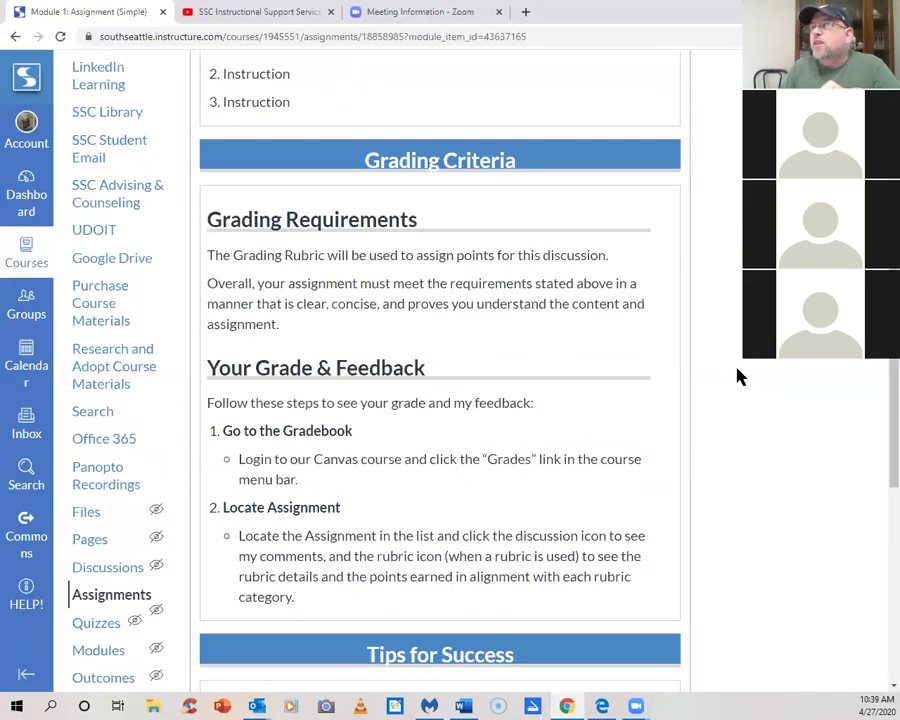
Edit Module 1: Assignment (Simple) and clear the entire template content from its description
left_click(637, 164)
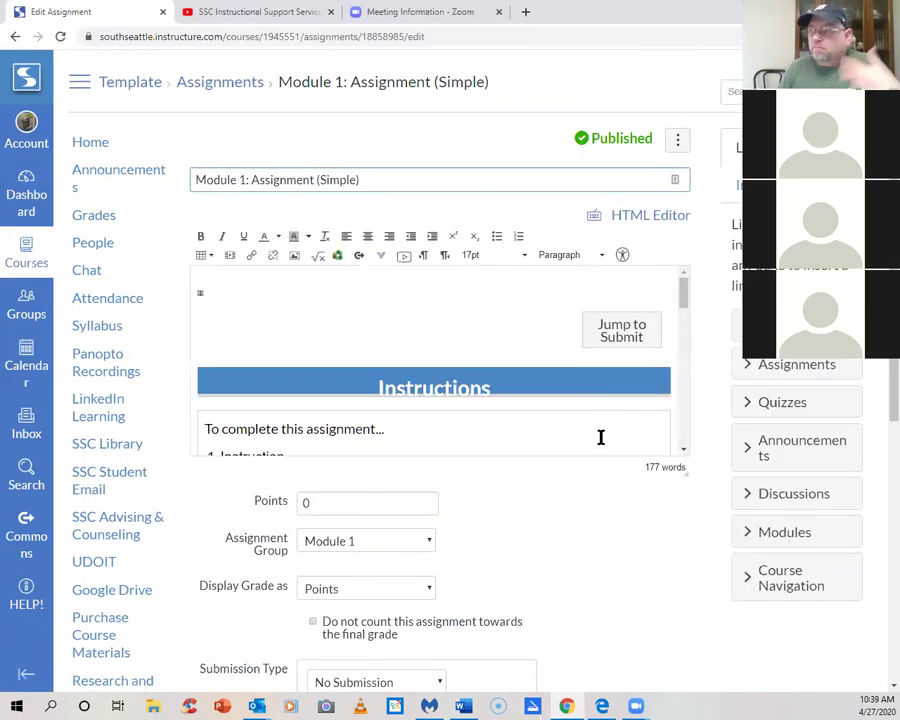
left_click(277, 331)
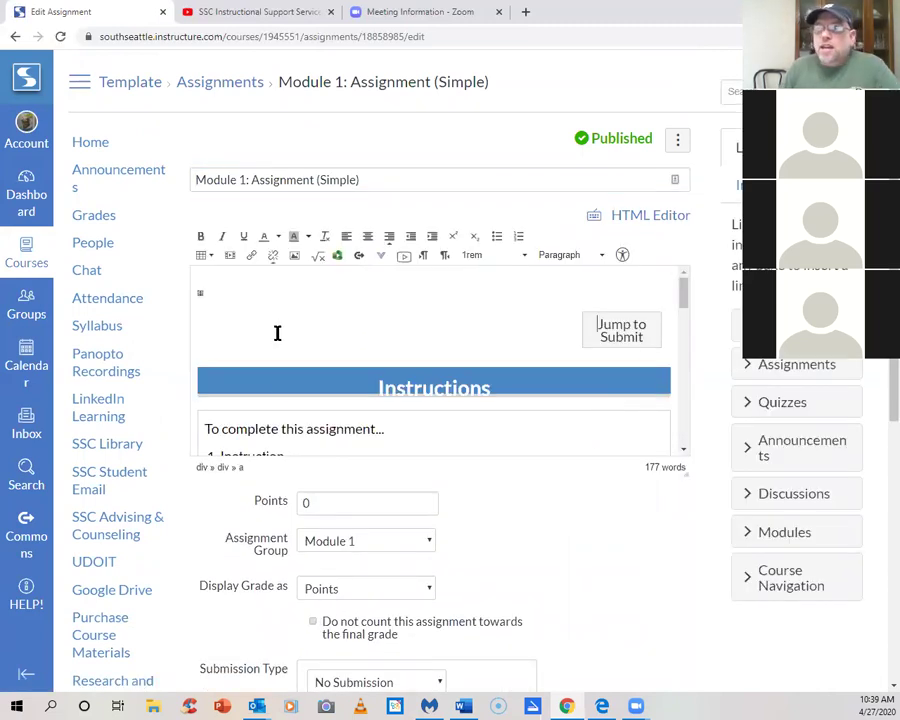
left_click(268, 428)
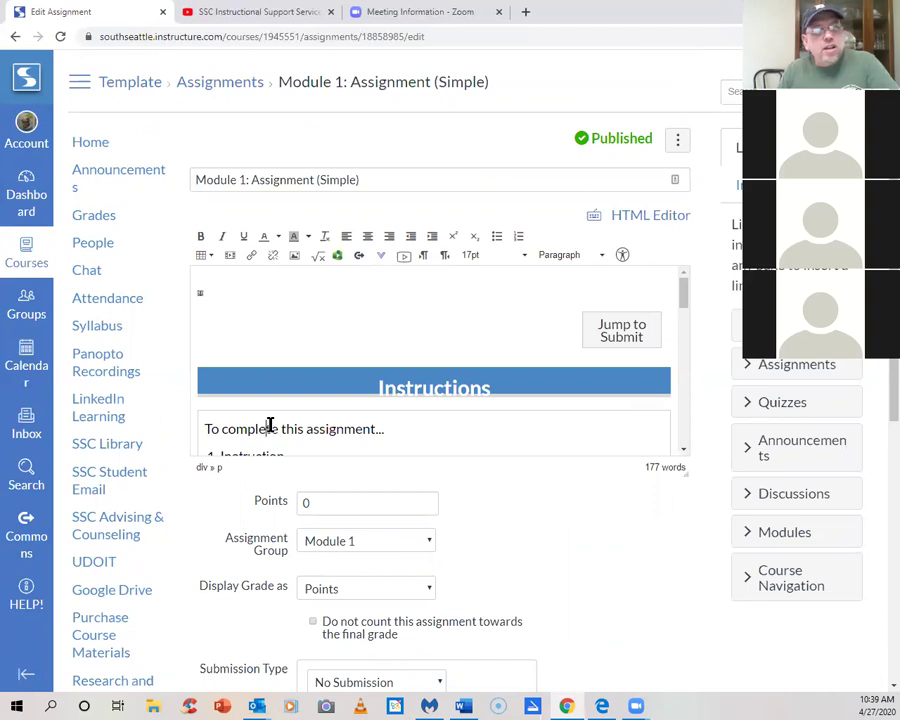
key("ctrl+a")
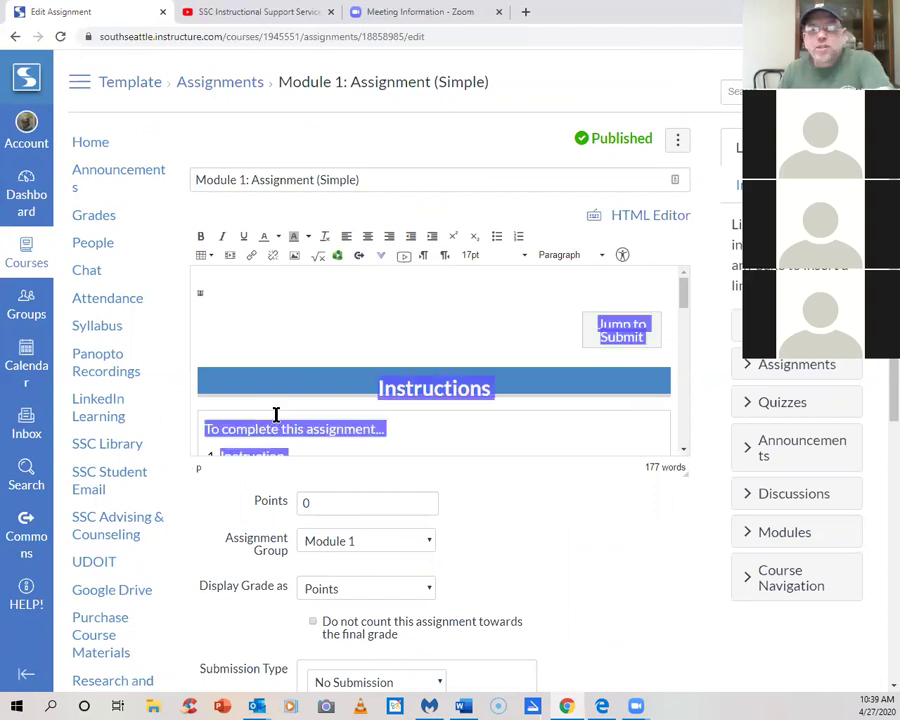
key("BackSpace")
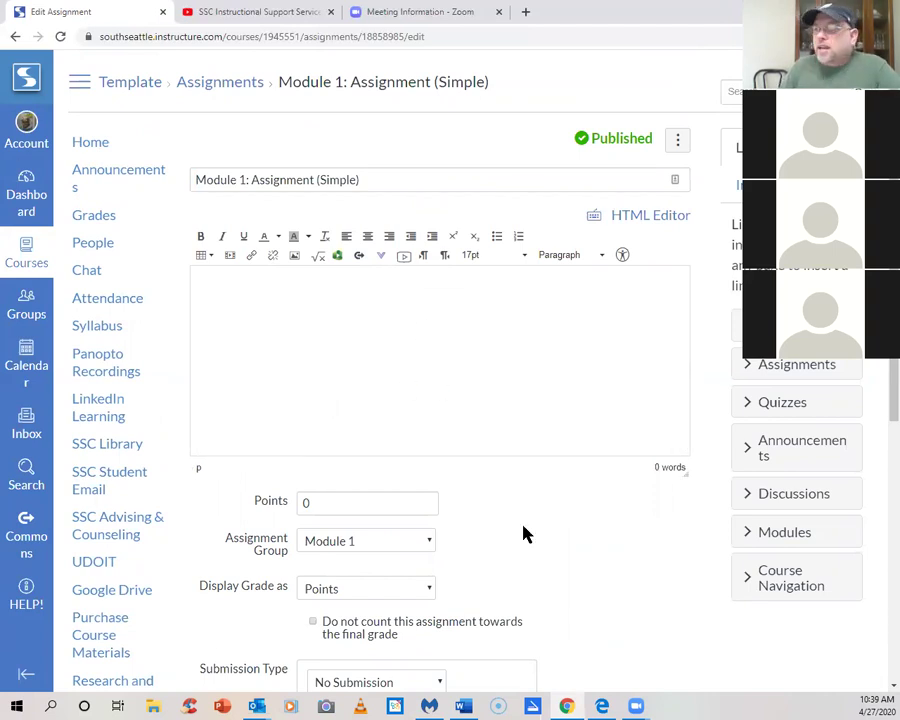
Copy all text from the open Word document into the empty assignment description and look over the pasted links
left_click(465, 707)
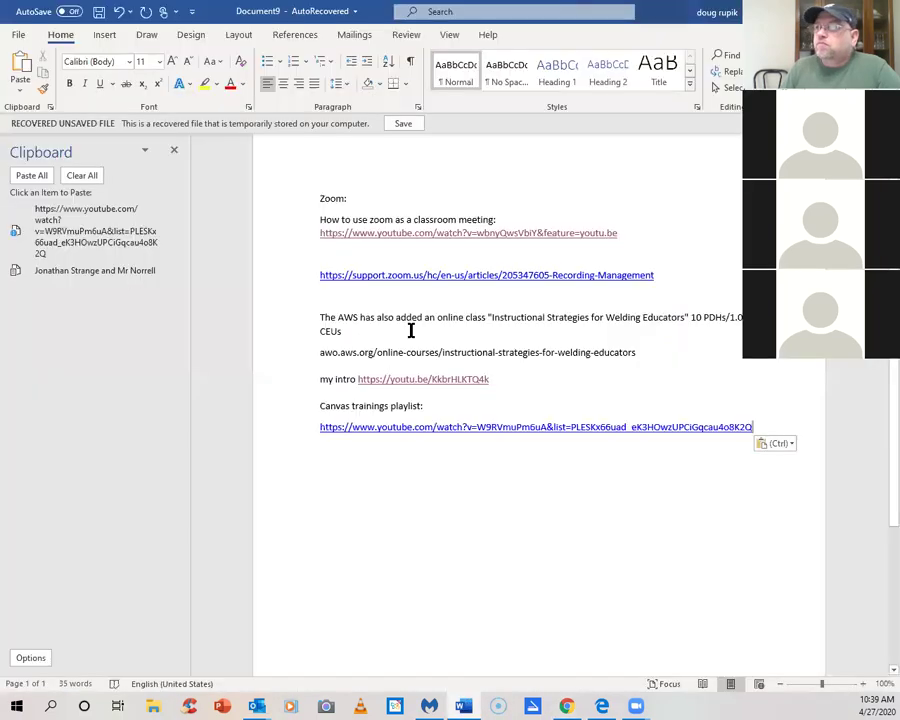
key("ctrl+a")
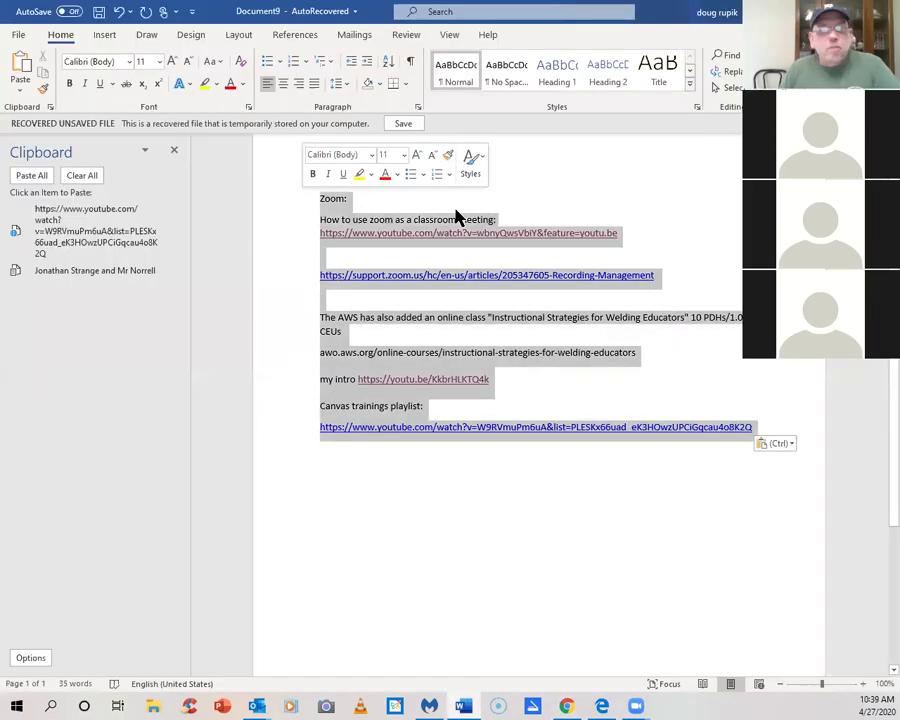
key("ctrl+c")
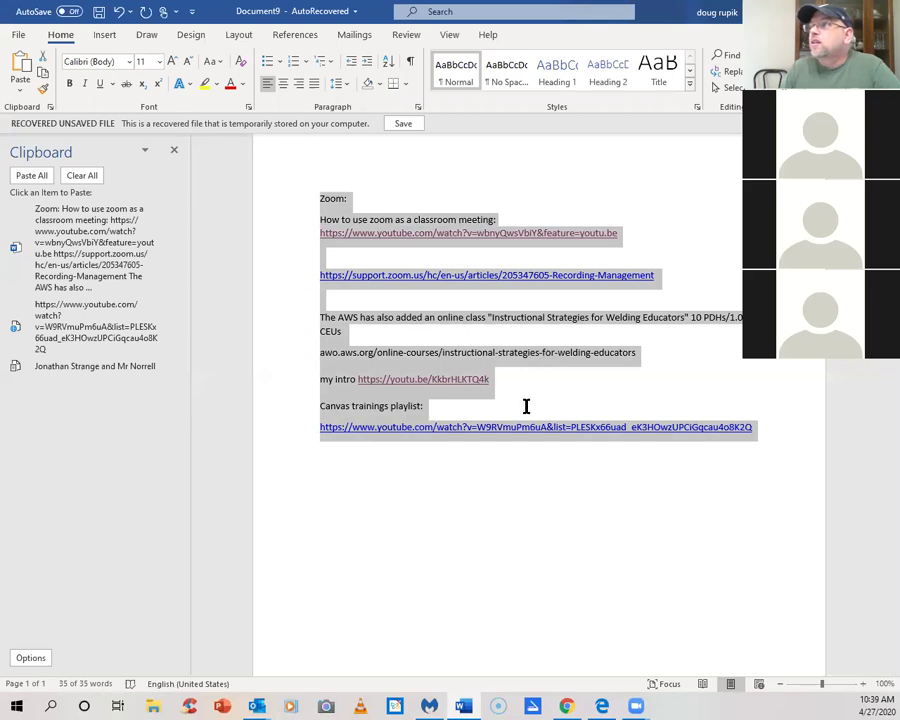
key("alt+Tab")
left_click(293, 327)
key("ctrl+v")
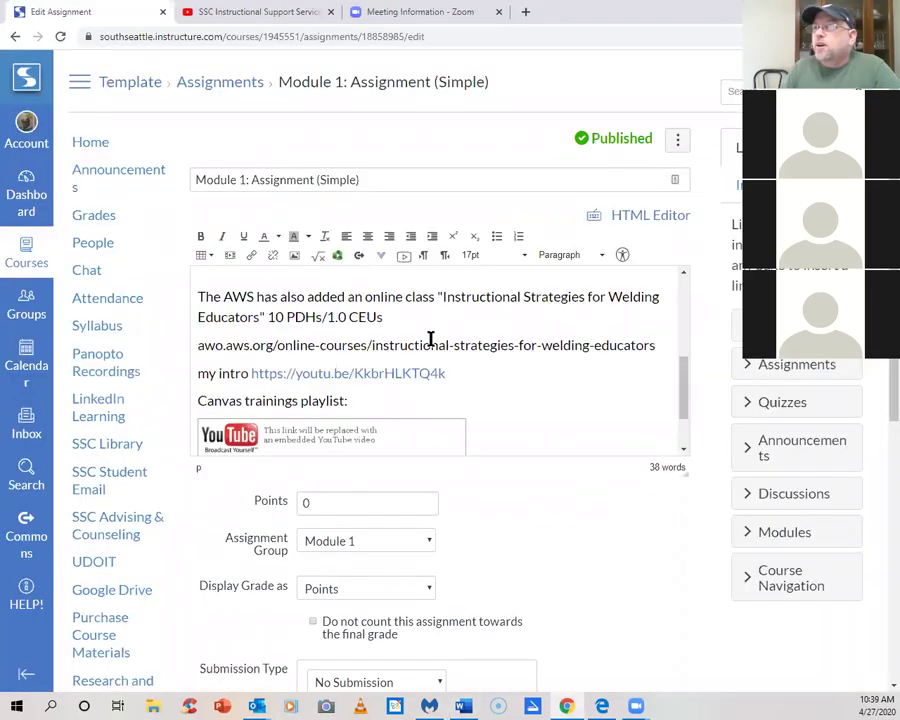
left_click_drag(683, 396, 686, 327)
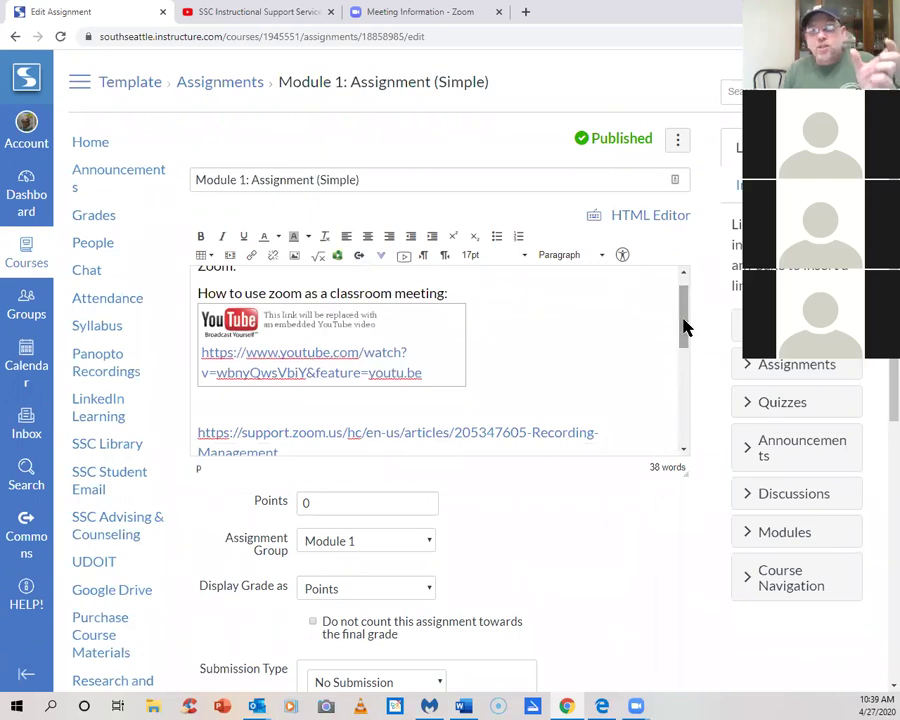
left_click_drag(683, 327, 675, 315)
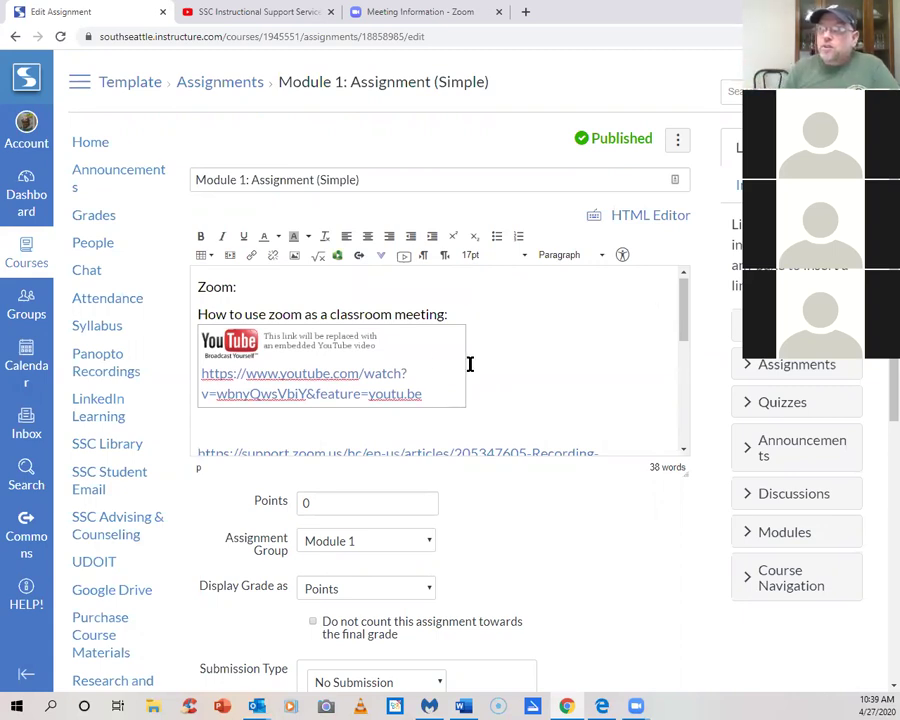
left_click_drag(683, 316, 679, 418)
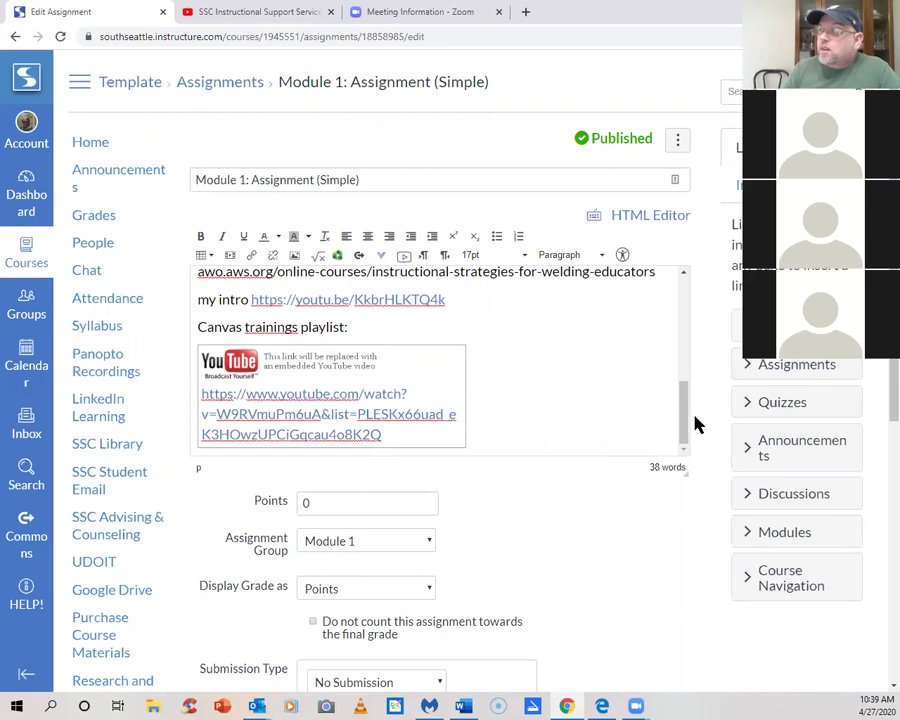
Set the assignment's points to 5 and open the due date calendar
scroll(686, 426, "down", 3)
double_click(302, 360)
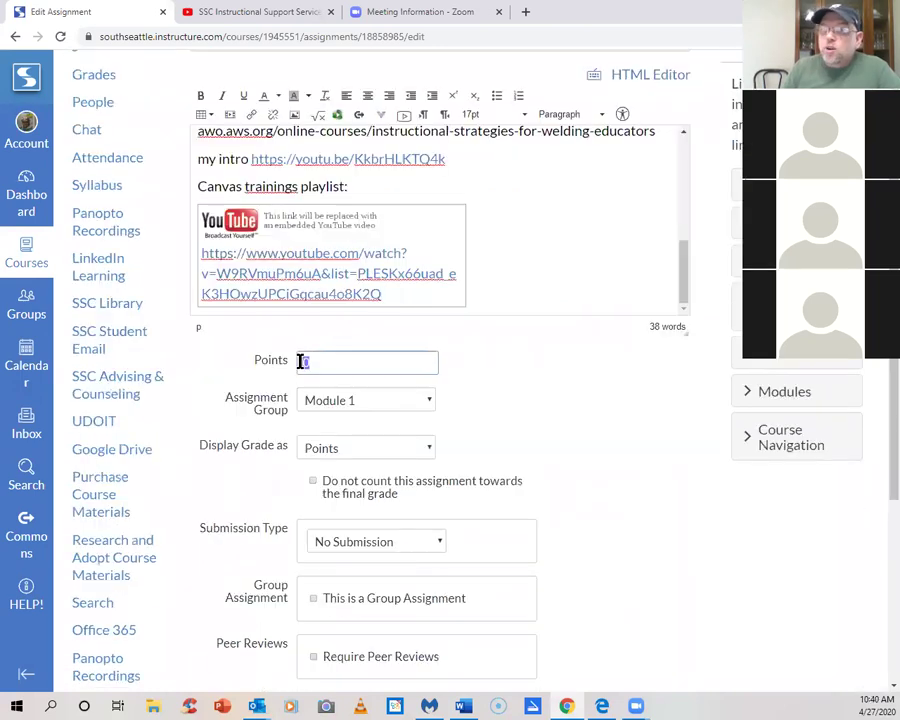
type("5")
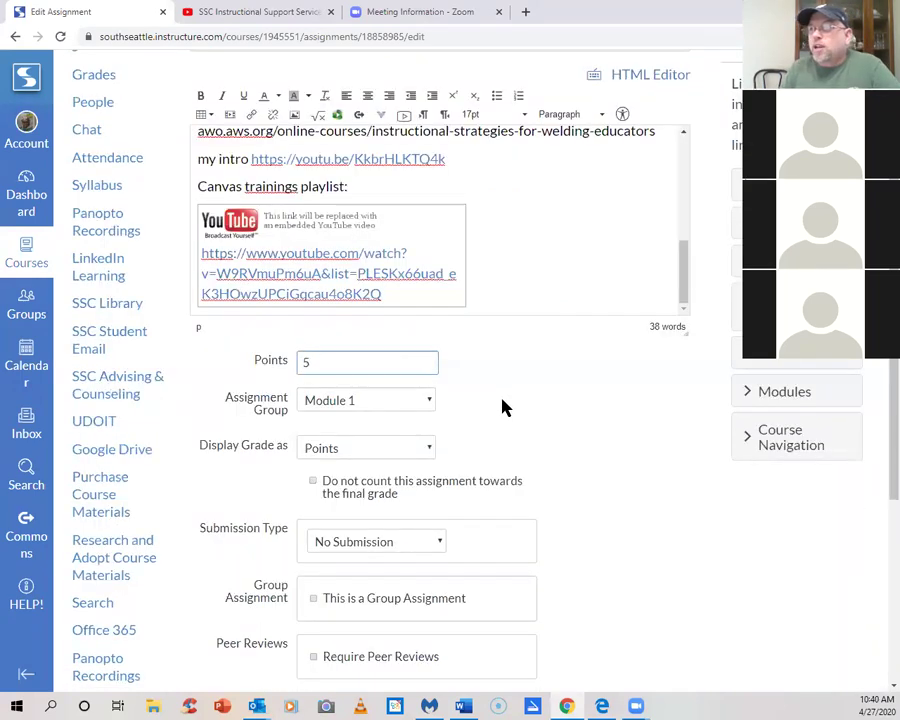
scroll(558, 408, "down", 2)
scroll(650, 380, "down", 1)
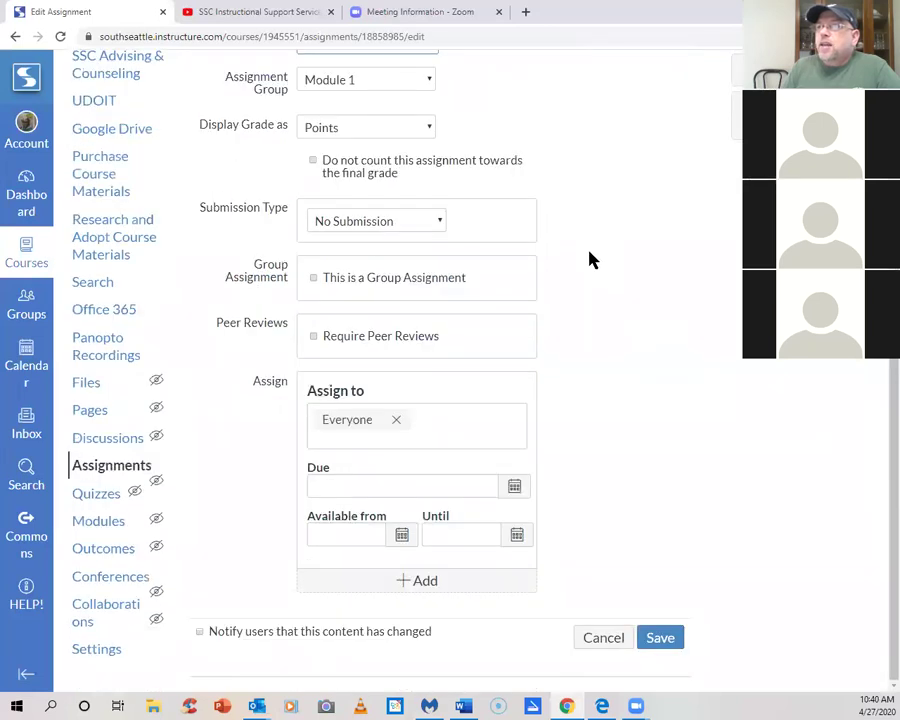
left_click(516, 485)
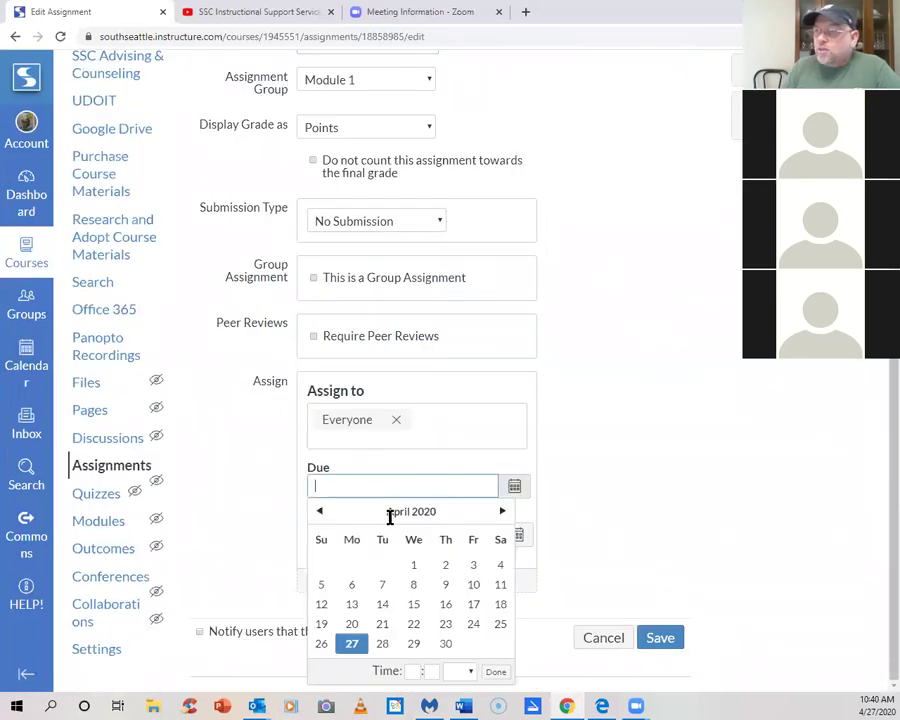
scroll(643, 361, "up", 3)
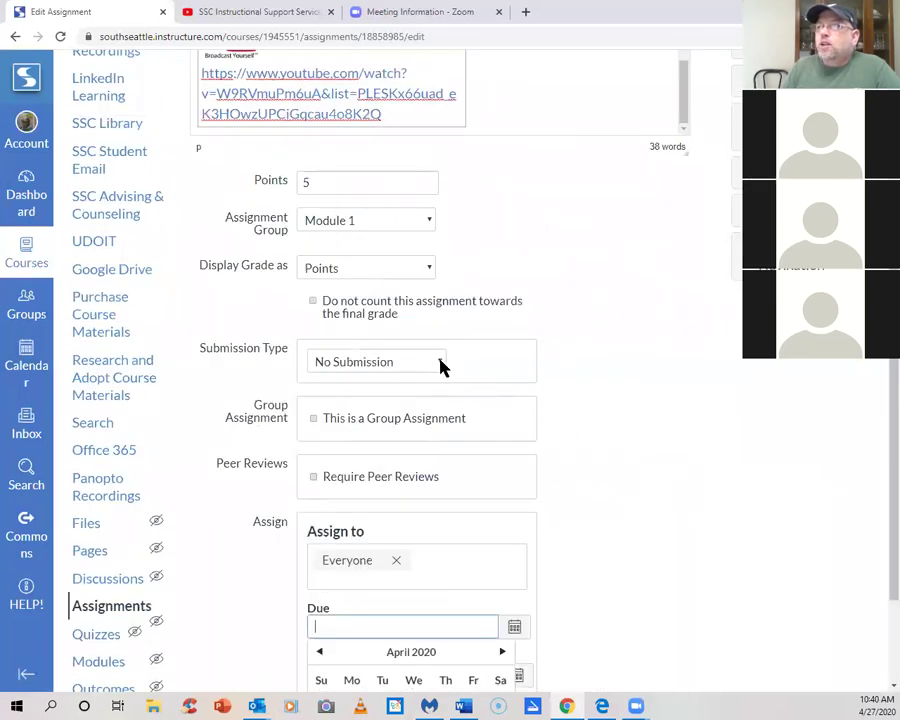
Set the submission type to Online with Text Entry, Website URL, Media Recordings and File Uploads enabled, and cancel the assignment edits
left_click(436, 367)
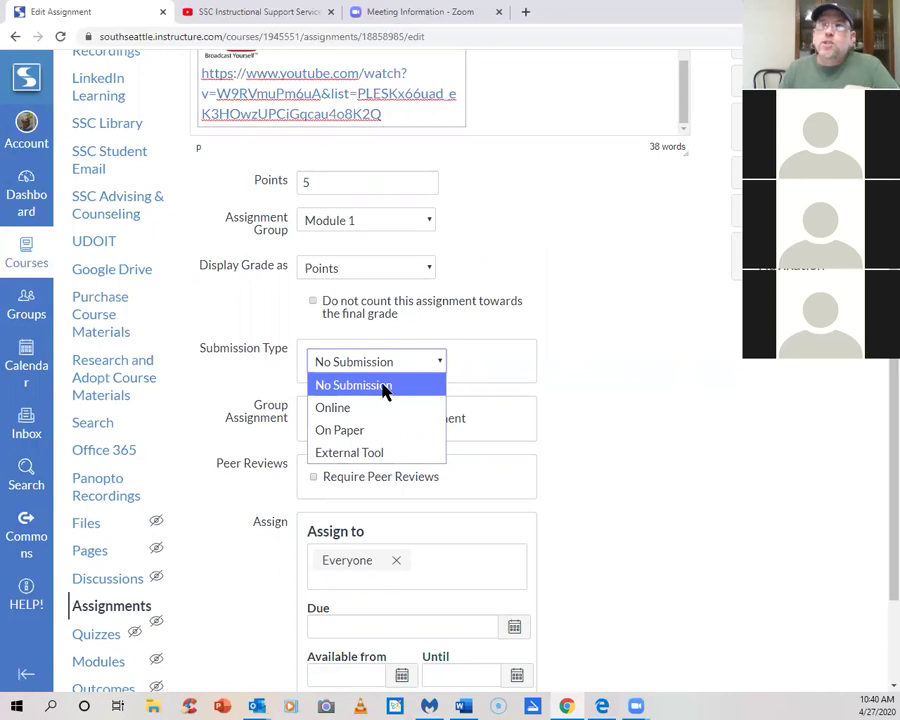
left_click(346, 408)
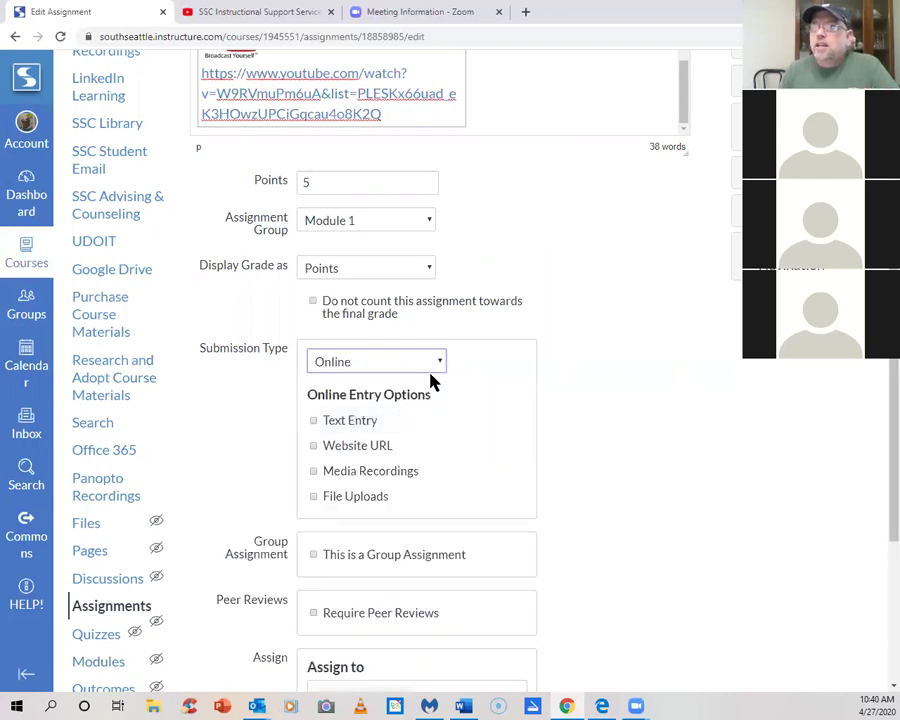
left_click(312, 422)
left_click(313, 446)
left_click(313, 472)
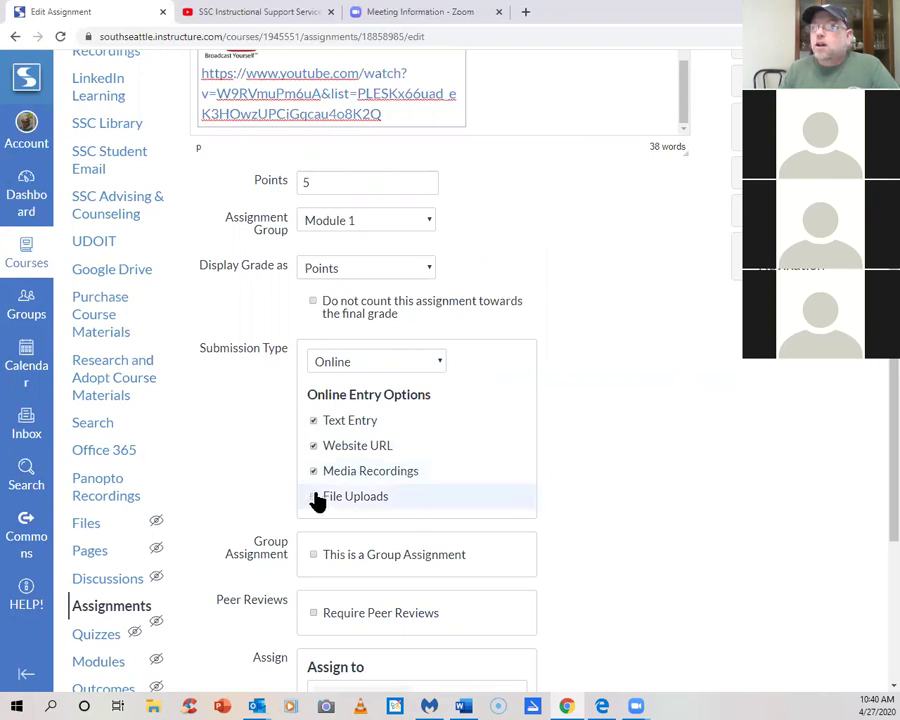
left_click(313, 497)
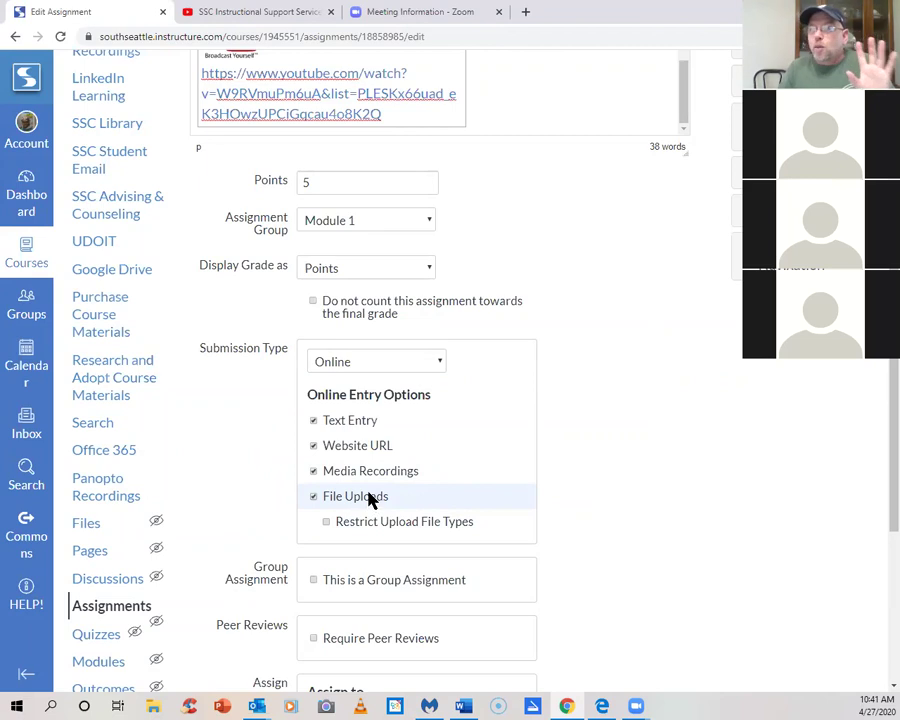
scroll(655, 503, "down", 5)
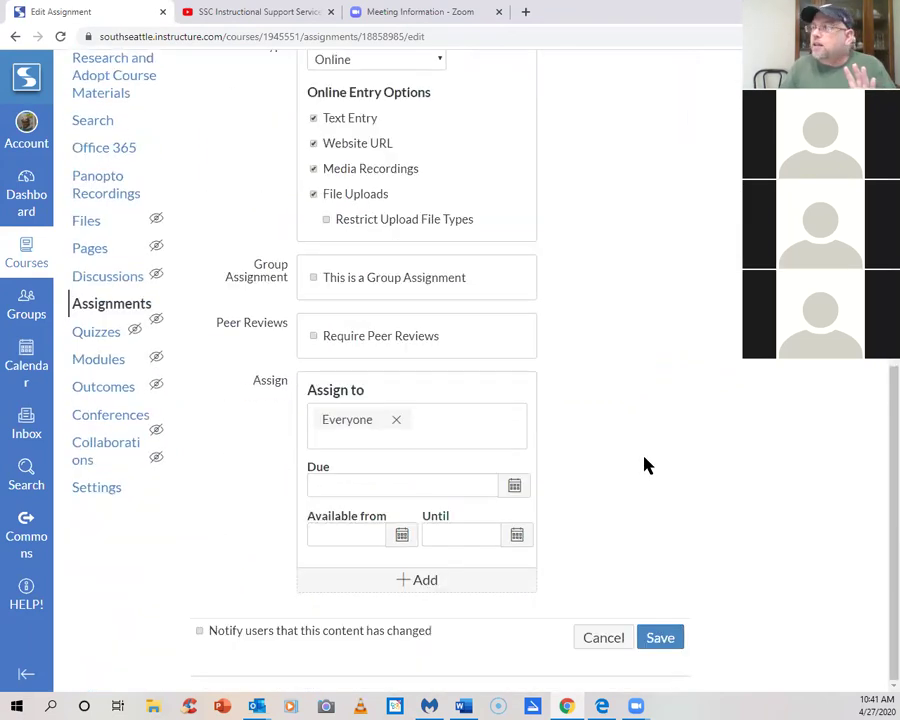
left_click(620, 637)
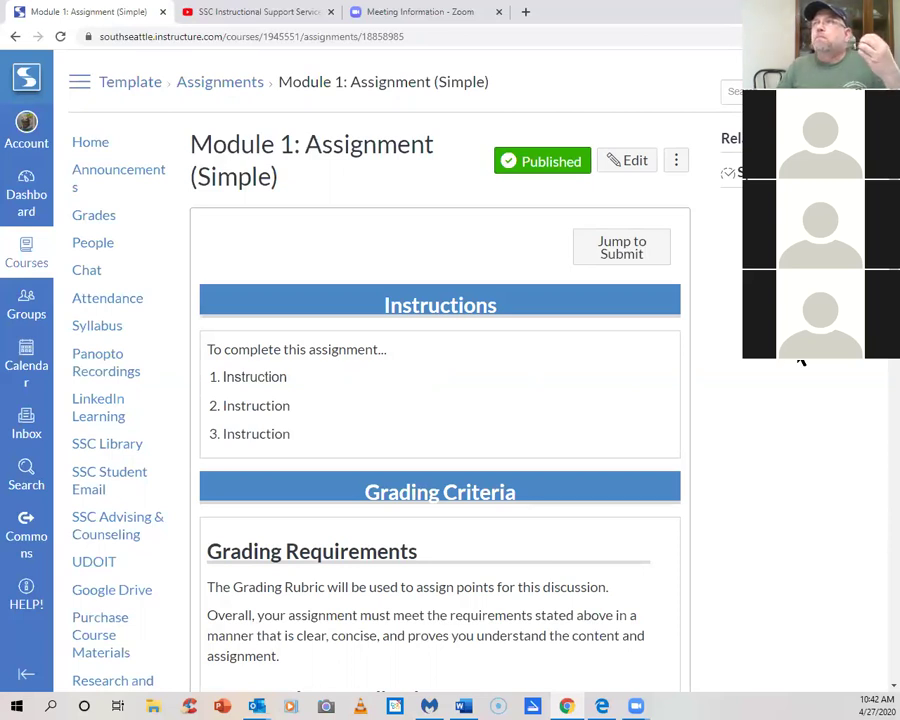
From the course home page, open Module 1: Quiz and look over its settings and availability details
scroll(785, 362, "down", 9)
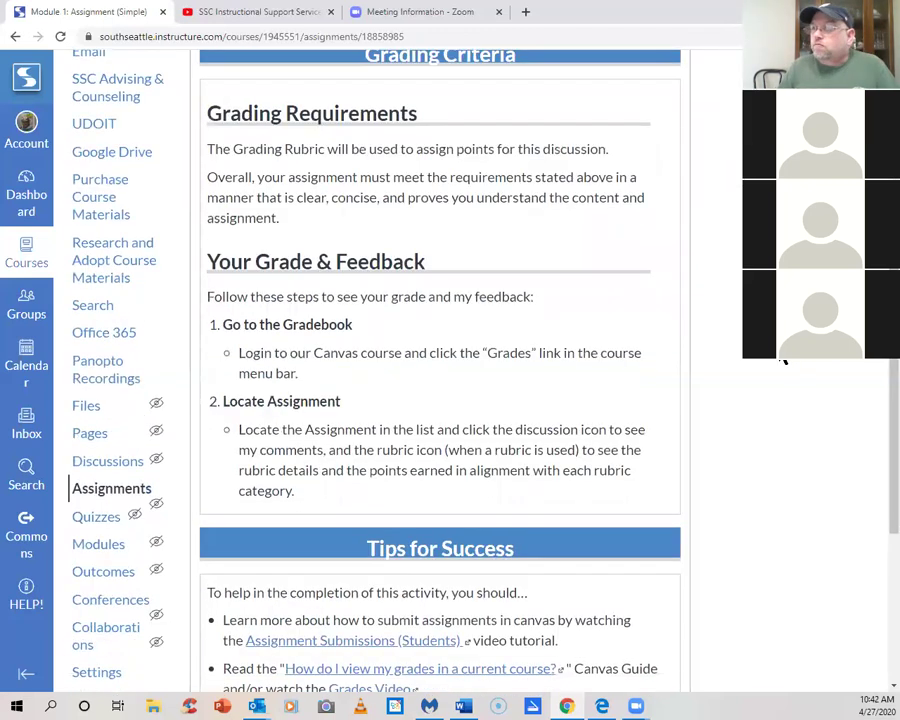
scroll(785, 362, "up", 9)
left_click(90, 143)
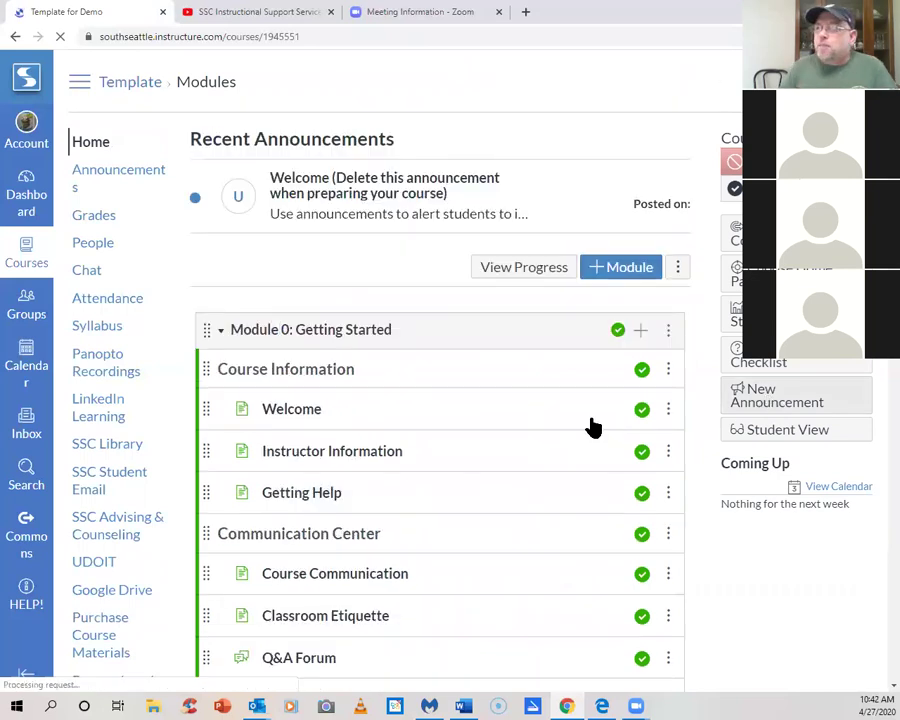
scroll(702, 442, "down", 3)
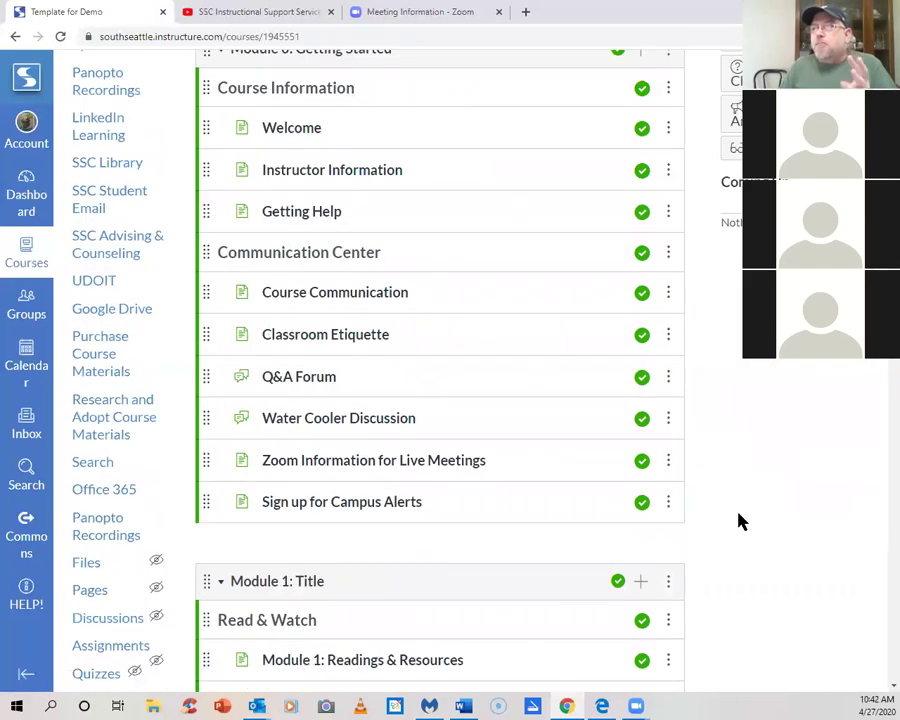
scroll(740, 516, "down", 6)
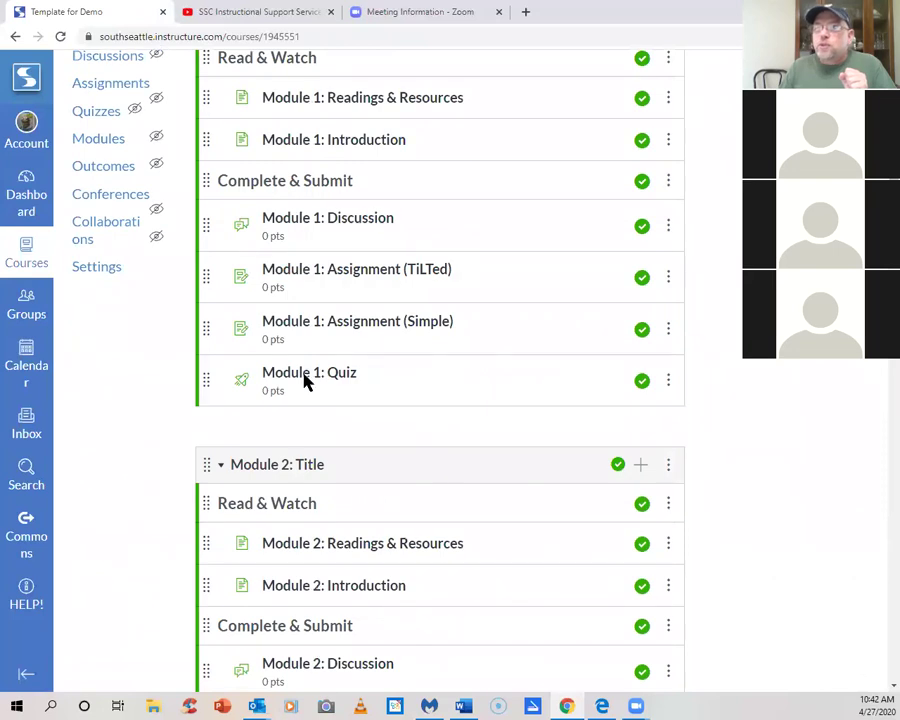
left_click(298, 376)
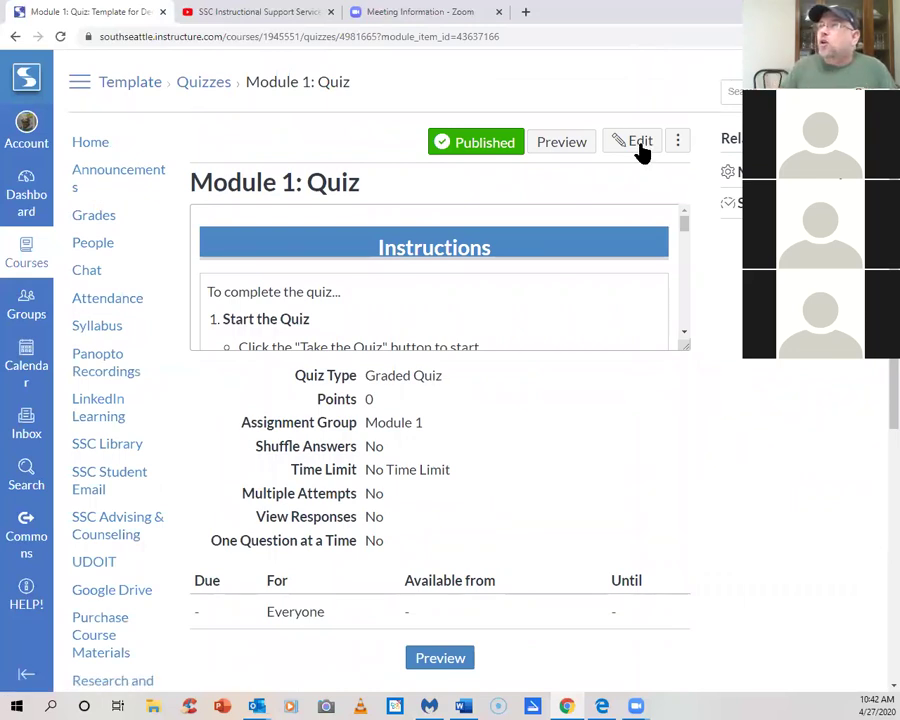
scroll(805, 368, "down", 5)
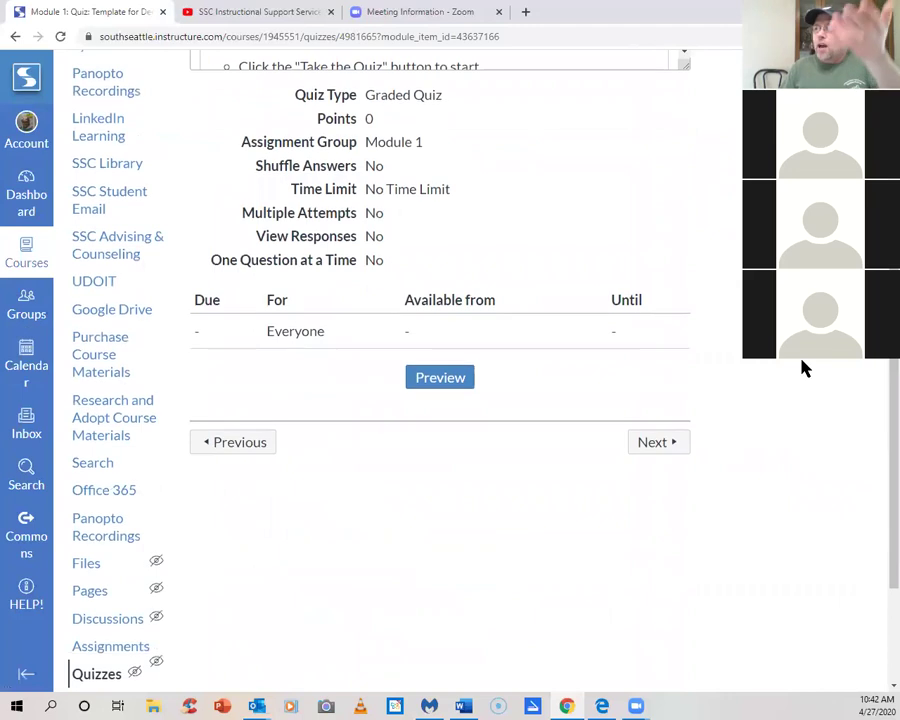
scroll(805, 368, "up", 5)
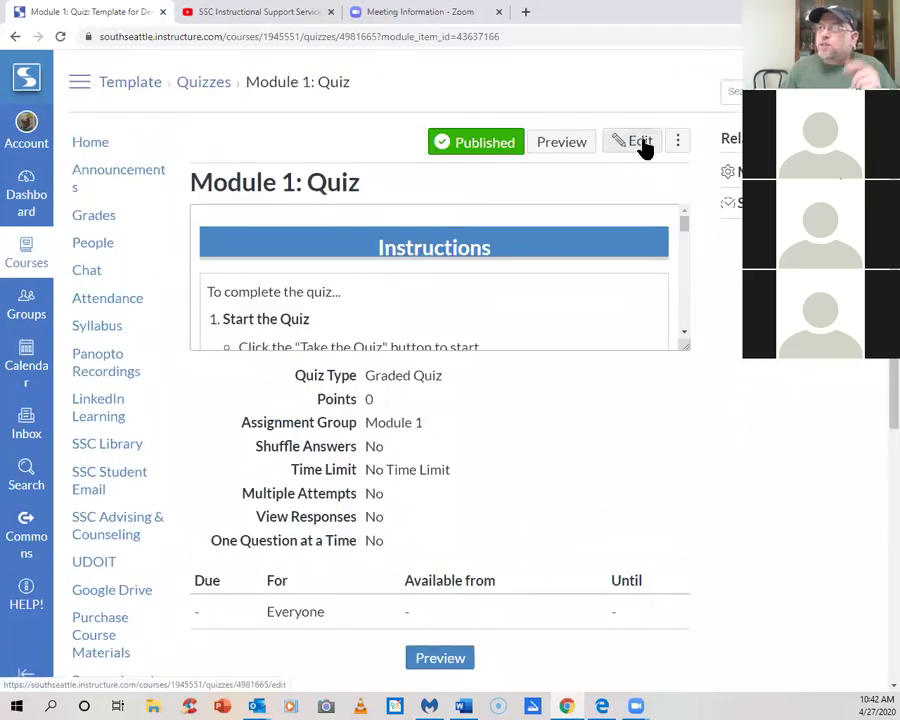
Open Module 1: Quiz for editing and read through its instructions to the end of the Tips for Success section
left_click(634, 146)
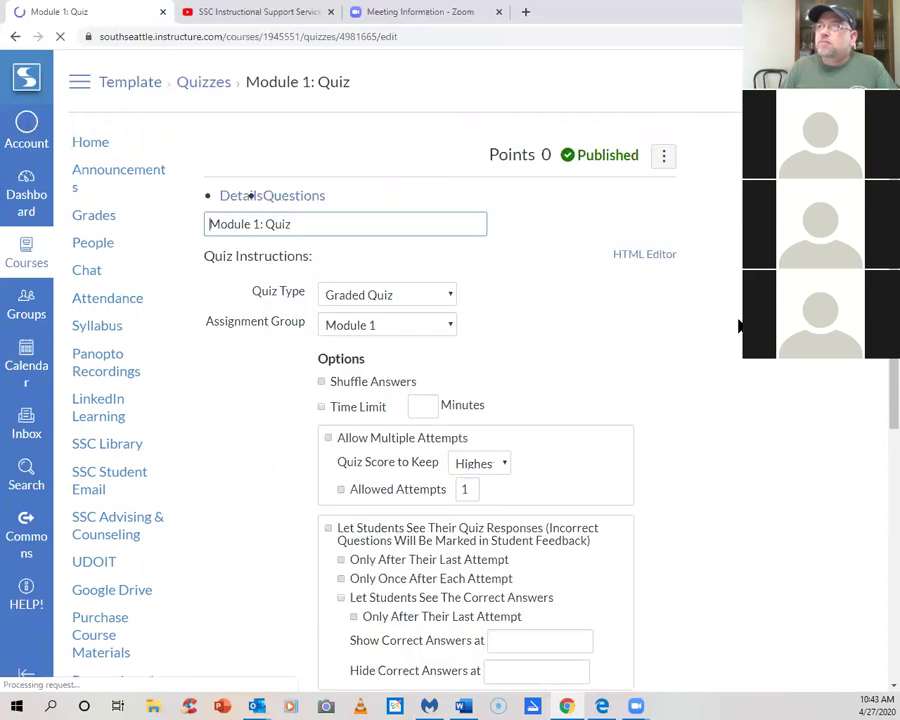
scroll(740, 325, "down", 2)
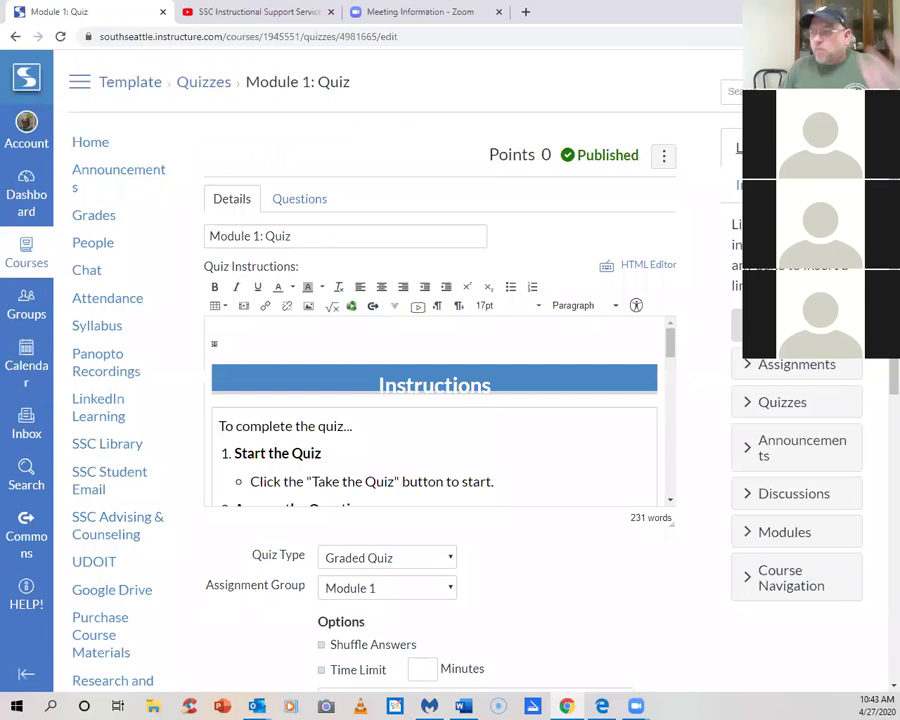
scroll(670, 350, "down", 3)
left_click_drag(670, 370, 675, 495)
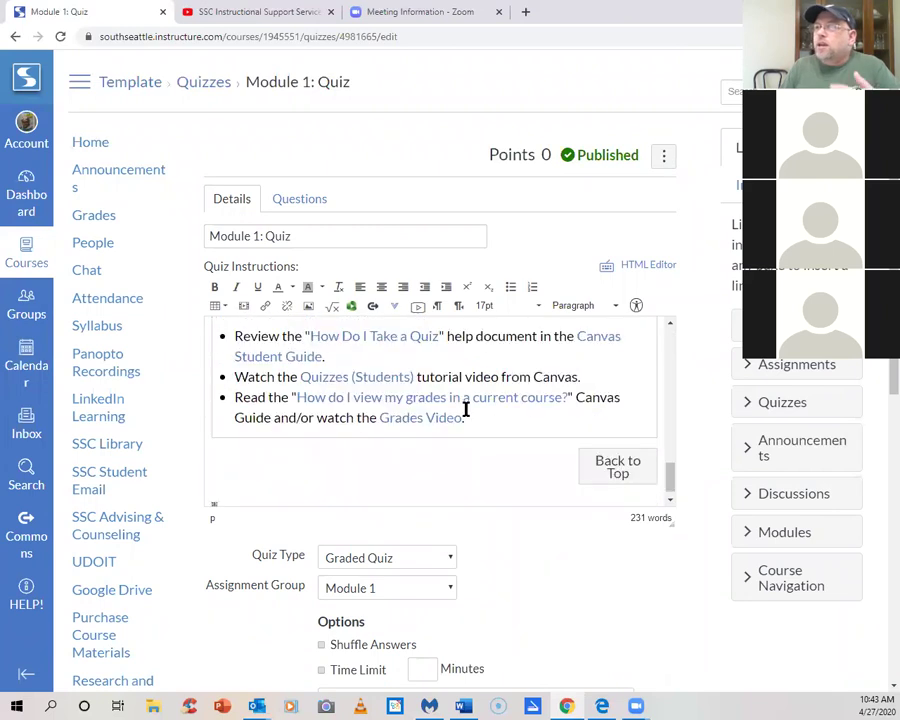
Replace the end of the Tips for Success list, from "Student Guide" onward, with the filler text "fsdfhfgndfgdfghfghsfhsffhsgfhsfhfghsfh"
left_click_drag(492, 420, 275, 352)
key("BackSpace")
type("fsdfhfgndfgdfghfghsfhsffhsgfhsfh")
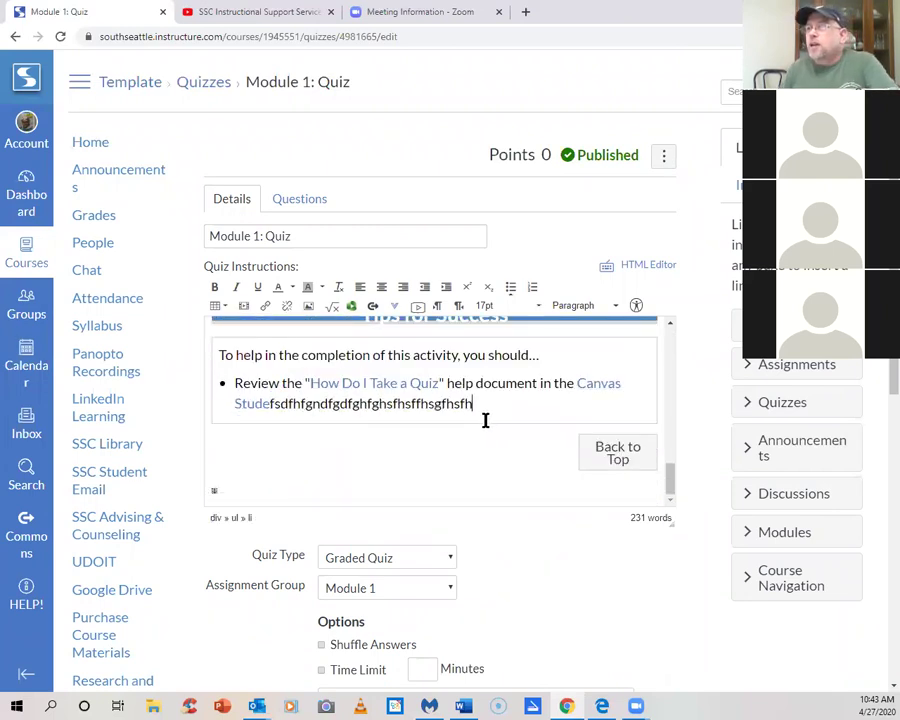
type("fghsfh")
Examine the quiz's type, options, restrictions and assign dates on its details page
scroll(703, 426, "down", 2)
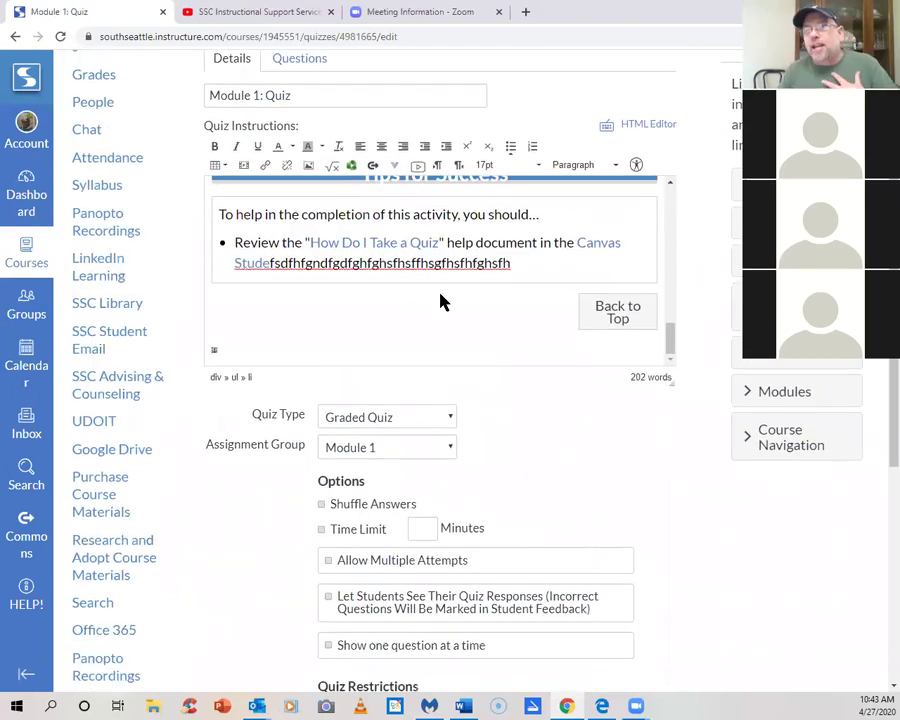
scroll(659, 412, "down", 5)
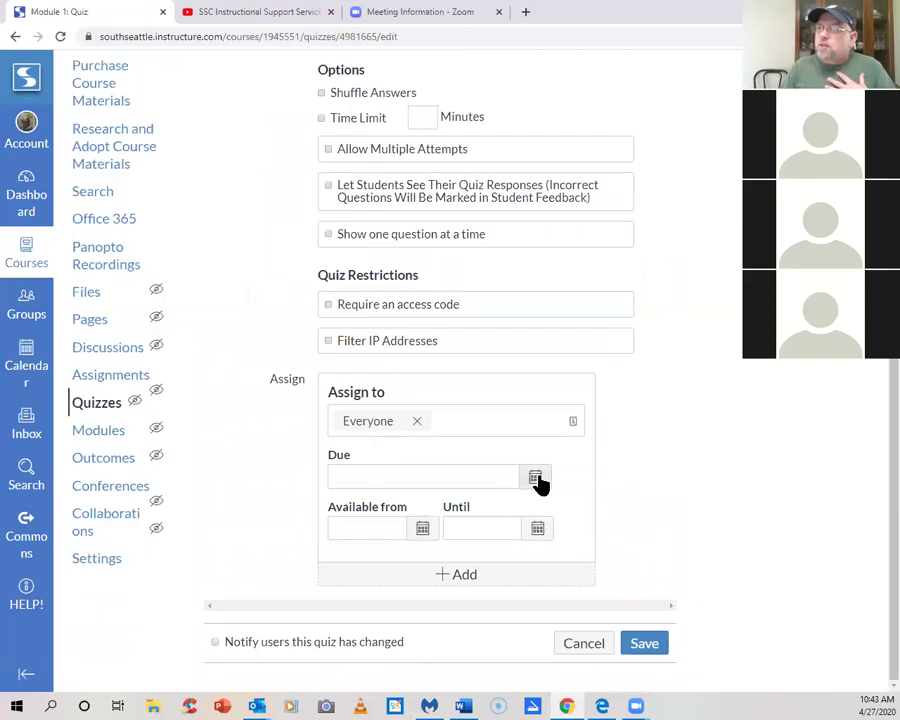
scroll(676, 420, "up", 2)
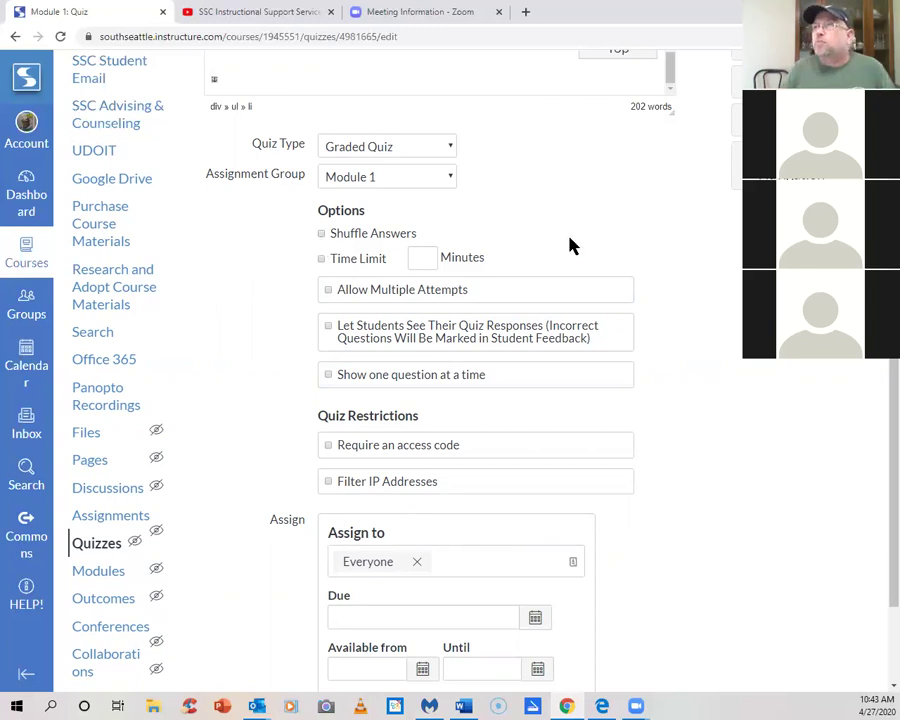
scroll(568, 245, "up", 5)
scroll(446, 351, "up", 1)
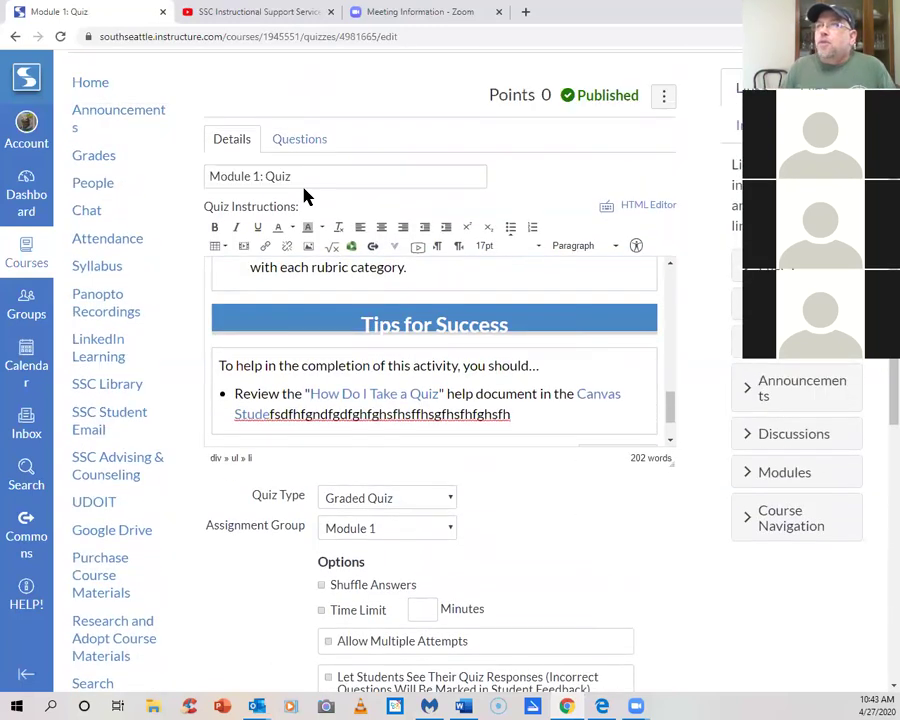
Start a new question in the quiz and look over the available question types
left_click(299, 140)
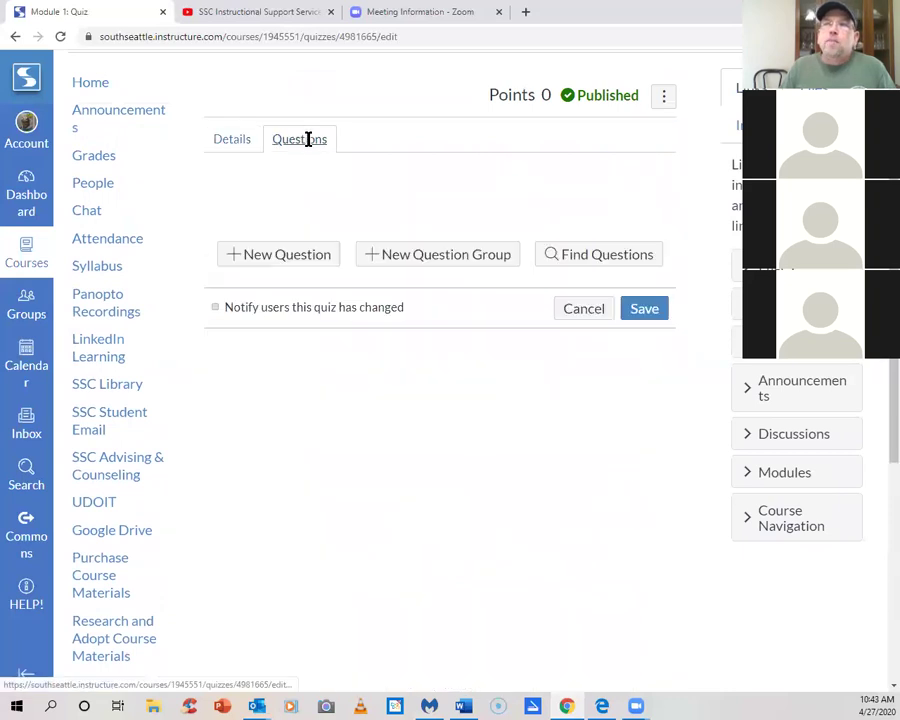
left_click(233, 262)
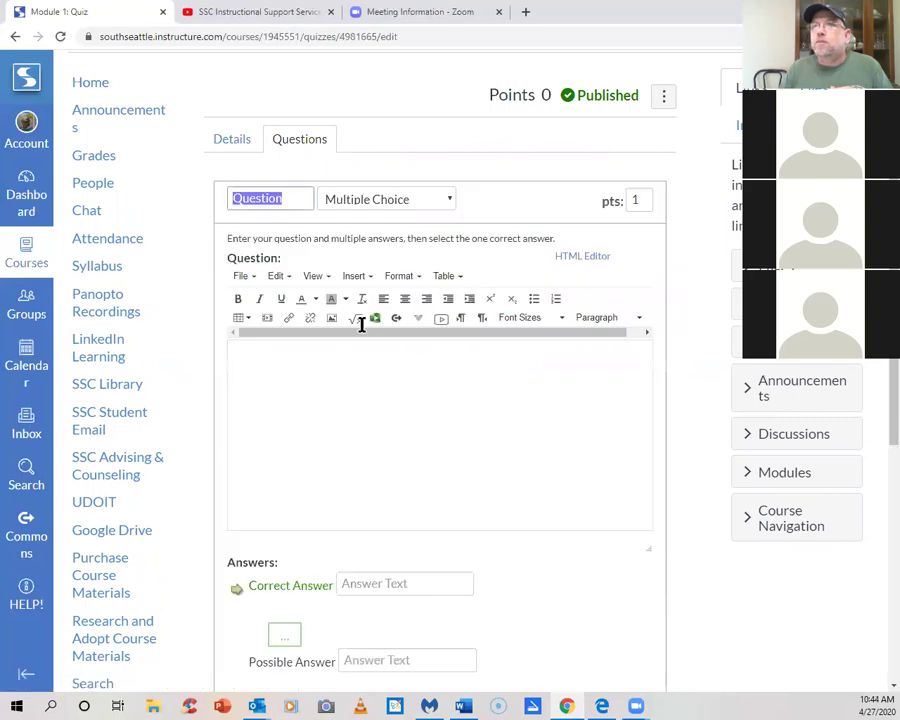
left_click(449, 203)
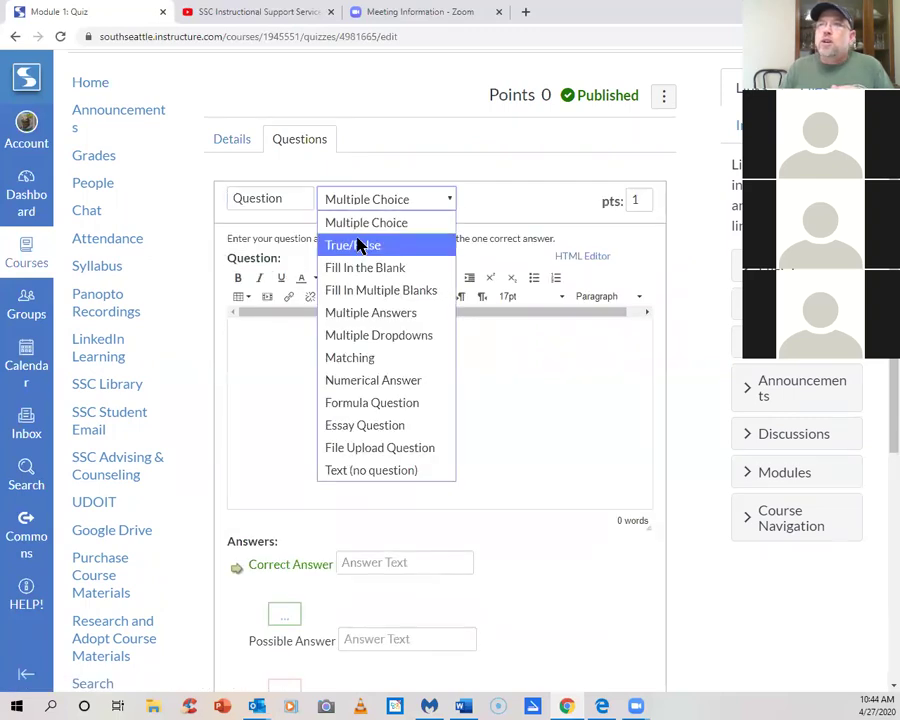
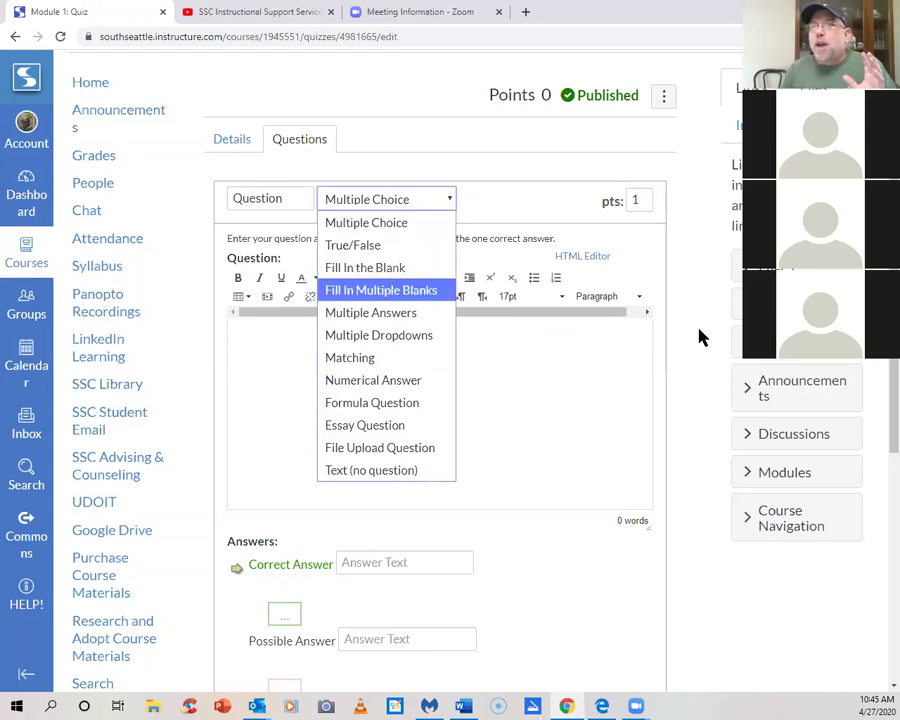
Keep the Multiple Choice type and enter "dggasdgsdfhsfgh dffsfhdsfhzdfsdfhxfh" as the question text
scroll(624, 373, "down", 1)
left_click(317, 305)
type("dggasdg")
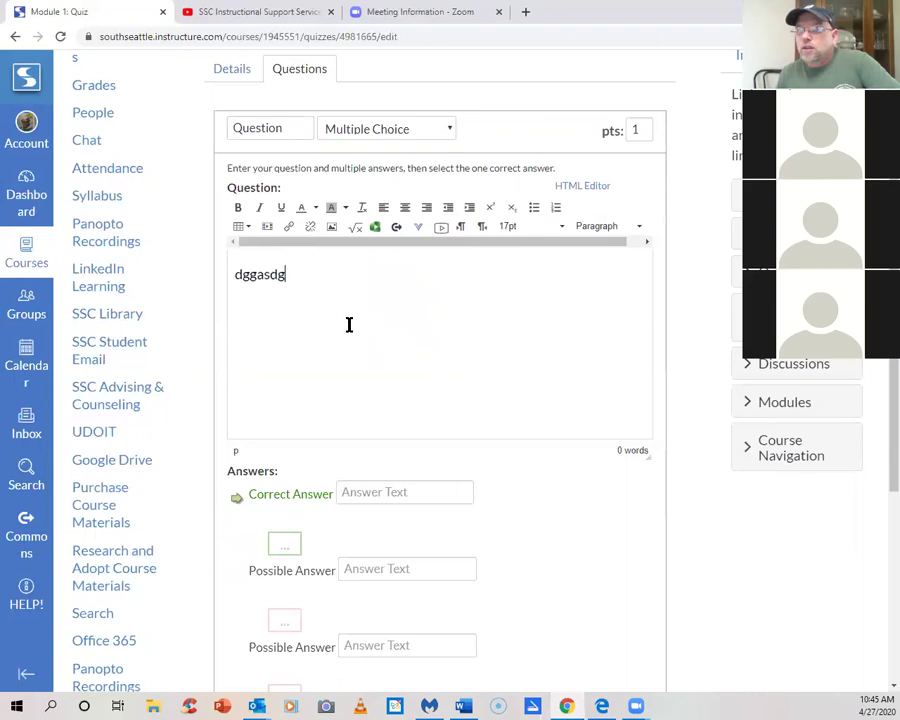
type("sdfhsfgh dffsfhdsfh")
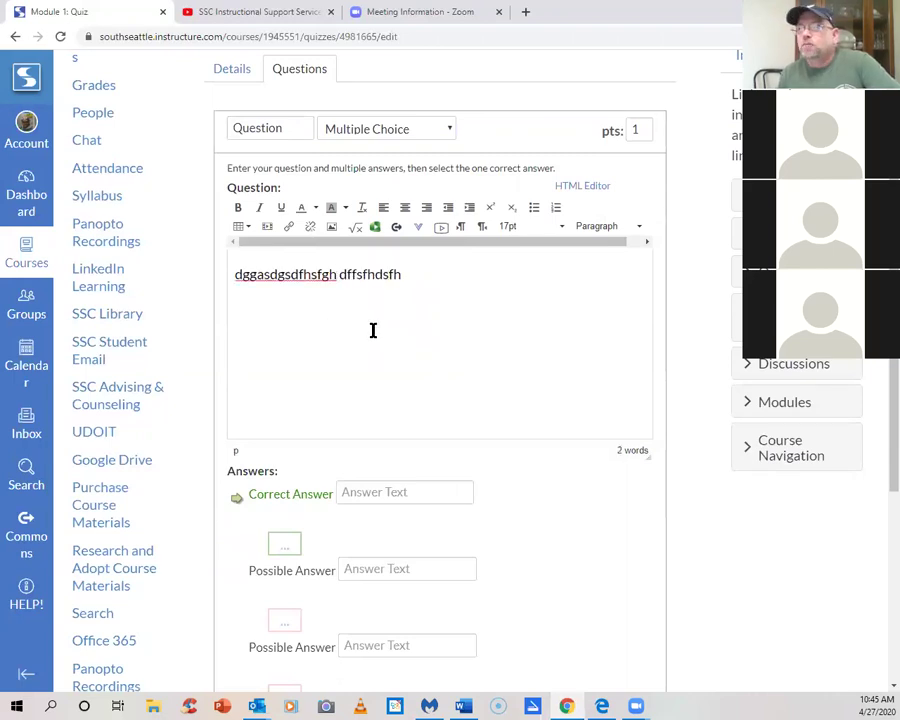
type("zdfsdfhxfh")
Fill in the question's four answers with "adgsdf", "dvvdfg", "dfdfg" and "fdfg"
scroll(249, 329, "down", 2)
left_click(382, 354)
type("adgsdf")
left_click(374, 430)
type("dvvdfg")
left_click(366, 504)
type("dfdfg")
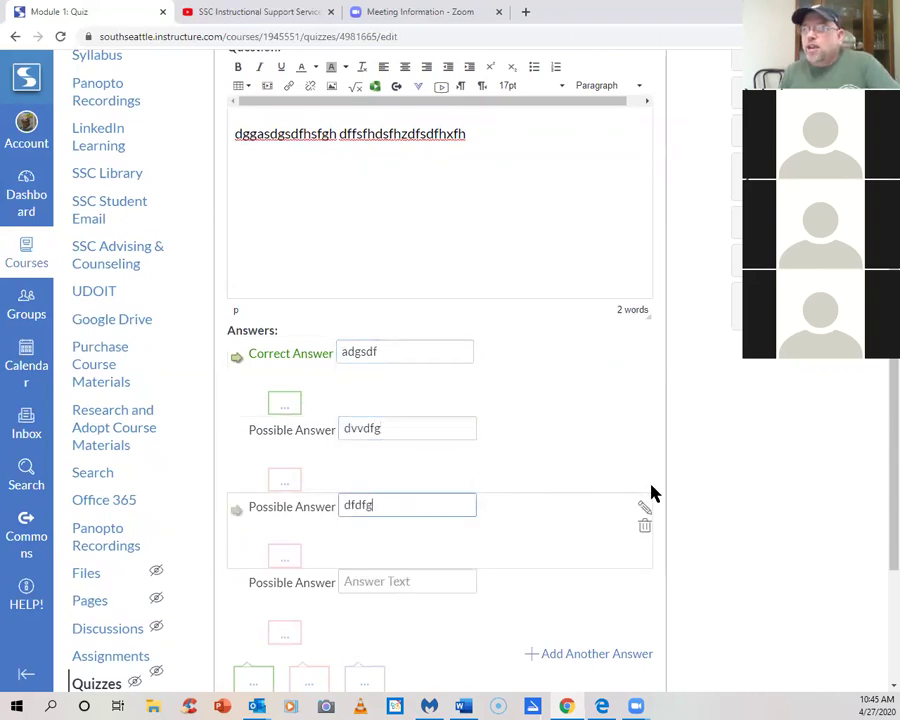
scroll(381, 436, "down", 2)
left_click(381, 438)
type("fdfg")
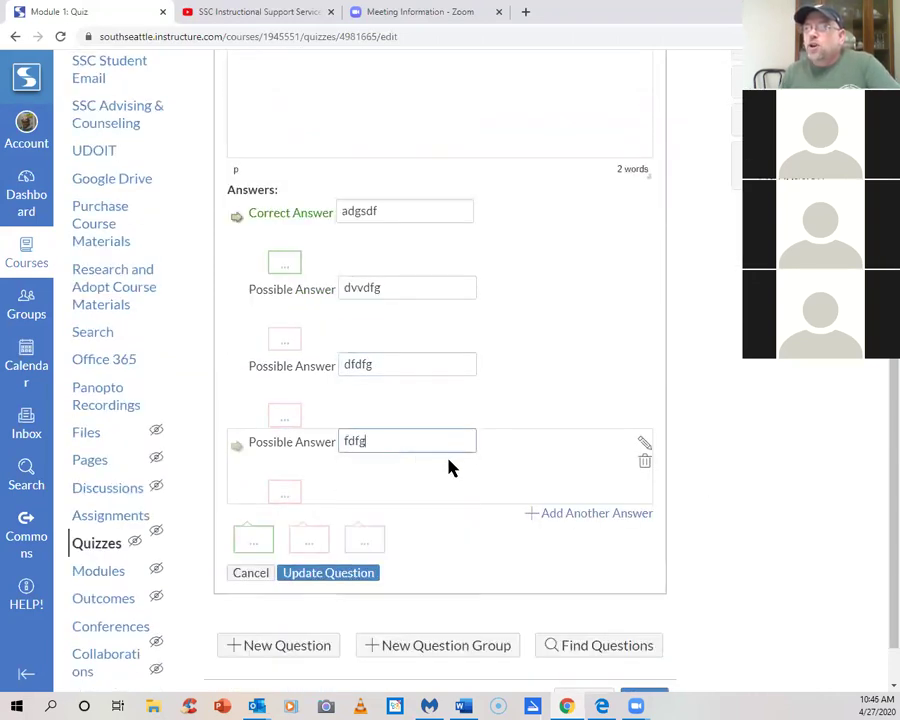
Add a fifth possible answer with the text "fdgdsfshd"
left_click(541, 518)
scroll(373, 368, "down", 2)
left_click(372, 389)
type("fdgdsfshd")
Mark the third answer, "dfdfg", as the correct one and update the question
scroll(353, 332, "up", 3)
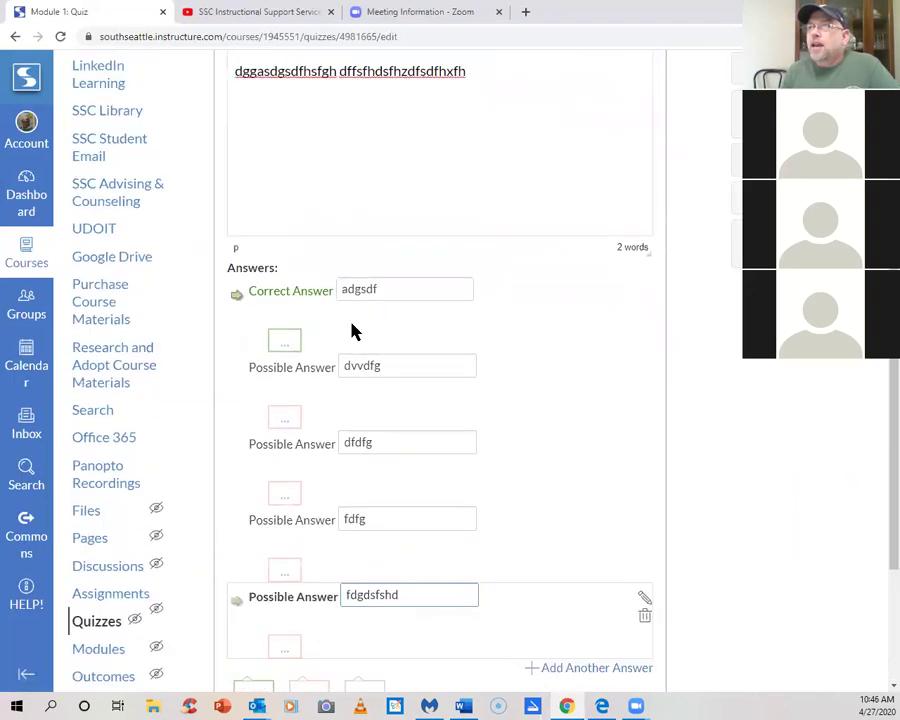
left_click(237, 452)
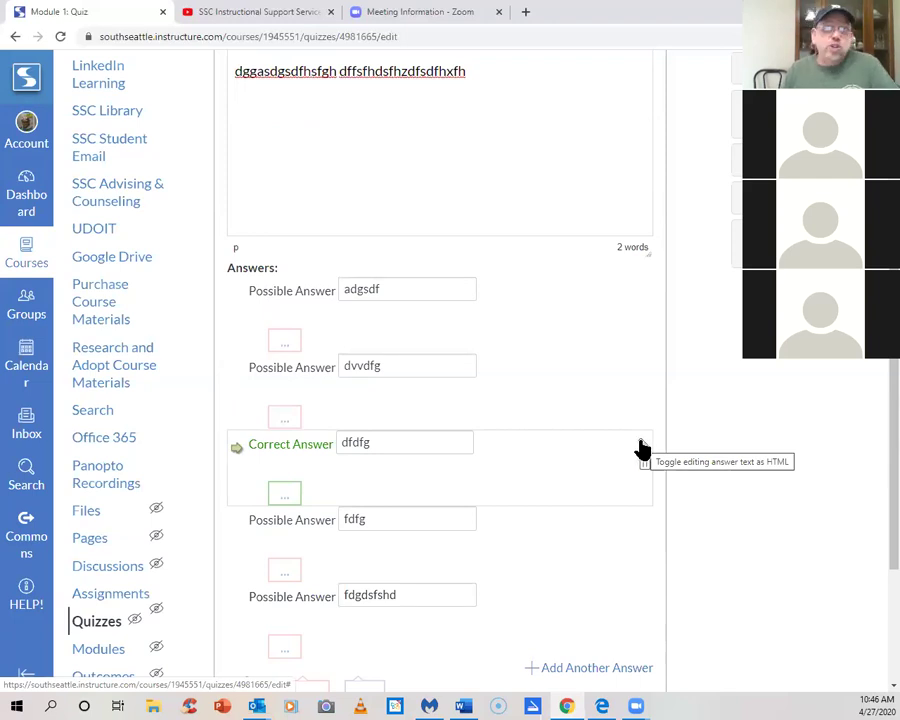
scroll(712, 416, "down", 3)
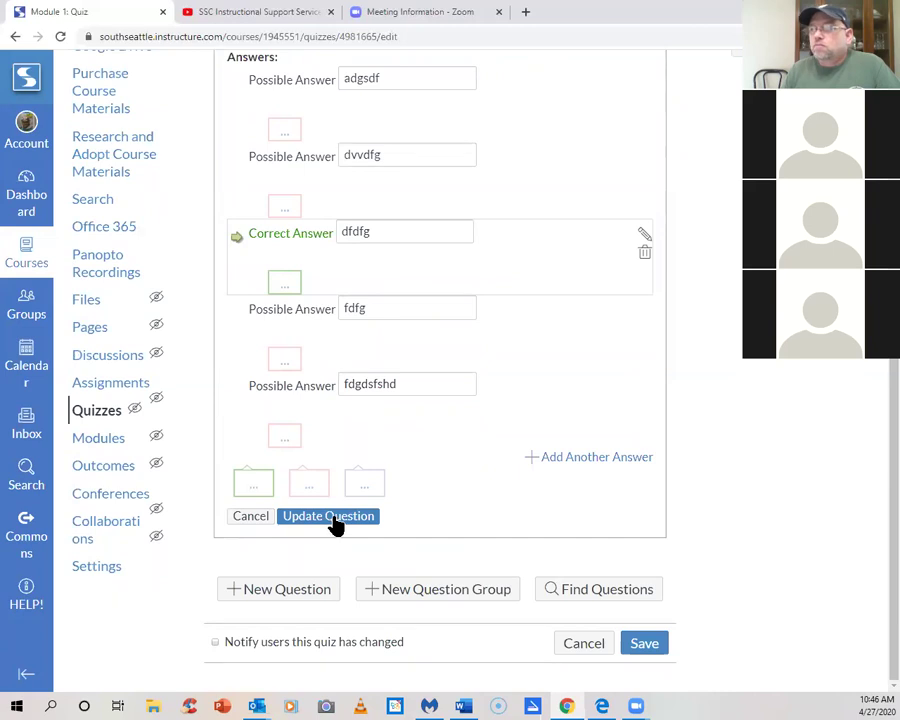
scroll(675, 455, "down", 5)
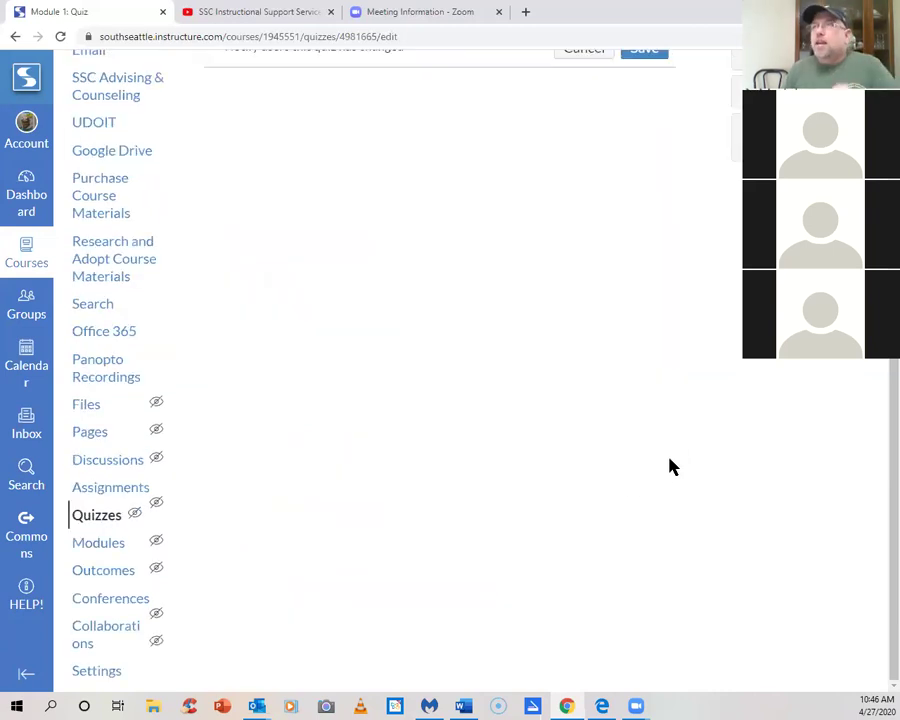
Look over the added question, then cancel the quiz edit and review the quiz's details page
scroll(686, 388, "up", 3)
scroll(681, 396, "down", 1)
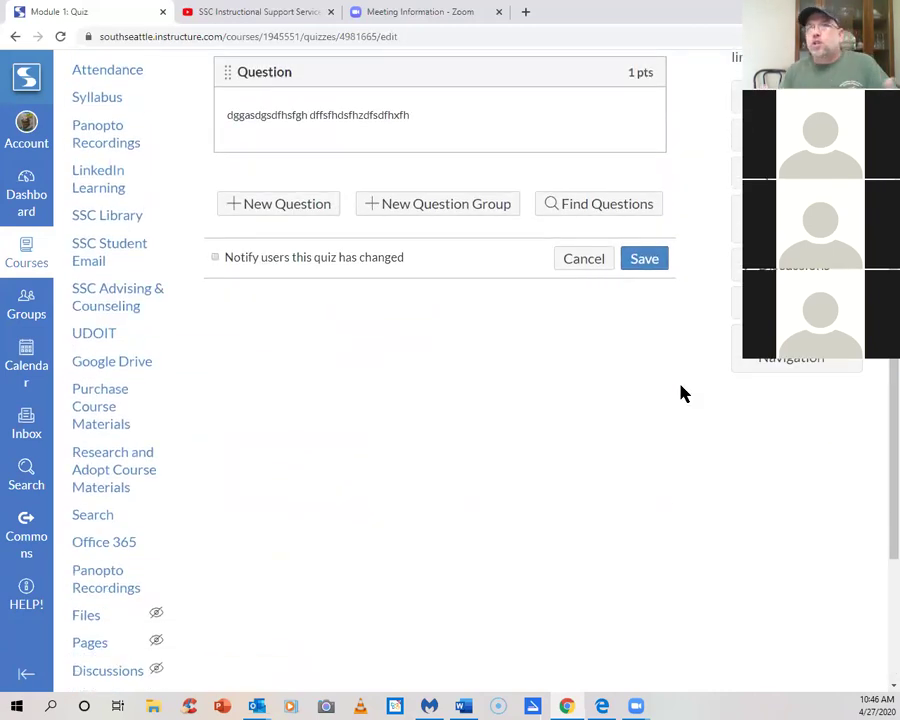
scroll(508, 205, "up", 2)
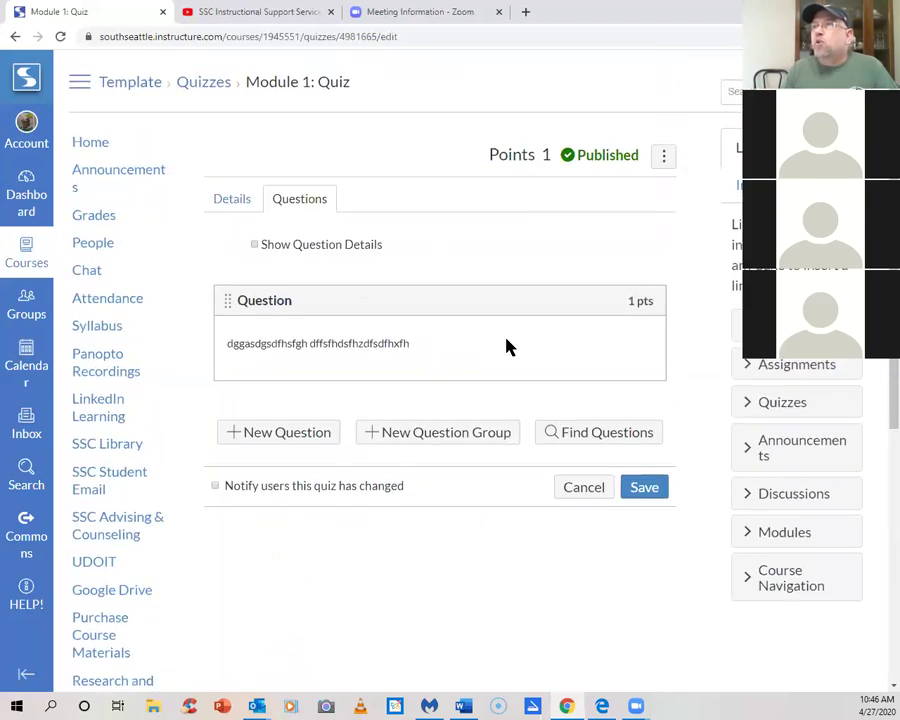
scroll(582, 414, "down", 4)
scroll(565, 200, "up", 1)
left_click(584, 137)
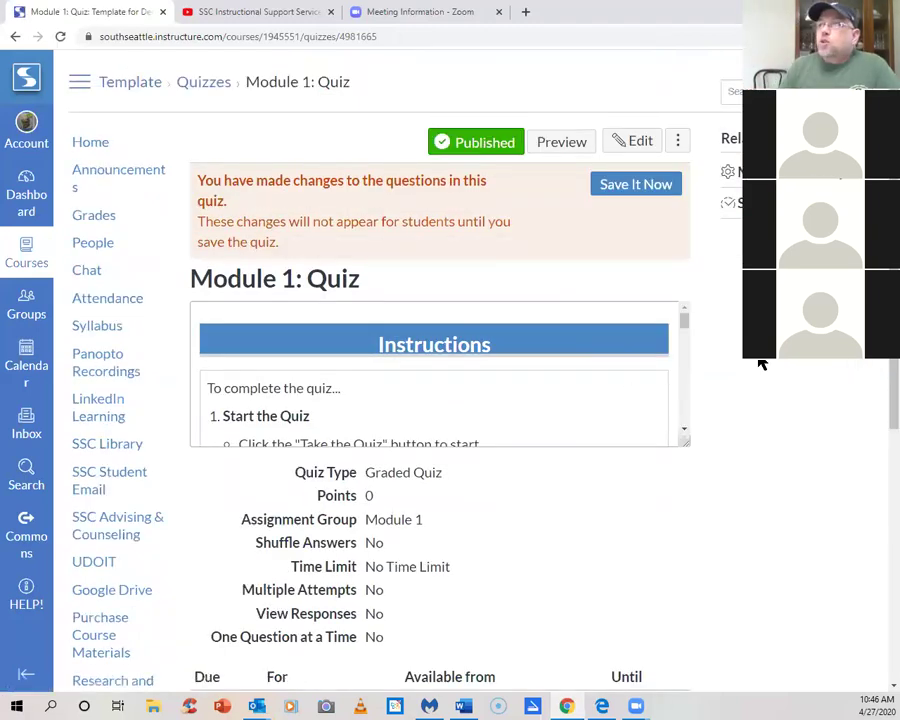
scroll(880, 408, "down", 3)
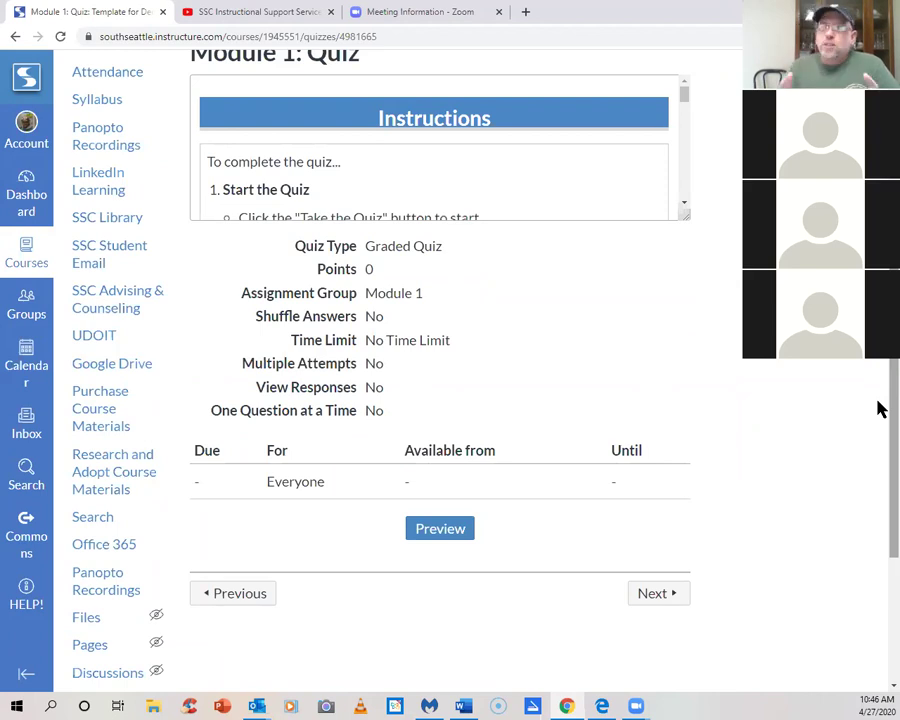
scroll(878, 408, "up", 1)
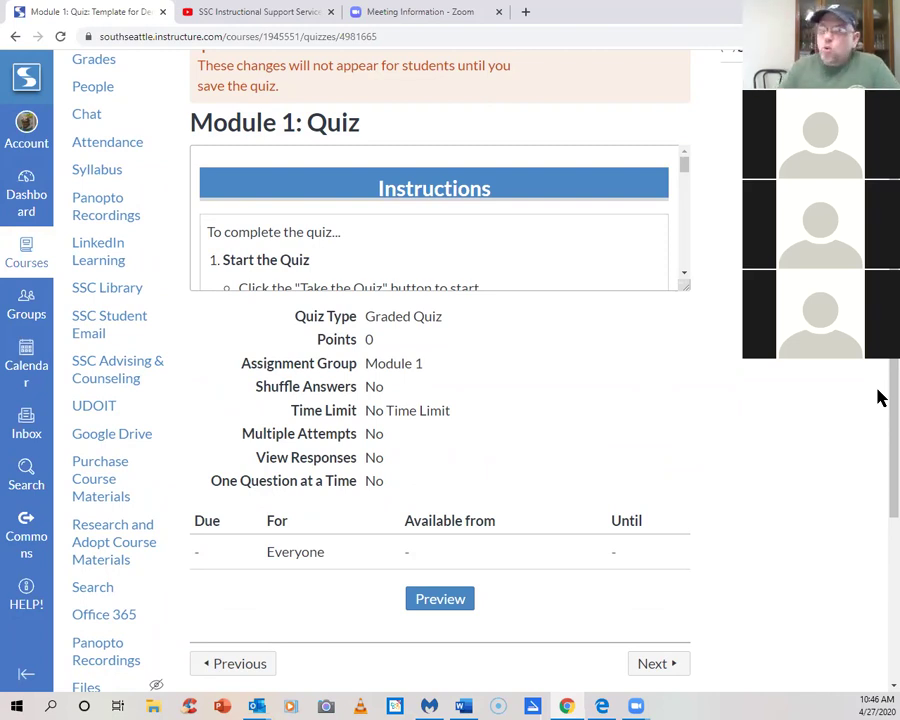
scroll(852, 392, "up", 2)
Return to the course home page and examine the item lists of Module 0, Module 1 and Module 2
left_click(92, 146)
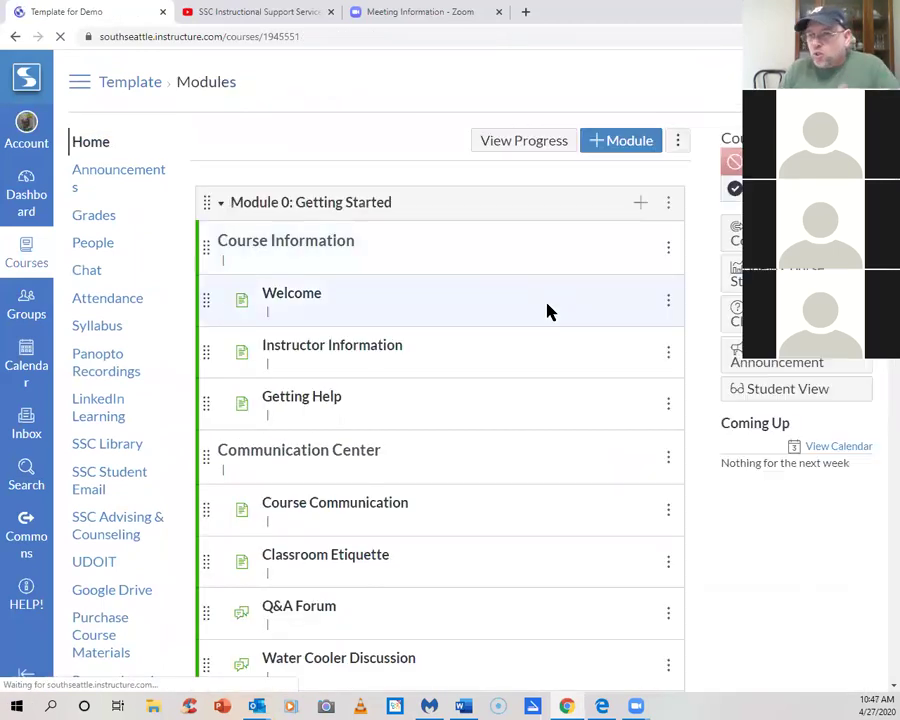
scroll(540, 320, "down", 6)
scroll(530, 325, "down", 4)
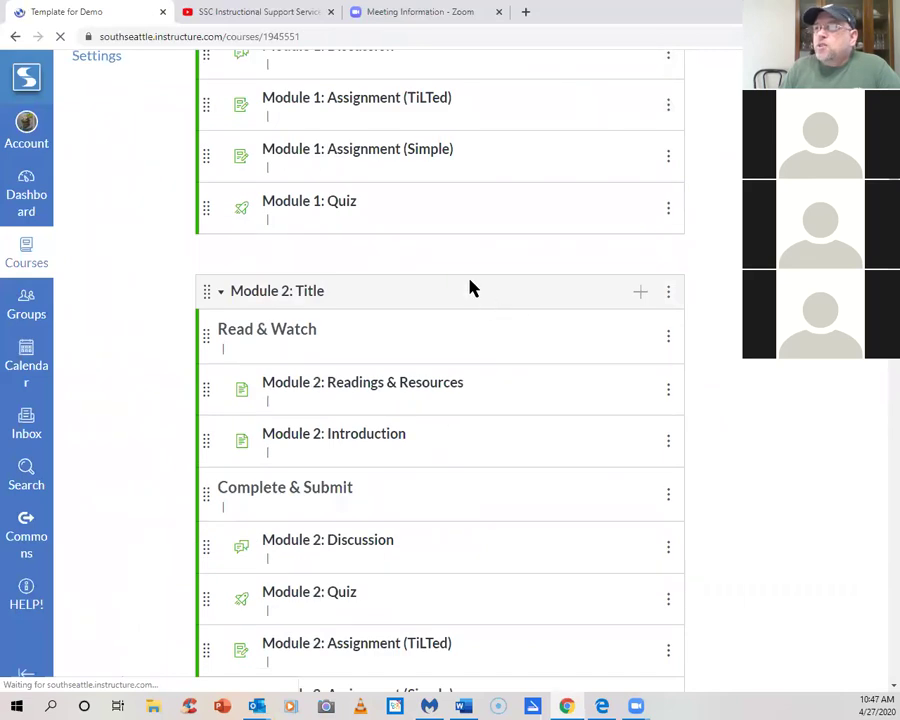
scroll(715, 422, "up", 5)
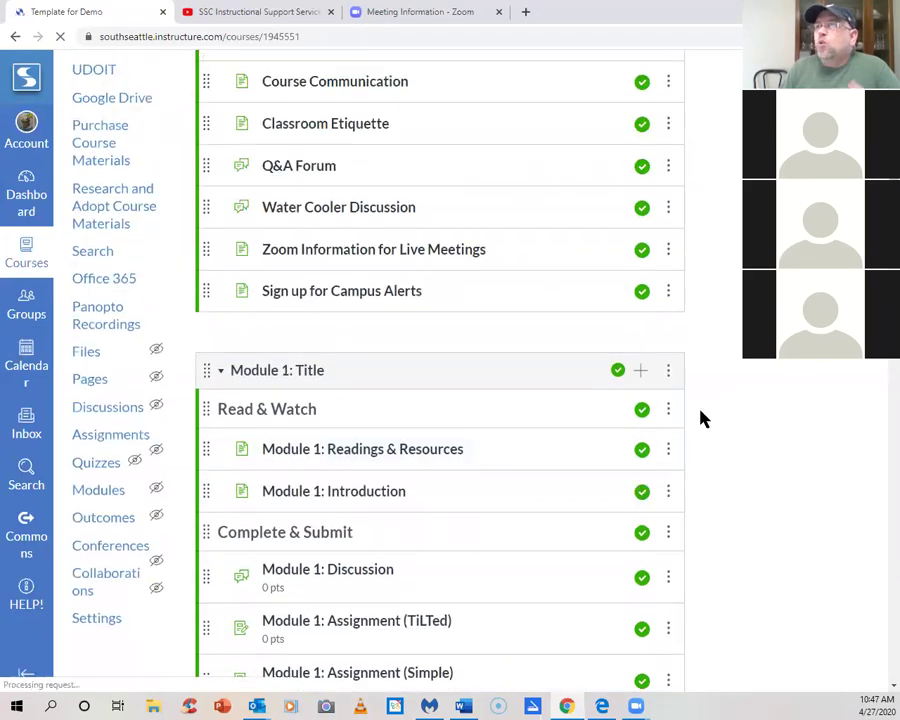
scroll(290, 470, "down", 2)
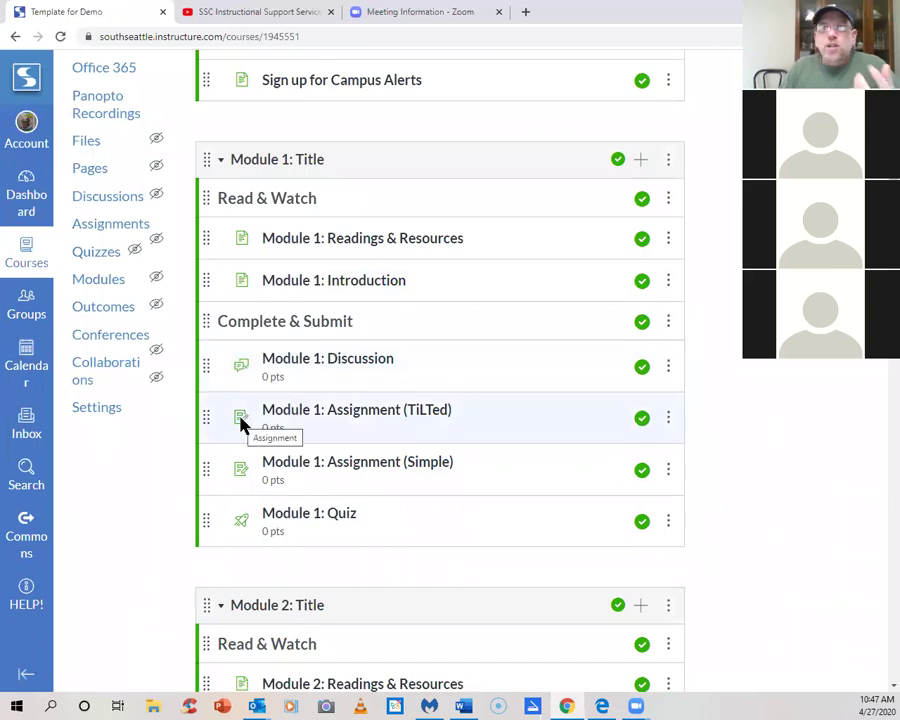
scroll(356, 474, "down", 2)
scroll(514, 450, "down", 4)
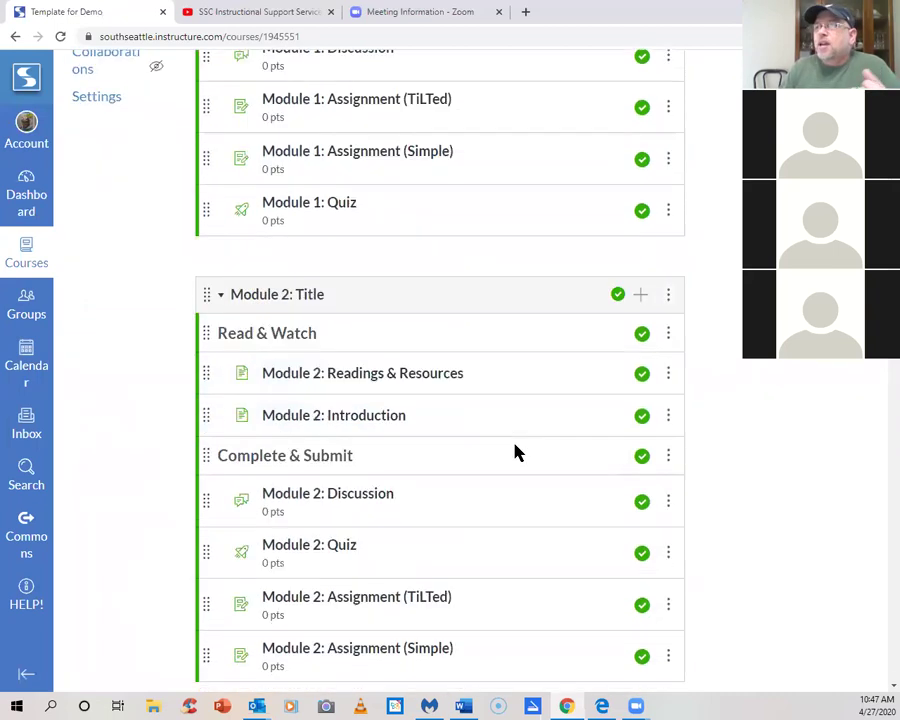
scroll(820, 510, "down", 4)
scroll(812, 514, "up", 6)
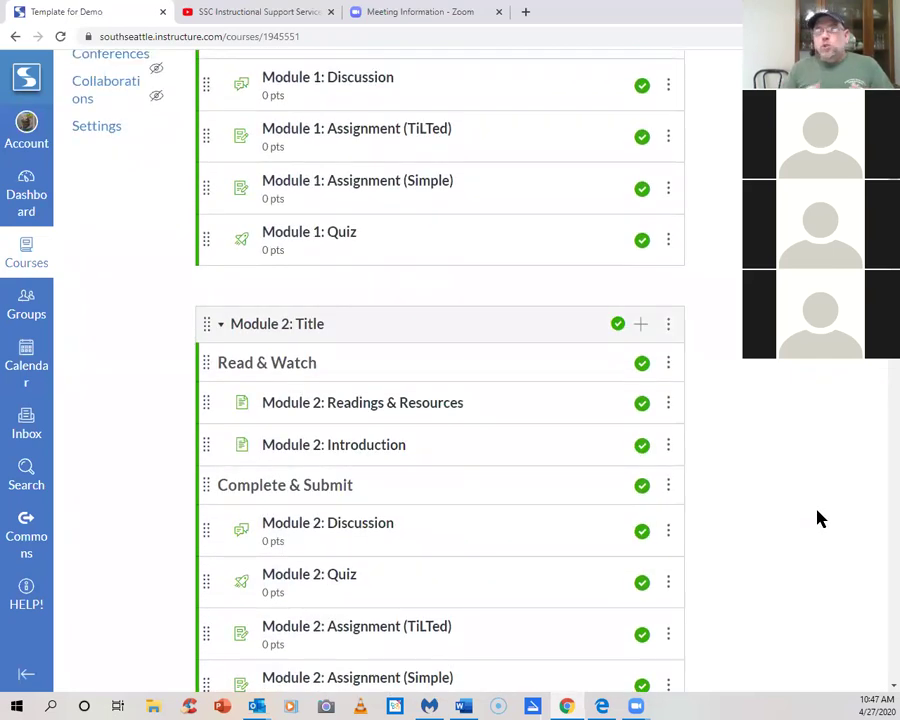
scroll(818, 518, "up", 7)
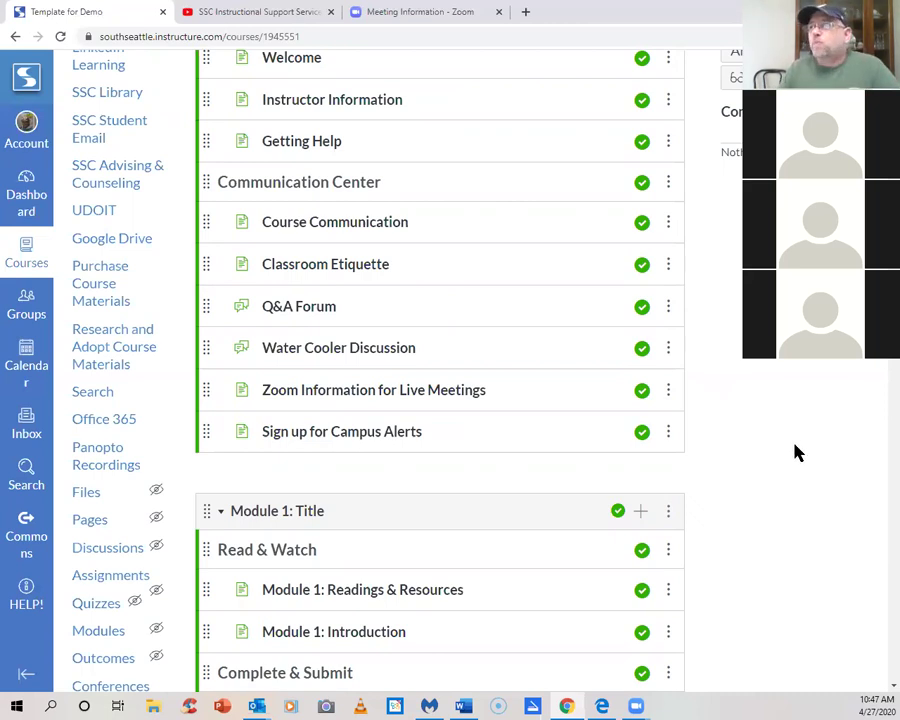
scroll(794, 450, "up", 5)
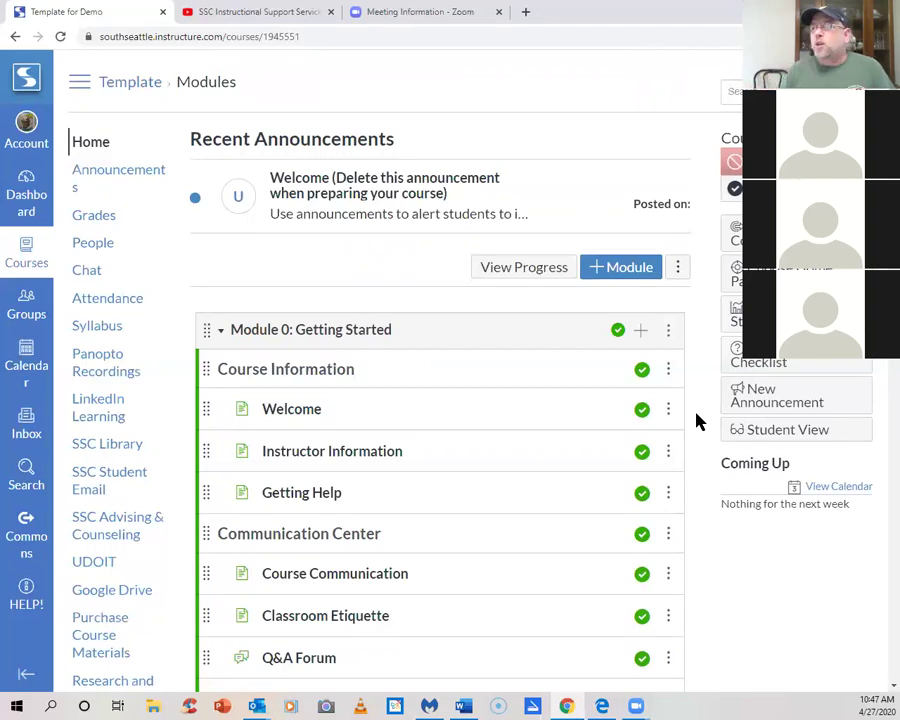
Open the course settings from the home page
scroll(715, 410, "down", 7)
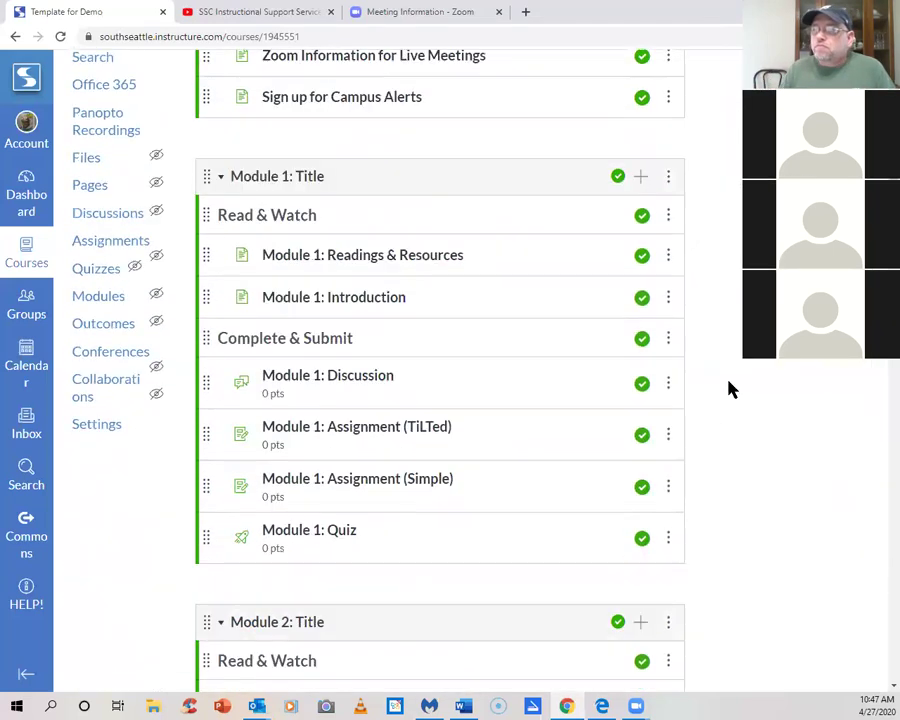
scroll(730, 390, "down", 1)
left_click(90, 338)
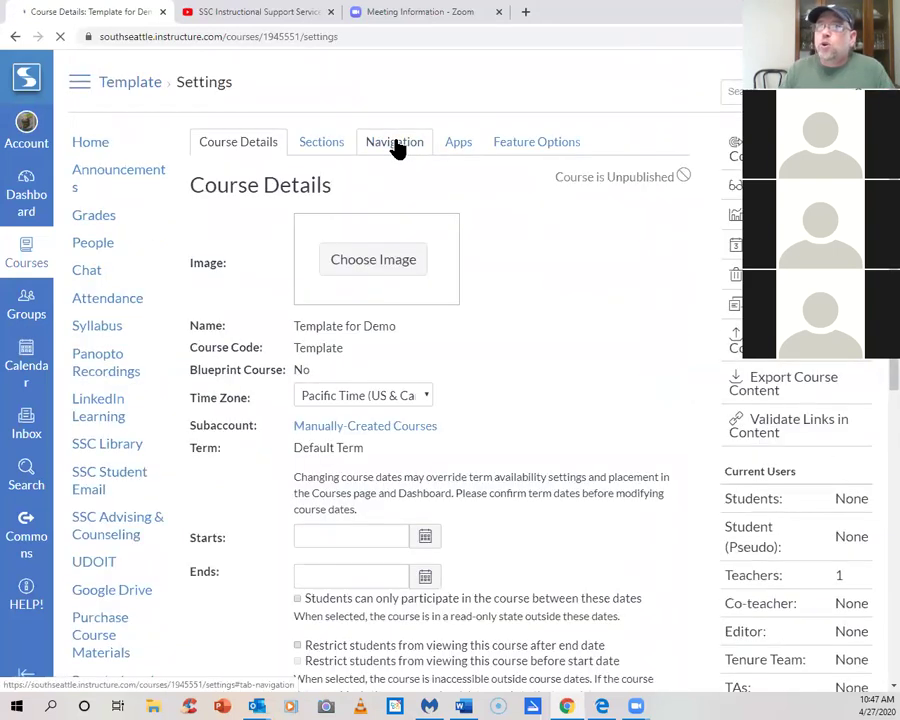
Open the course's navigation settings and examine the order of the items shown to students
left_click(398, 148)
scroll(325, 165, "down", 2)
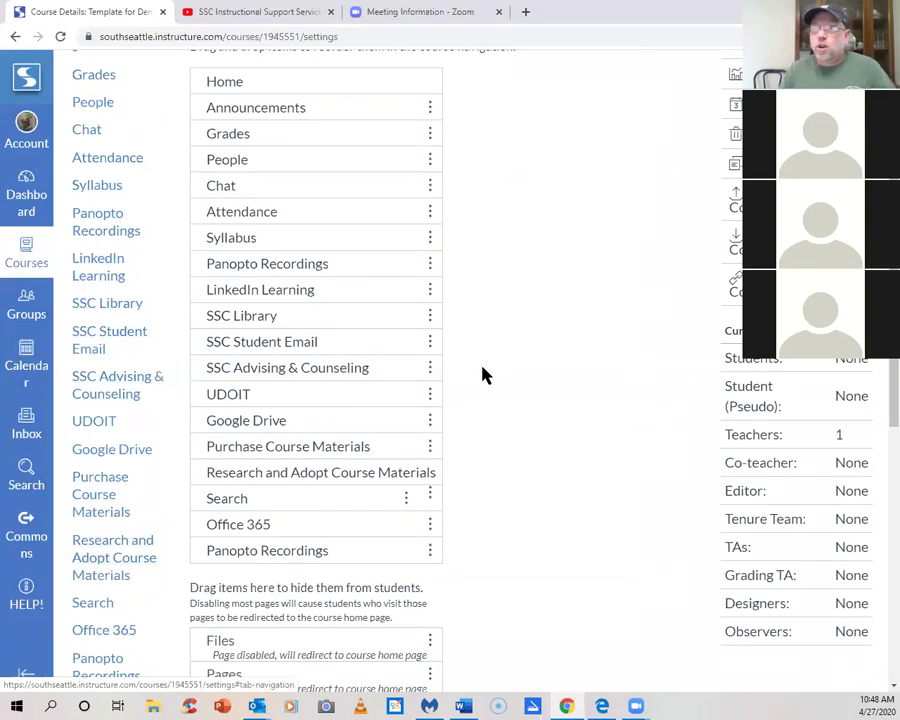
scroll(531, 382, "up", 1)
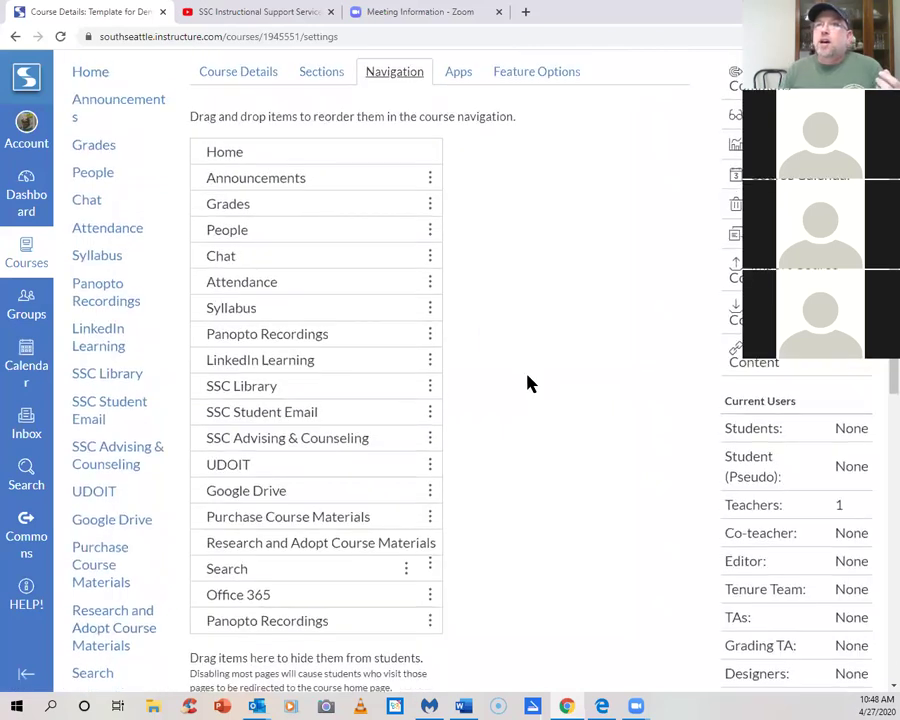
scroll(613, 291, "up", 1)
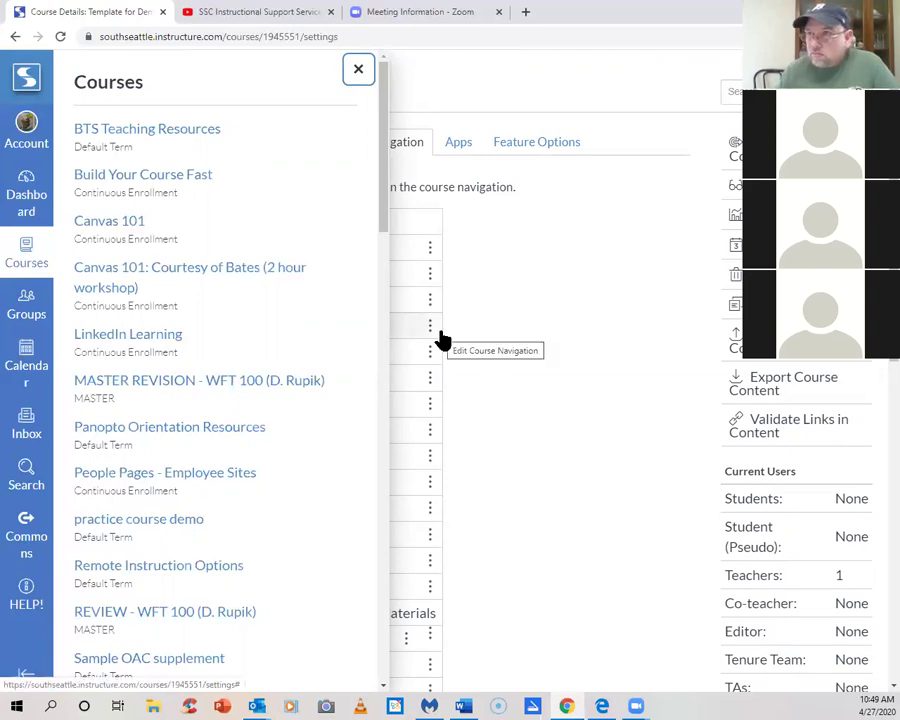
Browse the full list of available courses, including the templates and WFT samples, then close it
scroll(384, 185, "down", 1)
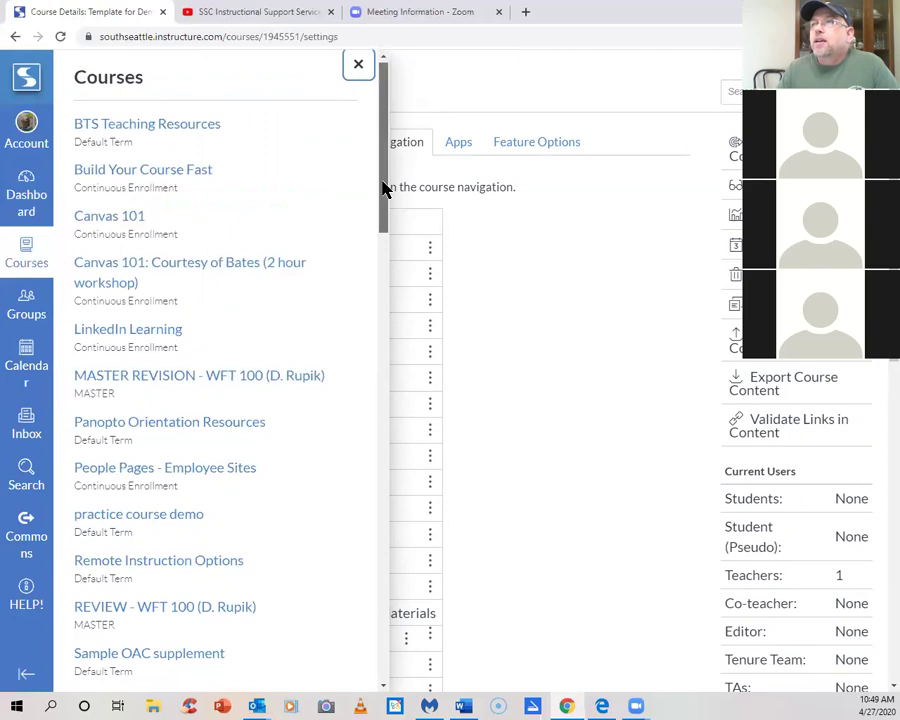
scroll(390, 148, "up", 1)
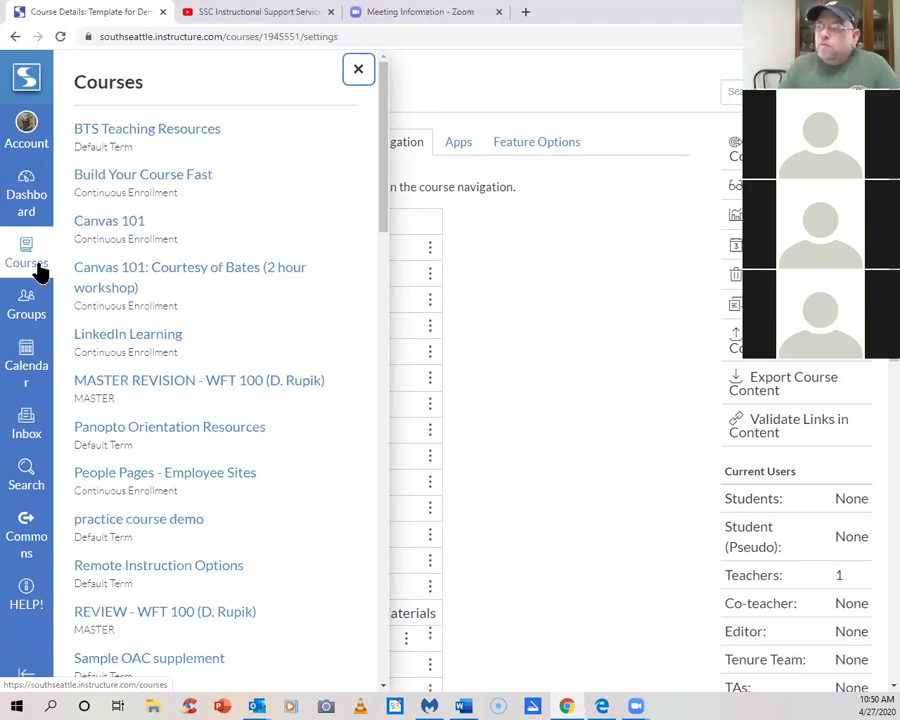
scroll(270, 366, "down", 3)
scroll(203, 360, "down", 13)
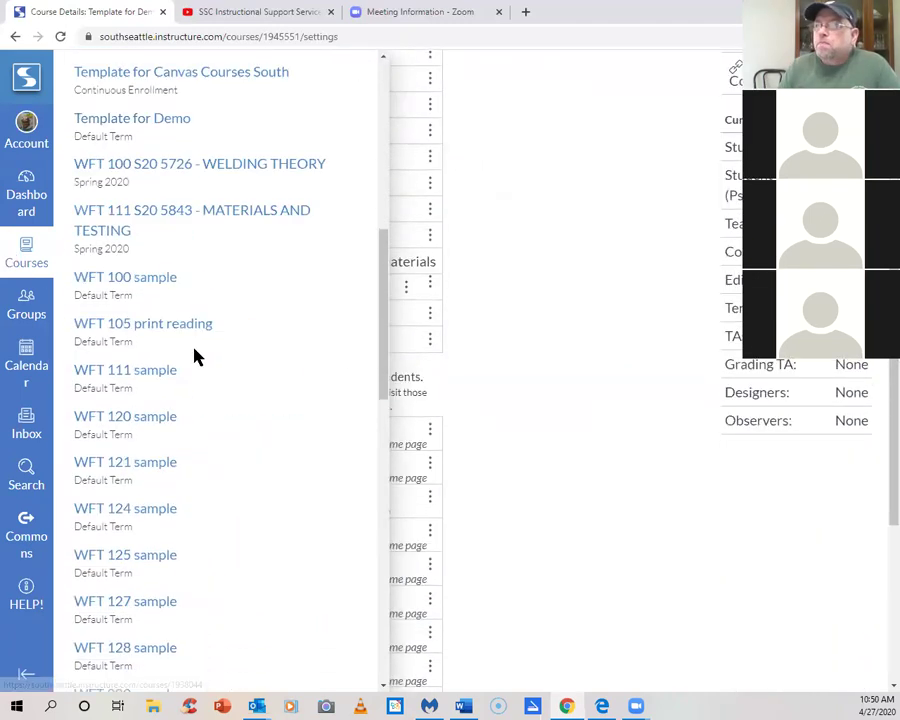
scroll(207, 356, "up", 2)
scroll(207, 356, "down", 2)
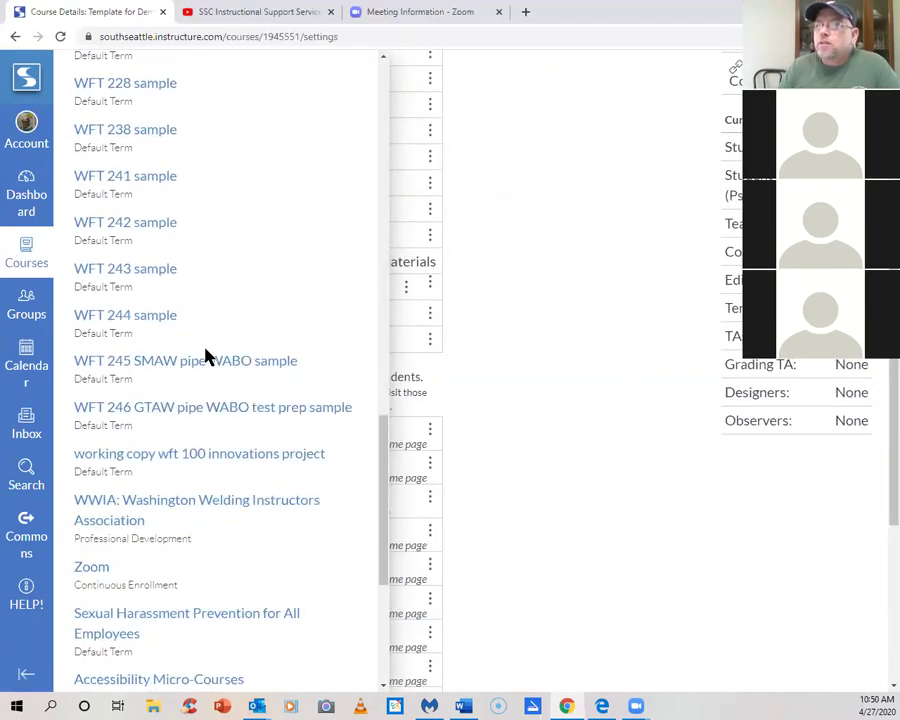
scroll(207, 356, "up", 8)
scroll(207, 357, "up", 4)
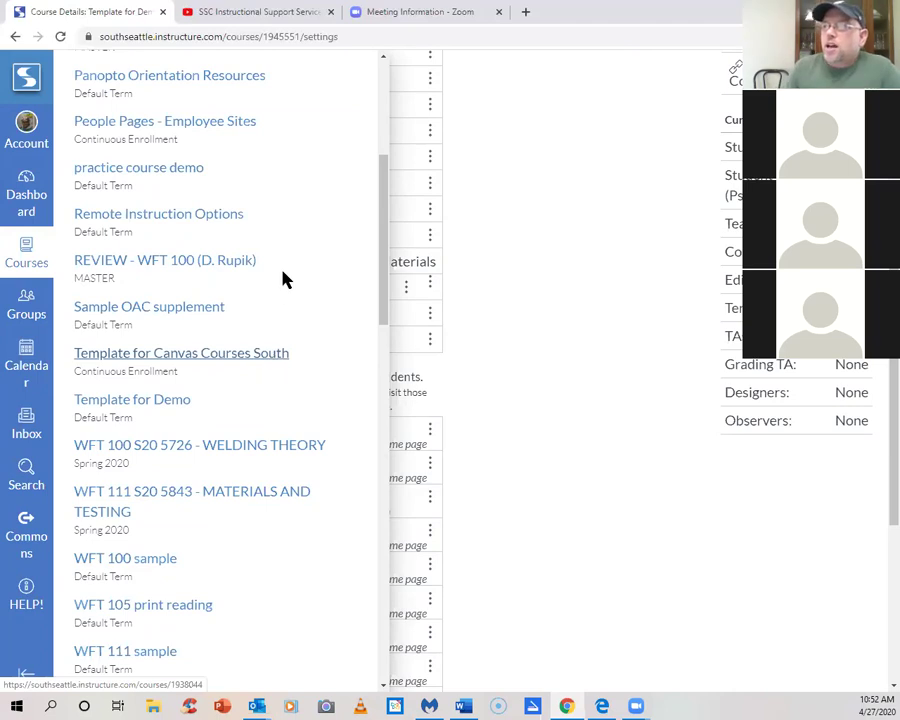
scroll(305, 287, "down", 2)
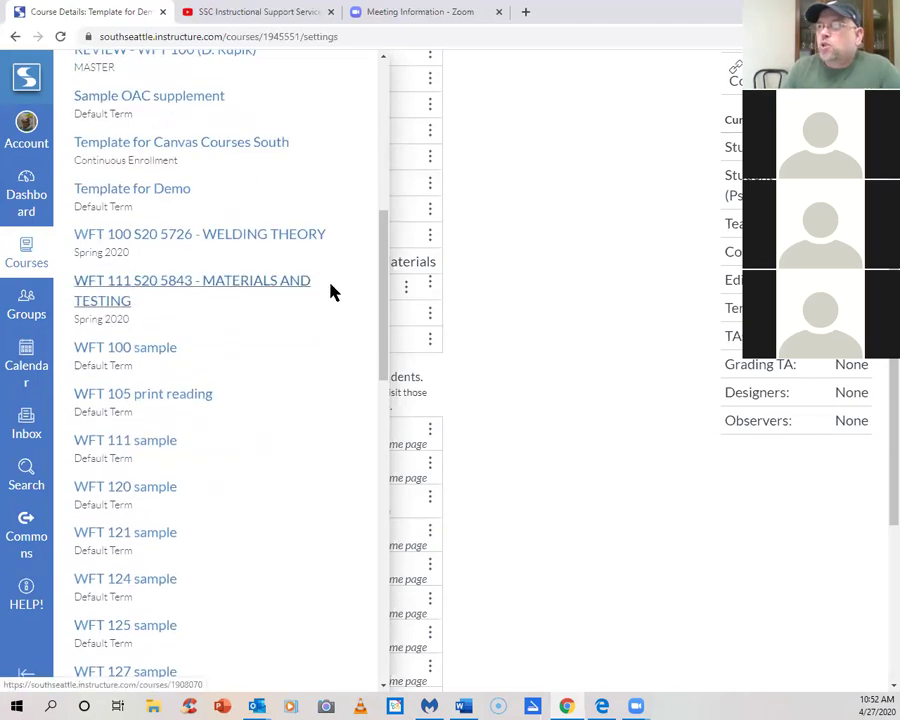
left_click(597, 340)
Review the navigation items hidden from students and try to move Honorlock up toward the visible course navigation
scroll(592, 338, "up", 5)
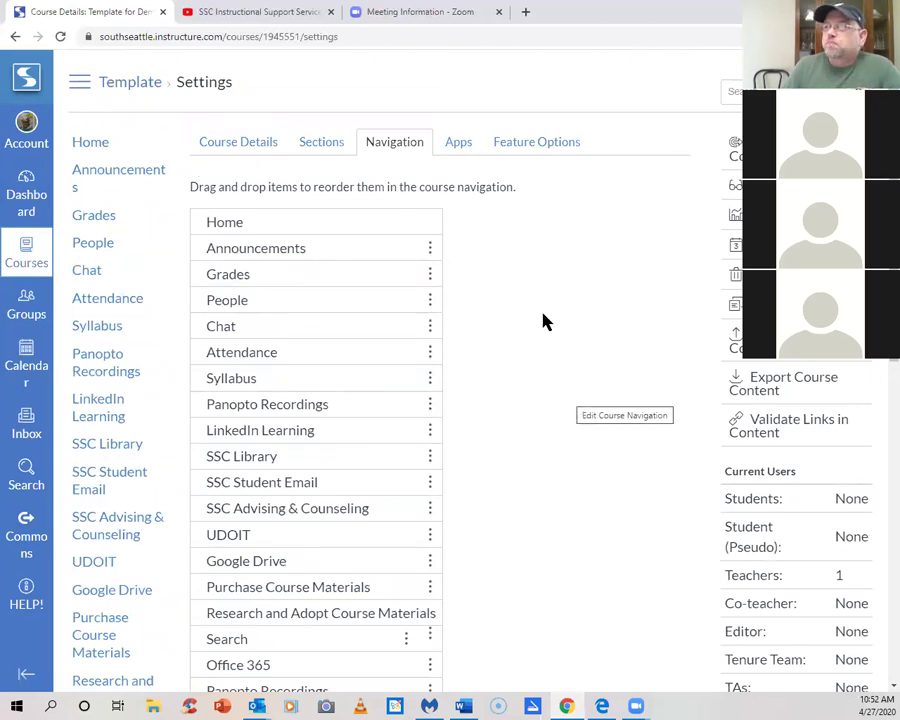
scroll(536, 326, "down", 5)
scroll(541, 320, "down", 5)
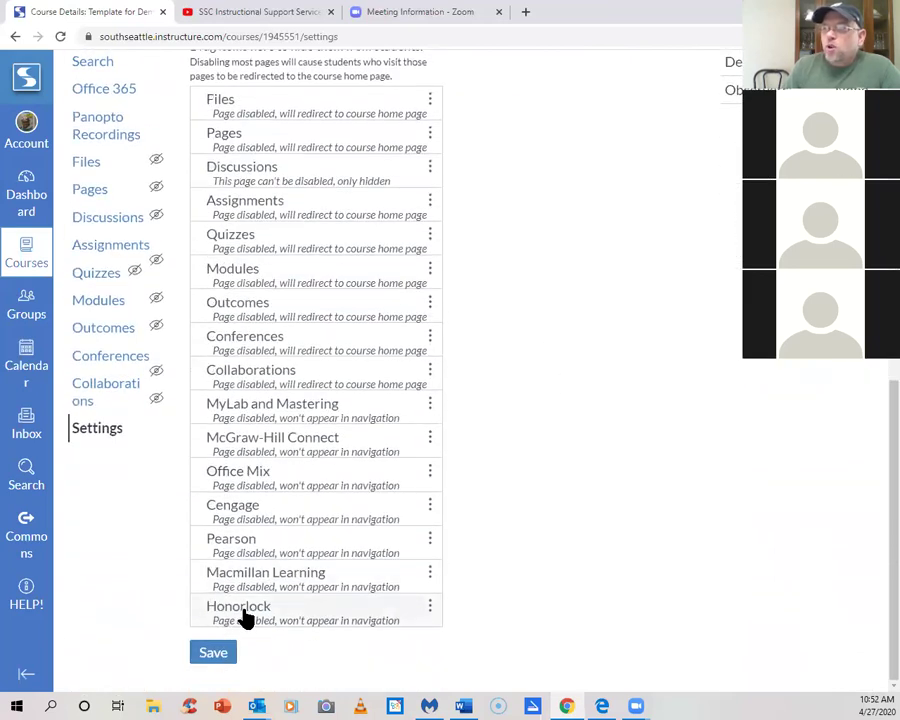
left_click_drag(268, 620, 301, 261)
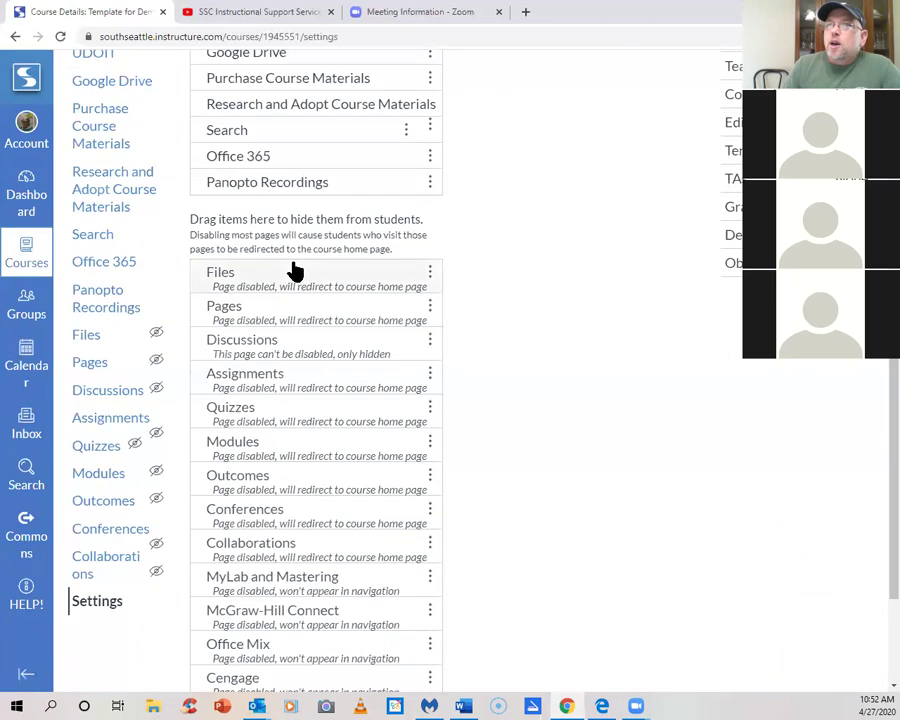
scroll(520, 358, "down", 3)
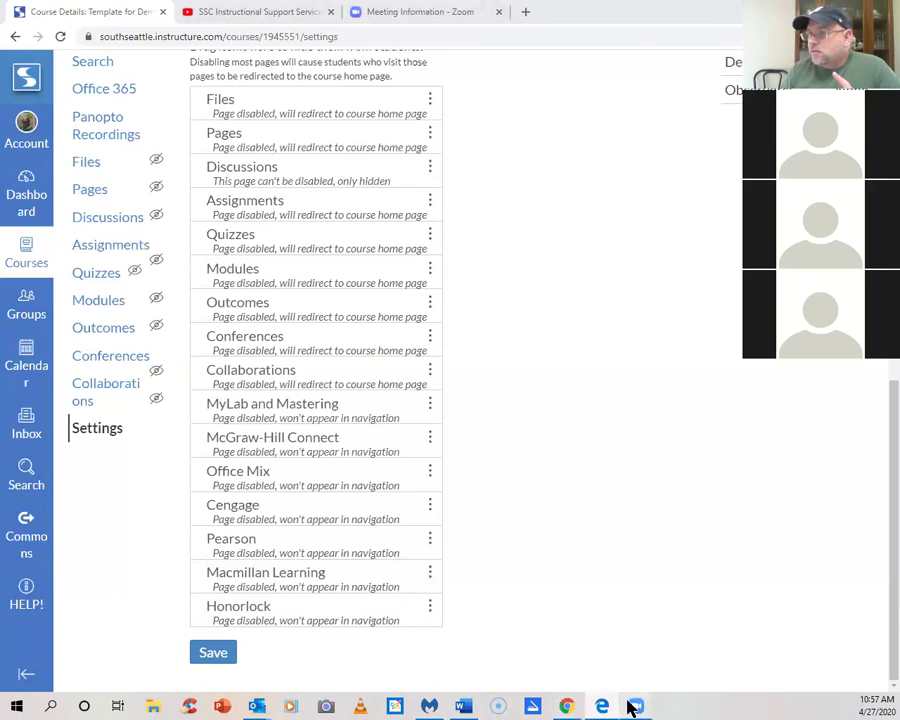
Switch to the Word document and copy the "Canvas trainings playlist:" line together with its YouTube link
left_click(466, 706)
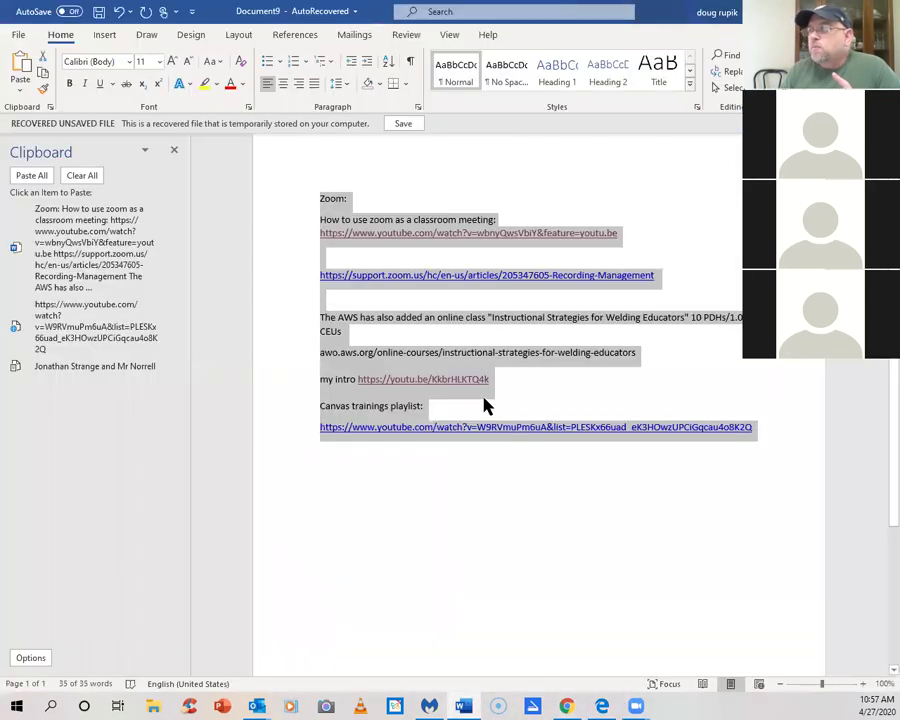
left_click(745, 462)
left_click_drag(762, 431, 306, 414)
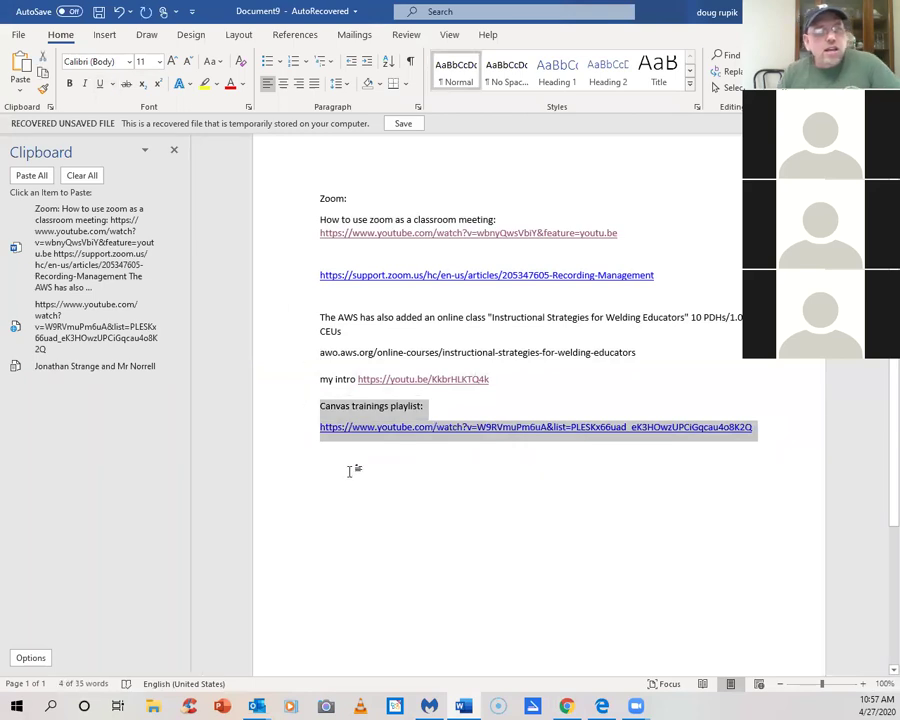
key("ctrl+c")
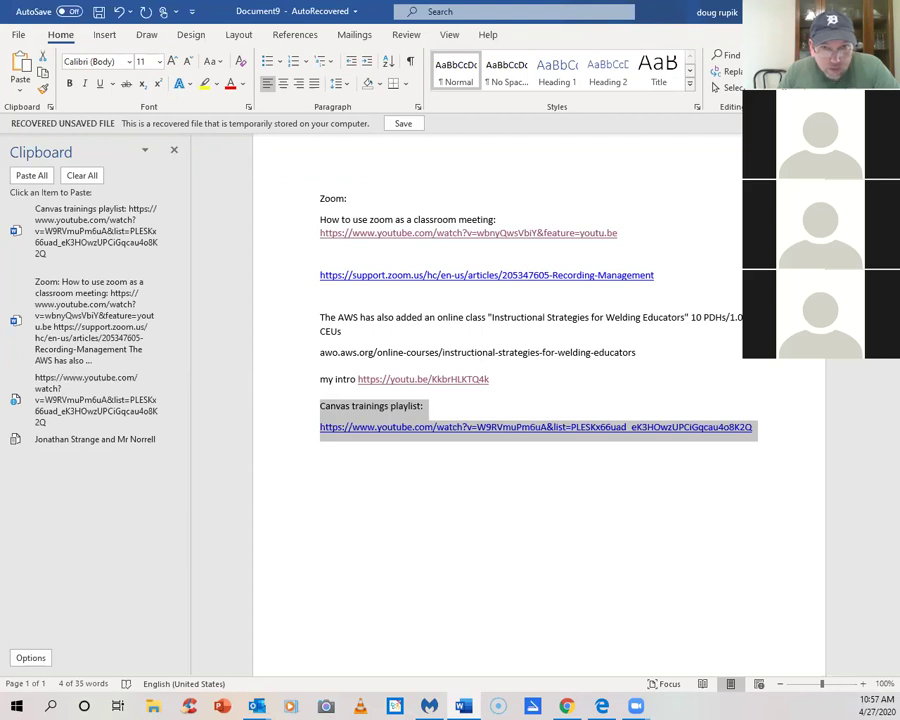
key("Right")
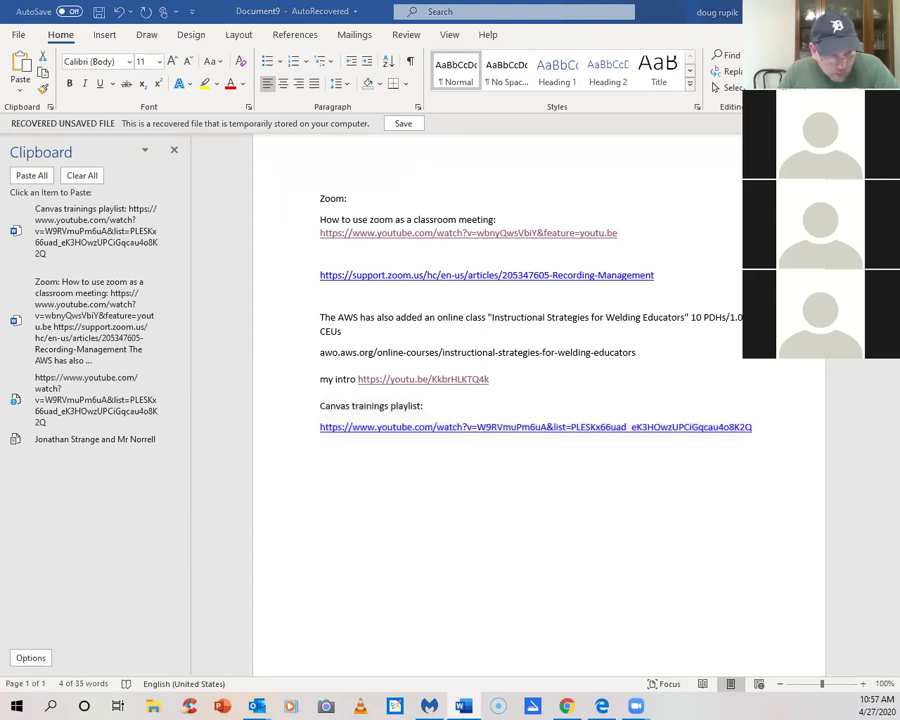